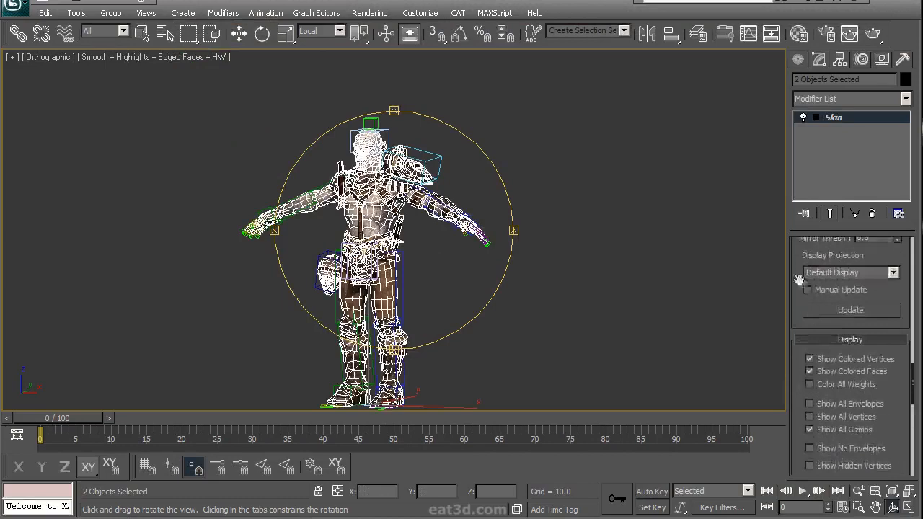
- Open the bone picker for the Skin modifier and select every bone in the list
left_click_drag(429, 269, 465, 269)
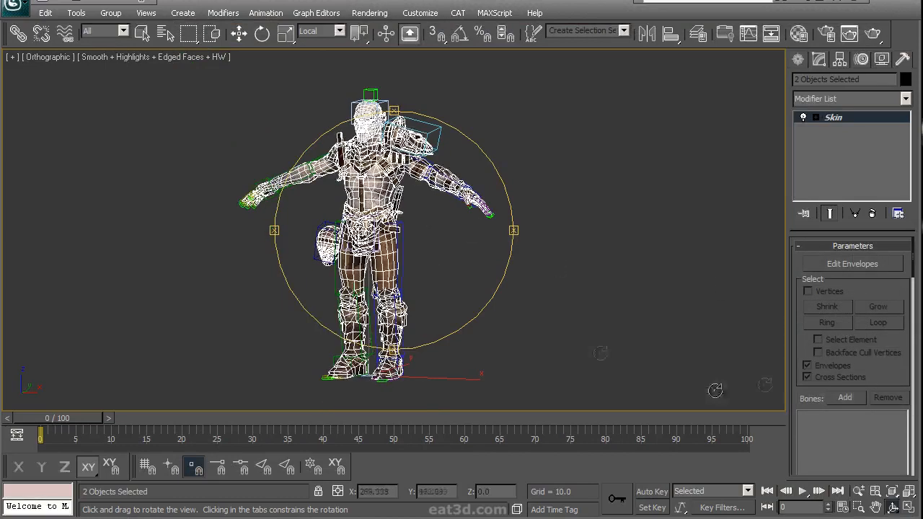
left_click(845, 397)
left_click_drag(147, 0, 319, 39)
left_click_drag(345, 117, 309, 498)
left_click_drag(427, 350, 431, 174)
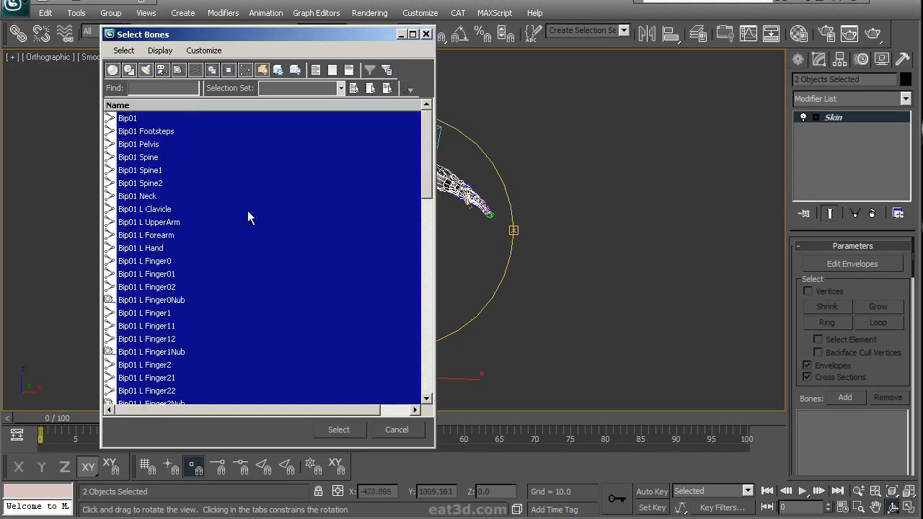
- Exclude Bip01, Bip01 Footsteps and the left finger nubs, Finger0Nub through Finger4Nub, from the bone selection
left_click(141, 120, "ctrl")
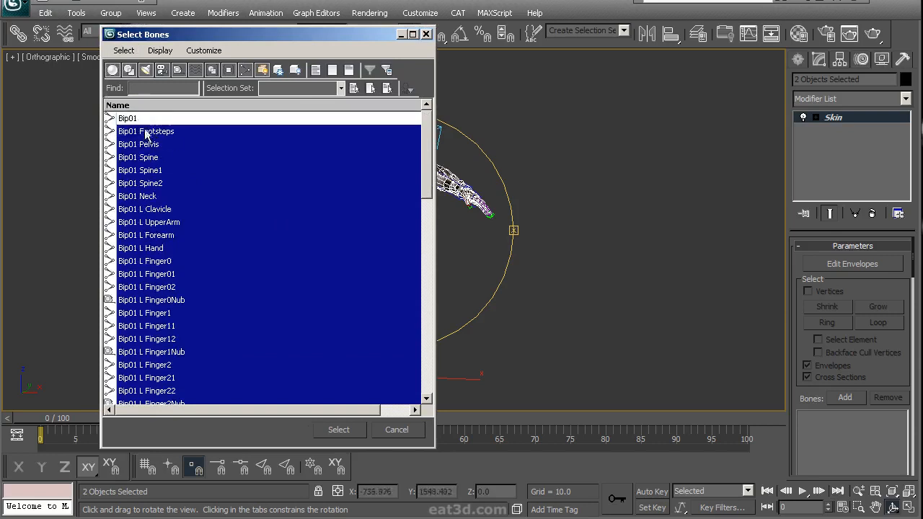
left_click(146, 132, "ctrl")
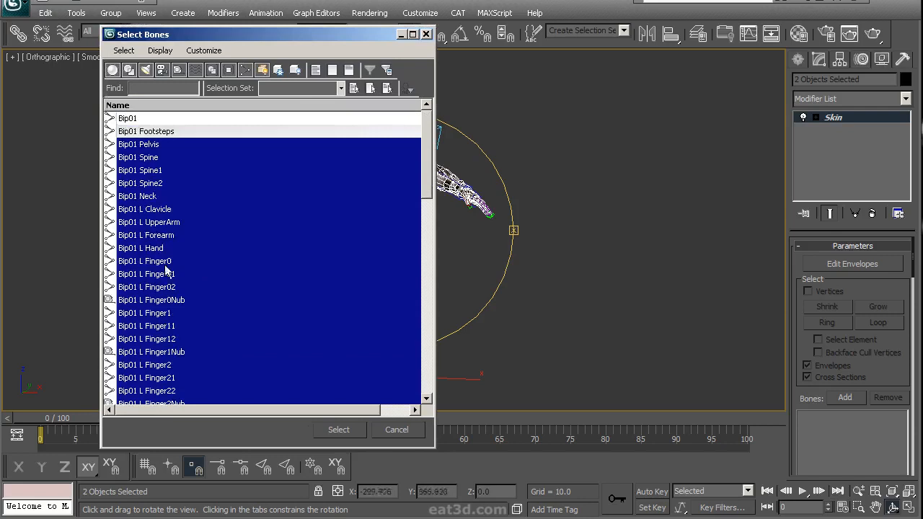
left_click(175, 303, "ctrl")
left_click(188, 352, "ctrl")
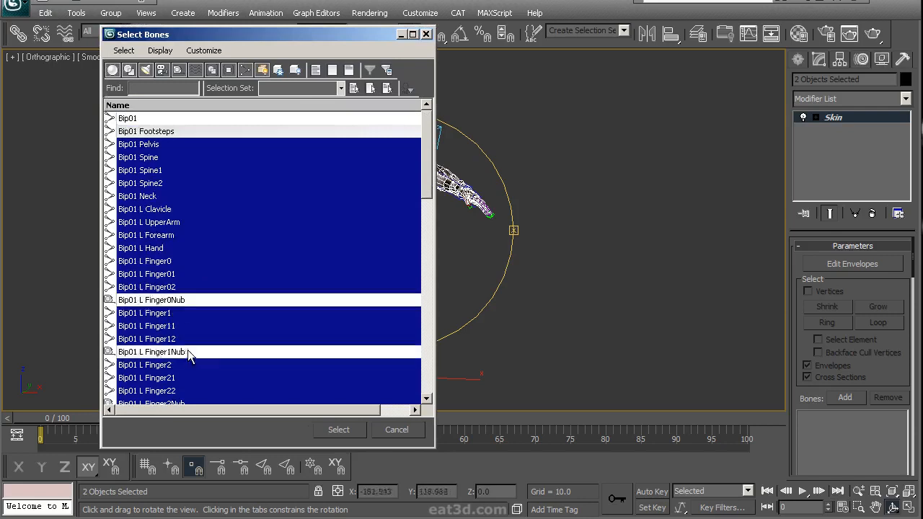
scroll(189, 353, "down", 2)
left_click(184, 326, "ctrl")
left_click(197, 378, "ctrl")
scroll(206, 296, "down", 2)
left_click(192, 339, "ctrl")
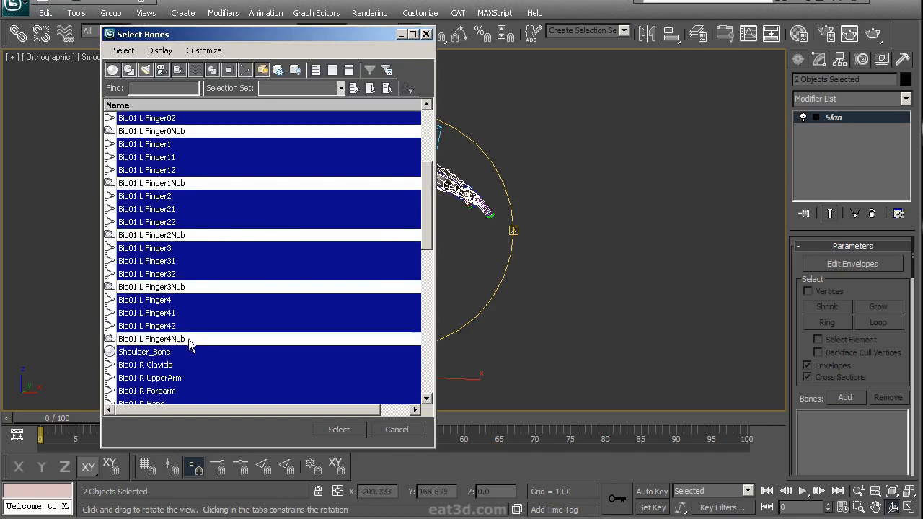
- Exclude the right finger nubs, Bip01 R Finger0Nub through Finger4Nub, from the bone selection
scroll(207, 337, "down", 4)
left_click(186, 315, "ctrl")
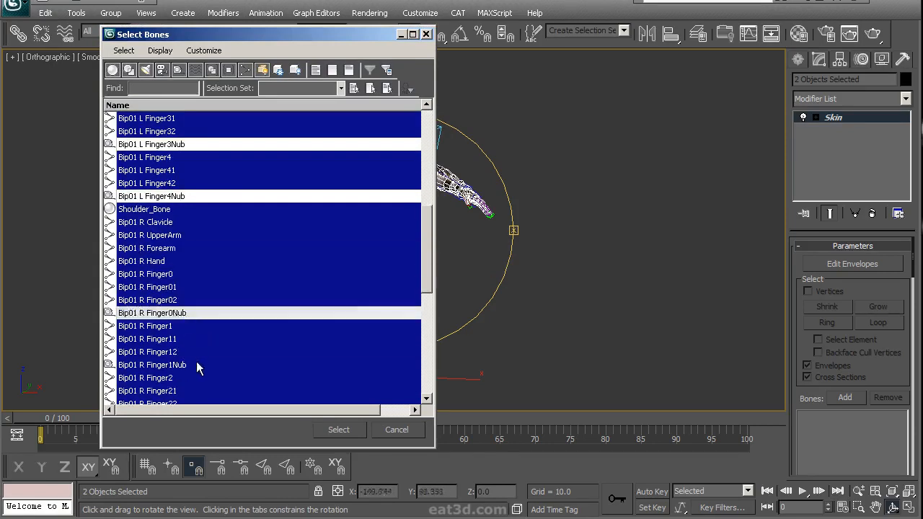
left_click(198, 367, "ctrl")
scroll(212, 354, "down", 4)
left_click(184, 280, "ctrl")
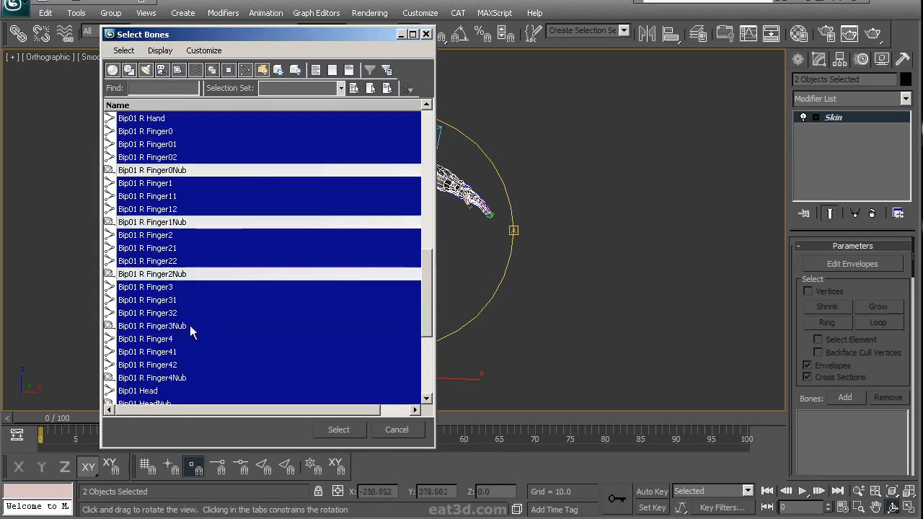
left_click(190, 325, "ctrl")
left_click(192, 377, "ctrl")
- Exclude Bip01 HeadNub, L Toe0Nub and R Toe0Nub, and add the remaining selected bones to the Skin modifier
scroll(217, 360, "down", 3)
left_click(172, 275, "ctrl")
left_click(176, 342, "ctrl")
scroll(184, 352, "down", 2)
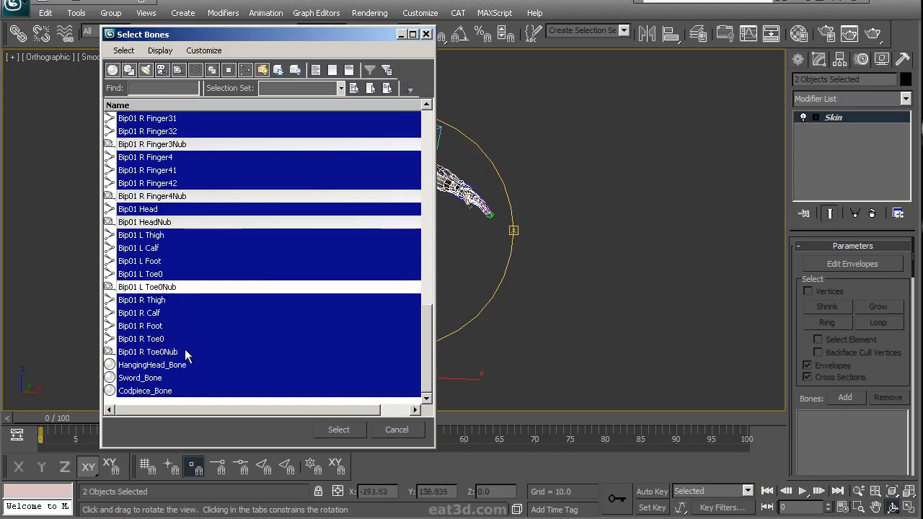
left_click(184, 354, "ctrl")
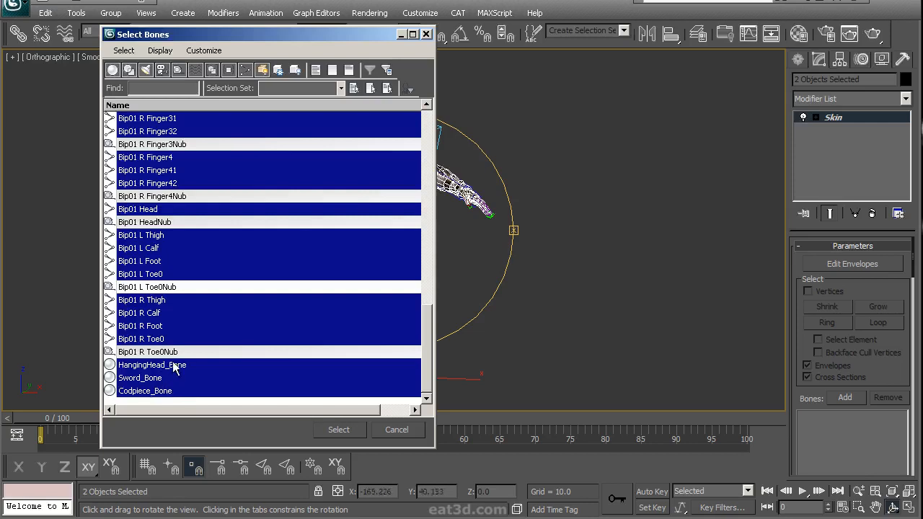
scroll(174, 360, "up", 3)
scroll(187, 327, "down", 3)
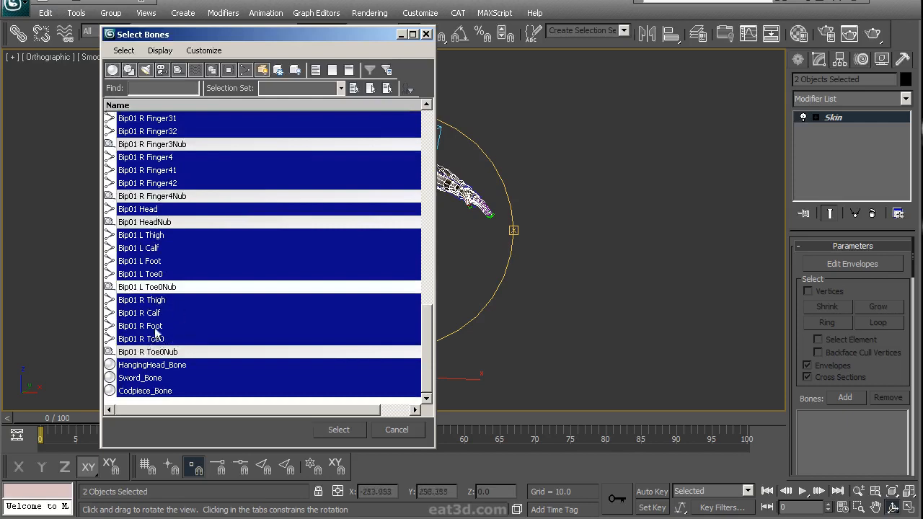
left_click(339, 429)
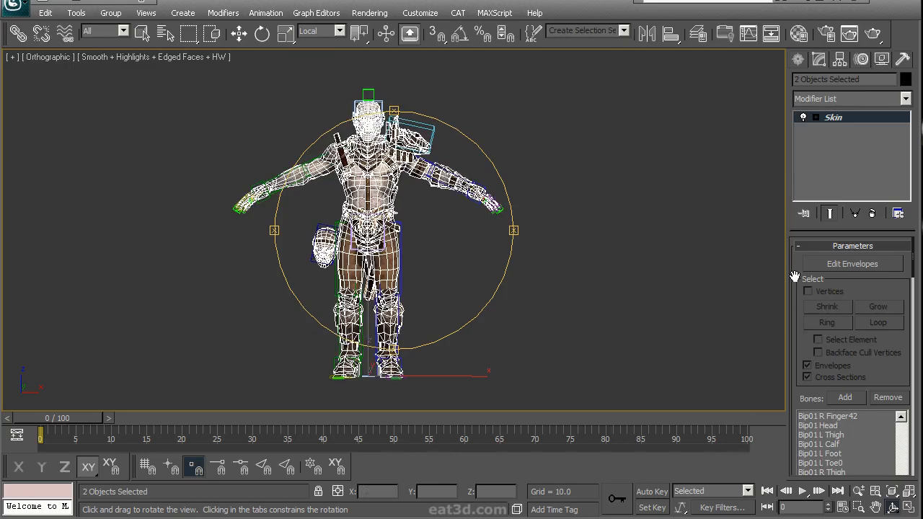
- Enter Edit Envelopes mode with vertex selection enabled, and turn on Show No Envelopes
left_click(844, 267)
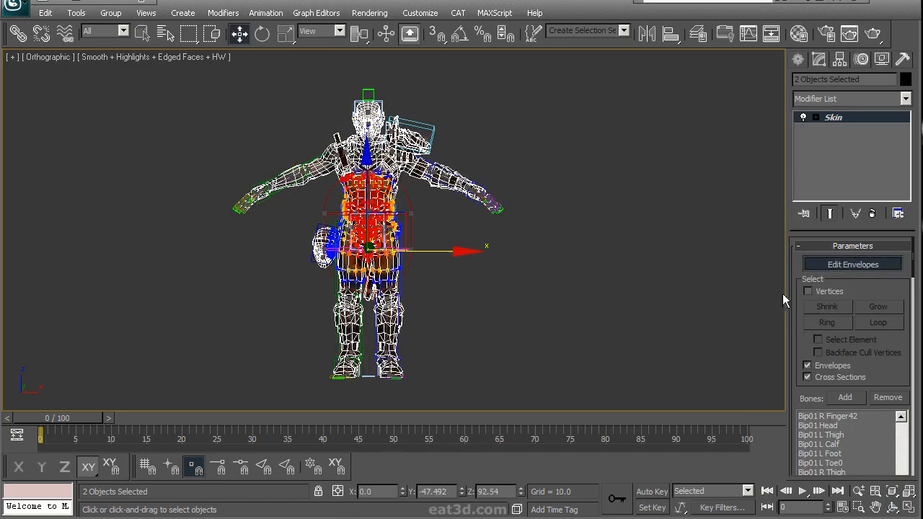
left_click(822, 292)
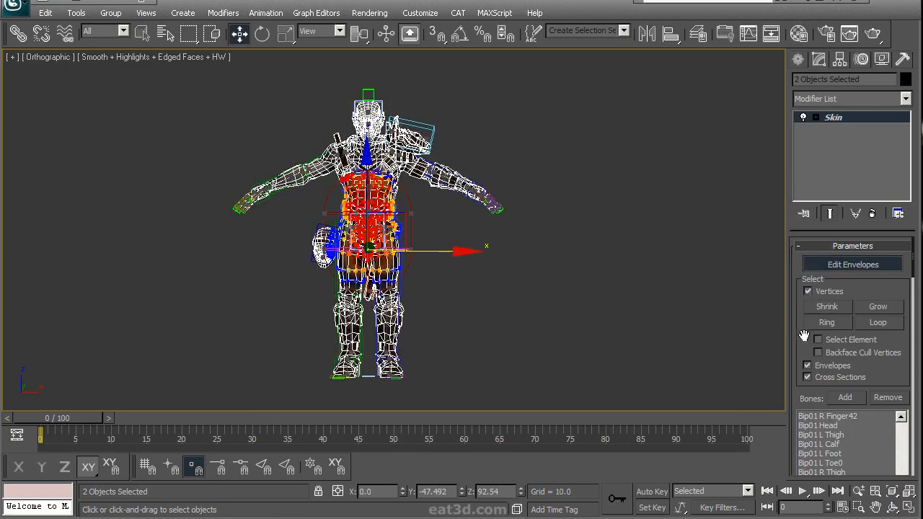
left_click_drag(803, 350, 794, 261)
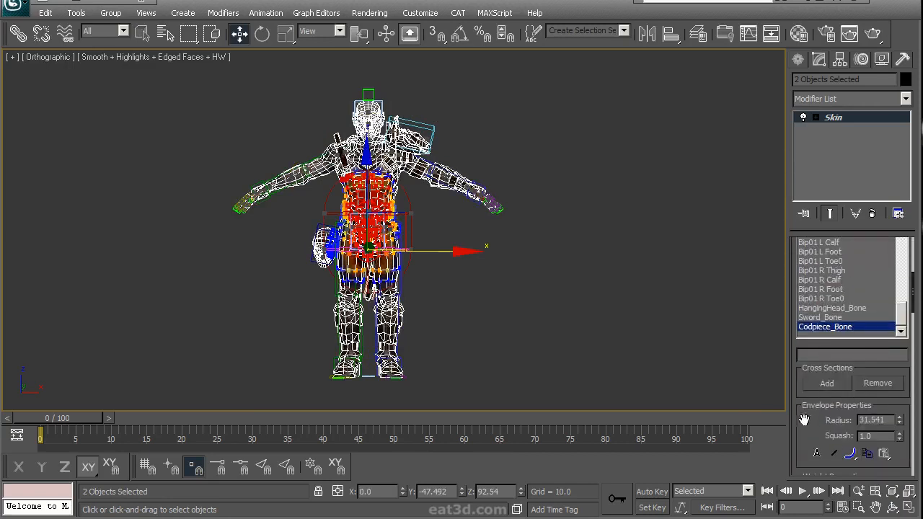
left_click_drag(805, 417, 789, 161)
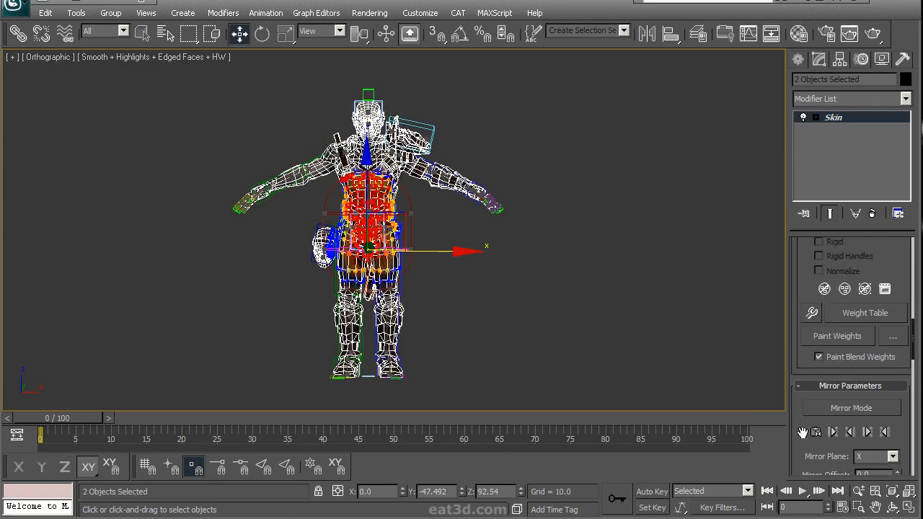
left_click_drag(802, 433, 806, 171)
scroll(851, 367, "down", 2)
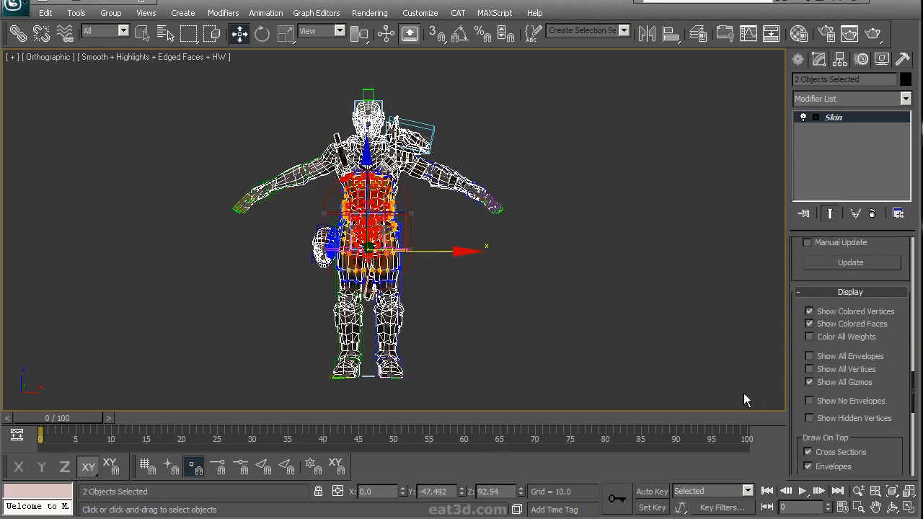
left_click(810, 401)
- Set the Skin modifier's Bone Affect Limit to 4
left_click_drag(886, 463, 860, 172)
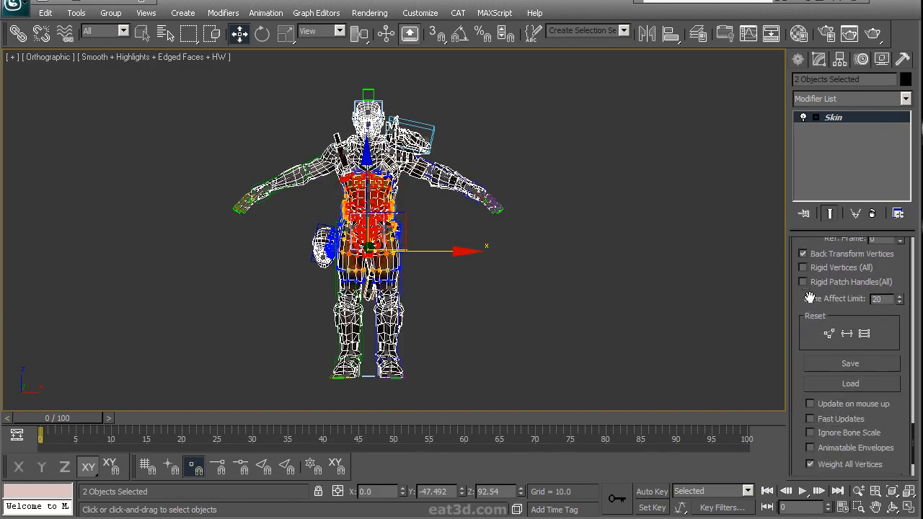
left_click(875, 299)
middle_click_drag(475, 247, 476, 226, "alt")
- Select a vertex on the character's abdomen and examine the weight colours around the torso
scroll(405, 273, "up", 6)
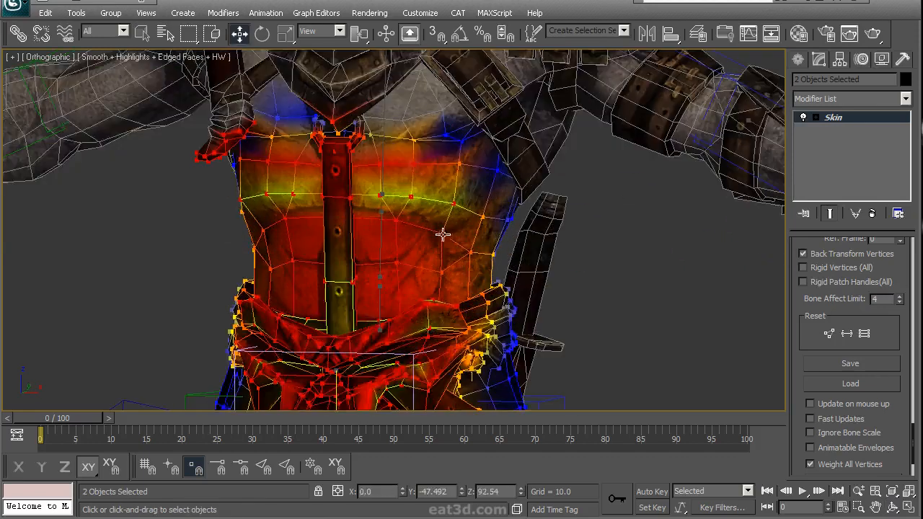
left_click(443, 235)
middle_click_drag(461, 265, 421, 250, "alt")
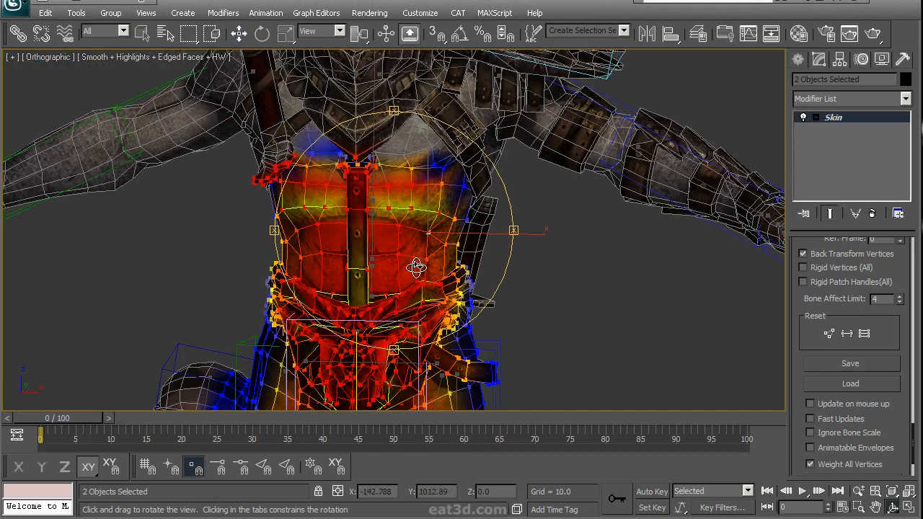
middle_click_drag(416, 268, 598, 320, "alt")
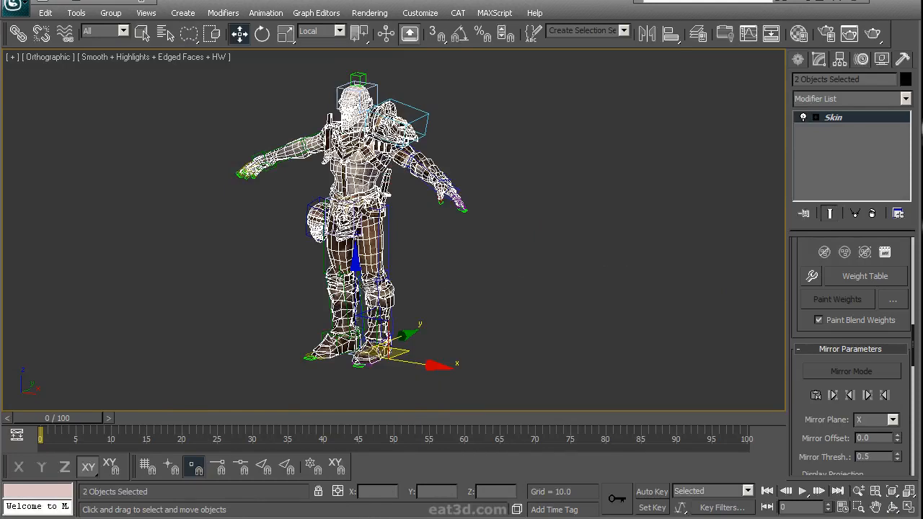
- Select the Bip01 L Thigh bone and load a saved motion file onto the biped
middle_click_drag(397, 242, 423, 262)
scroll(433, 249, "up", 5)
left_click(393, 252)
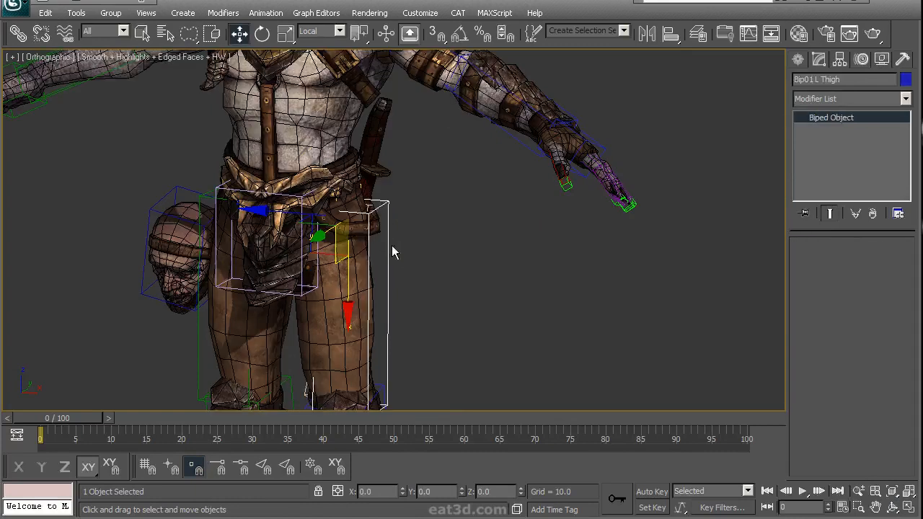
left_click(864, 62)
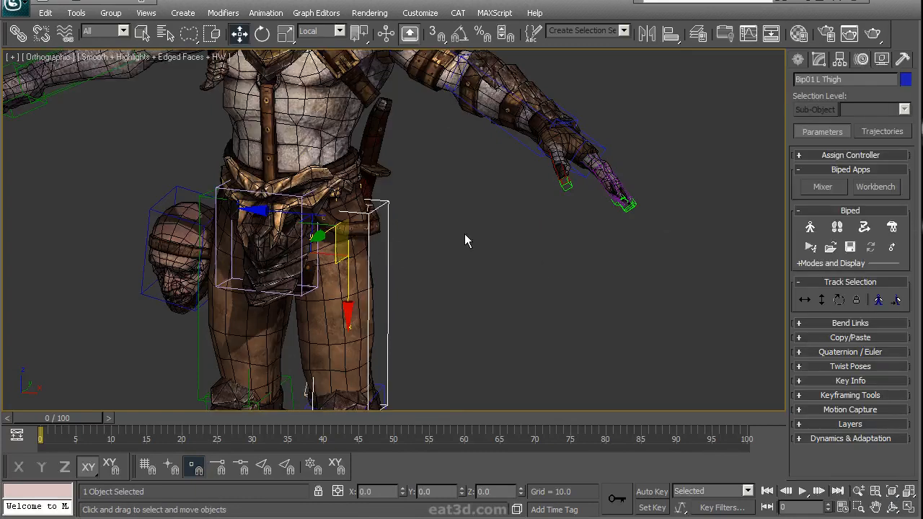
scroll(498, 271, "down", 3)
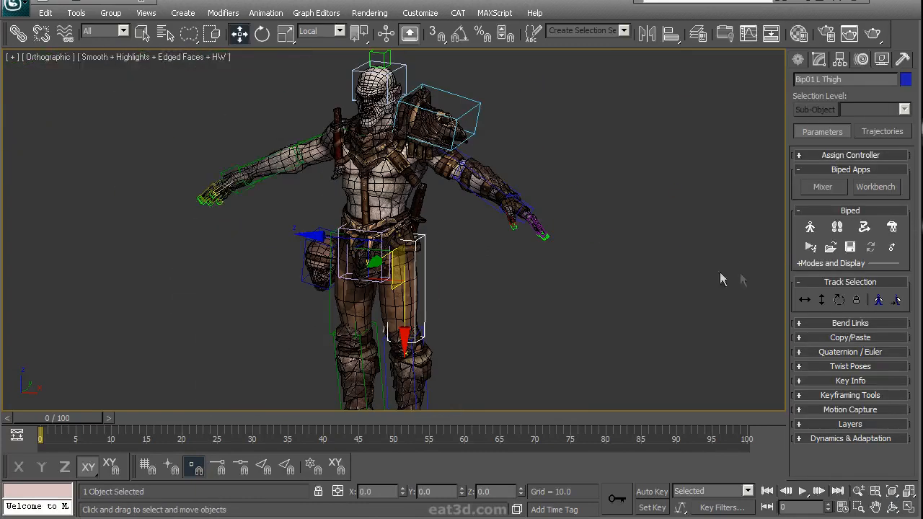
left_click(830, 247)
double_click(43, 57)
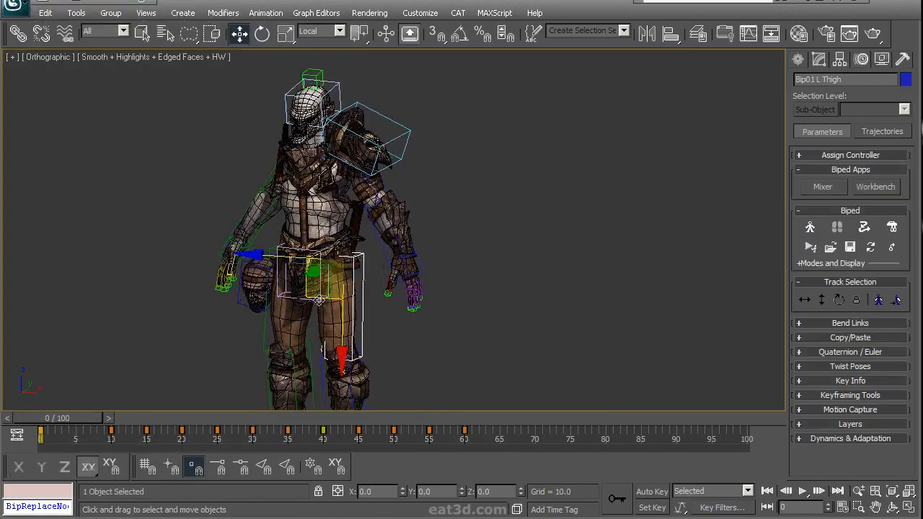
- Scrub through the first frames of the loaded animation to check how the skinned character deforms
left_click(319, 300)
key("e")
left_click_drag(43, 421, 83, 440)
left_click_drag(400, 294, 325, 298)
- Examine the Bip01 L Toe0 vertex weights around the toe of the left boot
scroll(346, 303, "up", 8)
left_click_drag(436, 210, 598, 220)
scroll(438, 199, "down", 4)
left_click_drag(438, 199, 375, 225)
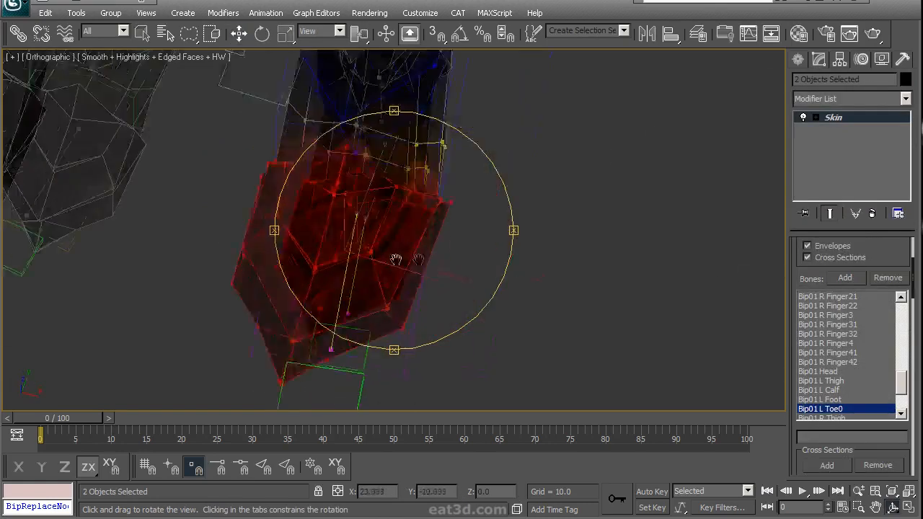
mouse_move(396, 260)
left_mouse_down()
mouse_move(433, 248)
mouse_move(443, 219)
left_mouse_up()
middle_click_drag(428, 174, 419, 212)
scroll(424, 215, "up", 3)
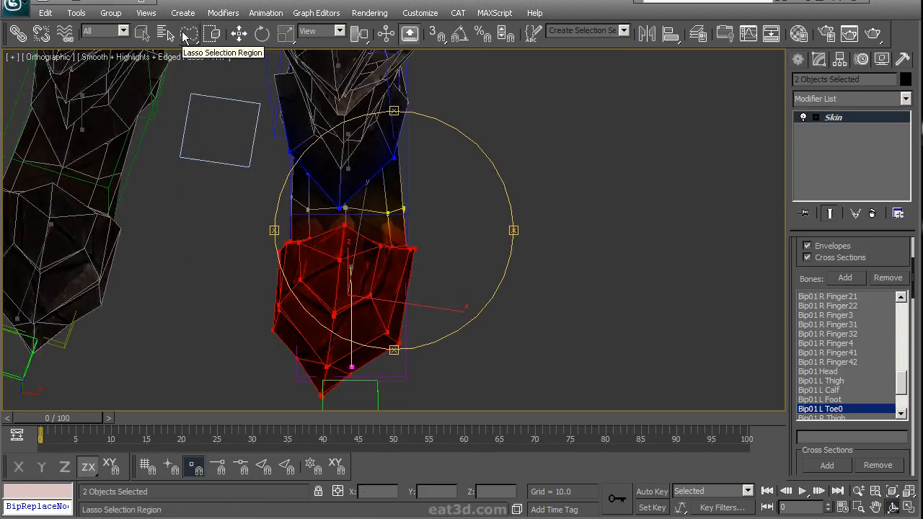
middle_click_drag(278, 218, 281, 145)
- Switch to the rectangular selection region and box-select the vertices of the left boot's toe
key("w")
mouse_move(478, 214)
left_mouse_down()
mouse_move(396, 158)
mouse_move(312, 156)
mouse_move(350, 339)
mouse_move(472, 217)
left_mouse_up()
left_click_drag(189, 34, 189, 69)
left_click_drag(247, 135, 474, 324)
left_click_drag(473, 327, 260, 151)
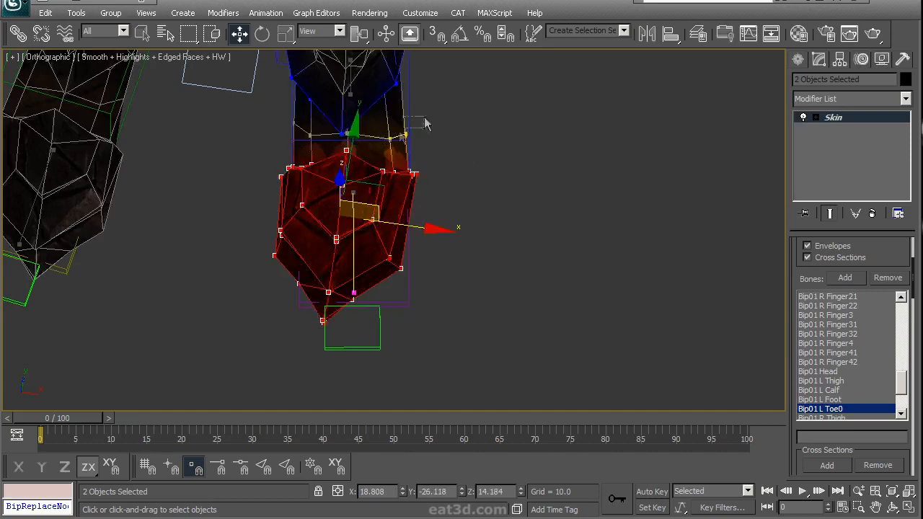
left_click_drag(422, 128, 319, 144)
- Switch to the lasso selection region and select vertices along the upper outer part of the left toe
left_click_drag(188, 34, 189, 125)
mouse_move(460, 184)
middle_mouse_down("alt")
mouse_move(451, 195)
mouse_move(404, 172)
middle_mouse_up("alt")
scroll(404, 172, "up", 2)
mouse_move(501, 187)
left_mouse_down()
mouse_move(346, 76)
mouse_move(450, 202)
mouse_move(433, 169)
left_mouse_up()
- Open the Weight Tool for the selected toe vertices and position its window beside the model
left_click_drag(793, 325, 762, 109)
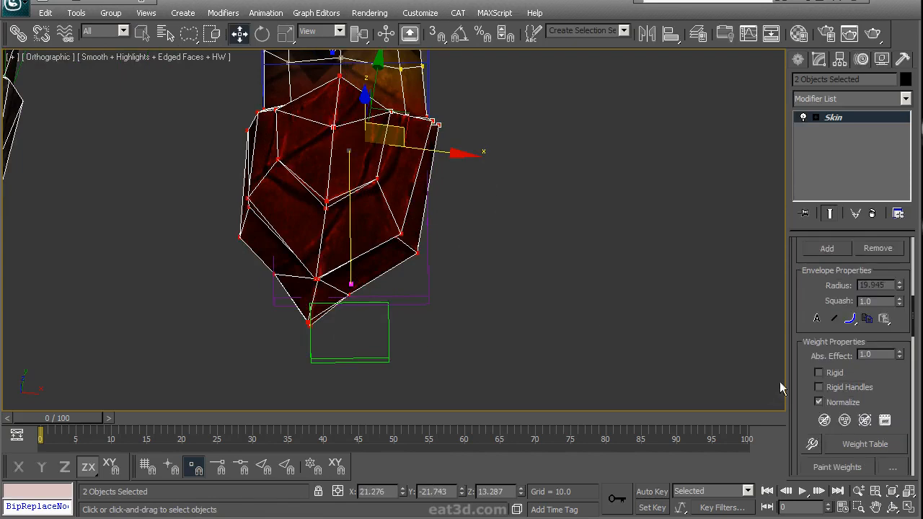
left_click_drag(804, 393, 804, 253)
left_click(812, 303)
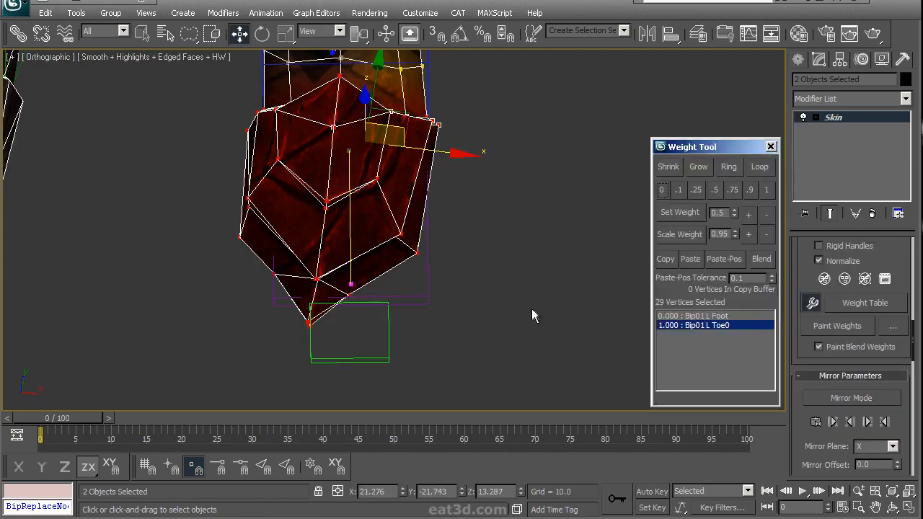
left_click_drag(700, 148, 704, 149)
- Lasso-select the vertices across the toe cap of the left boot
middle_click_drag(447, 228, 515, 262, "alt")
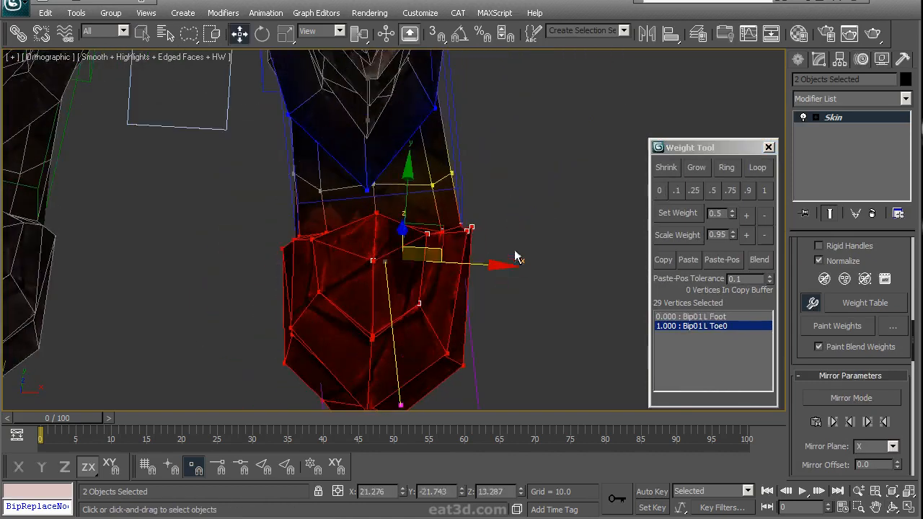
mouse_move(263, 260)
left_mouse_down()
mouse_move(451, 445)
mouse_move(500, 361)
left_mouse_up()
middle_click_drag(493, 347, 493, 247)
scroll(493, 247, "down", 3)
mouse_move(449, 247)
left_mouse_down()
mouse_move(483, 267)
mouse_move(424, 329)
left_mouse_up()
- Select two adjacent vertices just behind the left toe cap and expand them into a loop around the foot
middle_click_drag(426, 334, 267, 287, "alt")
scroll(490, 212, "up", 4)
left_click(356, 305)
left_click(342, 265, "ctrl")
middle_click_drag(388, 294, 377, 189)
left_click(756, 169)
middle_click_drag(469, 245, 322, 222, "alt")
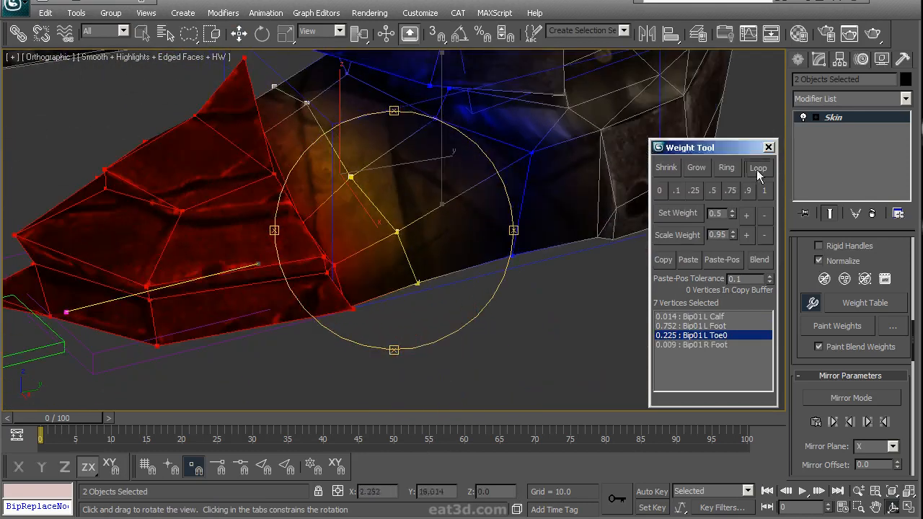
- Clear the selection, reselect the two lowest side vertices behind the toe cap, and extend them to a full loop
middle_click_drag(563, 195, 426, 243, "alt")
left_click(433, 308)
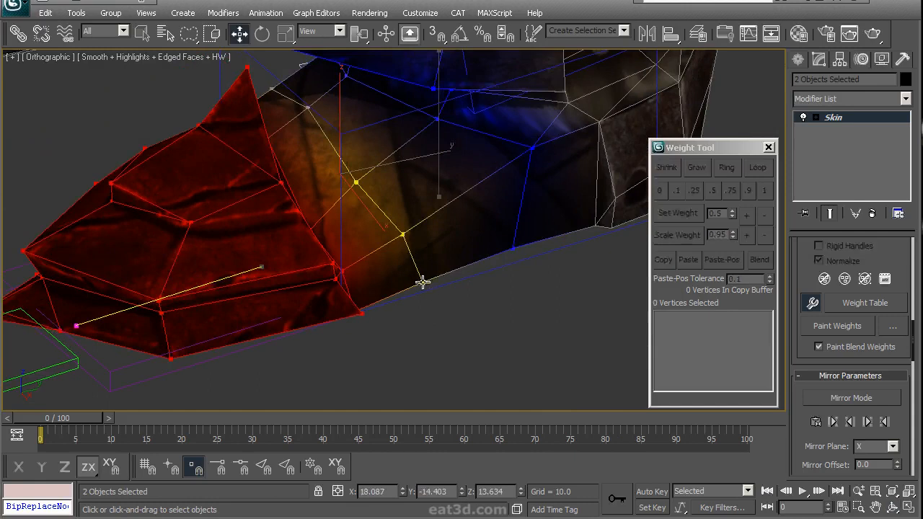
left_click(424, 283)
left_click(403, 236, "ctrl")
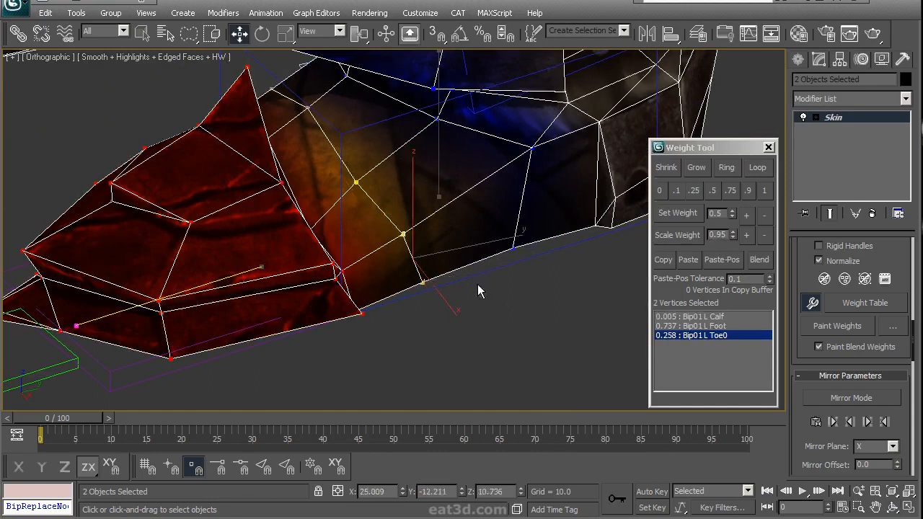
left_click(757, 167)
- Select a loop farther back on the left foot and sample individual side vertices to check their bone weights
mouse_move(325, 258)
middle_mouse_down("alt")
mouse_move(324, 274)
mouse_move(424, 249)
mouse_move(313, 250)
middle_mouse_up("alt")
middle_click_drag(441, 242, 373, 302, "alt")
left_click(373, 291)
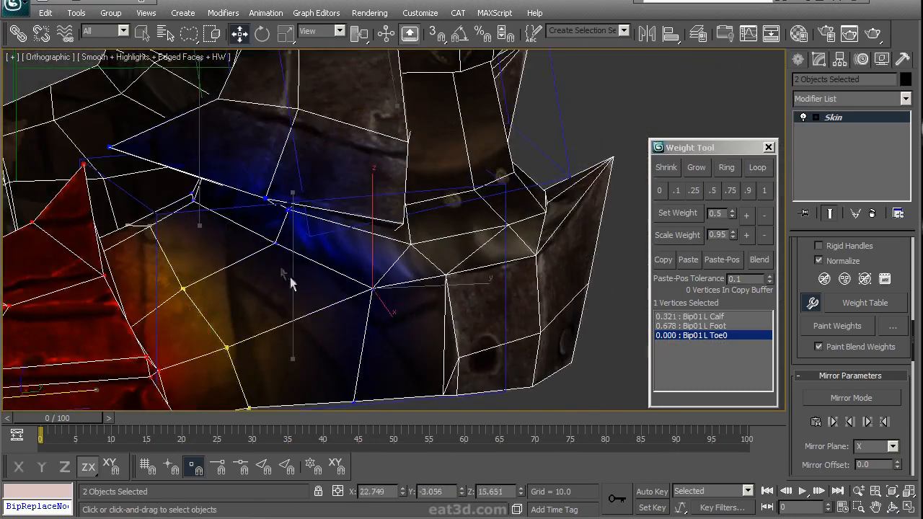
left_click(768, 167)
middle_click_drag(353, 238, 386, 264, "alt")
left_click(331, 316)
left_click(381, 239)
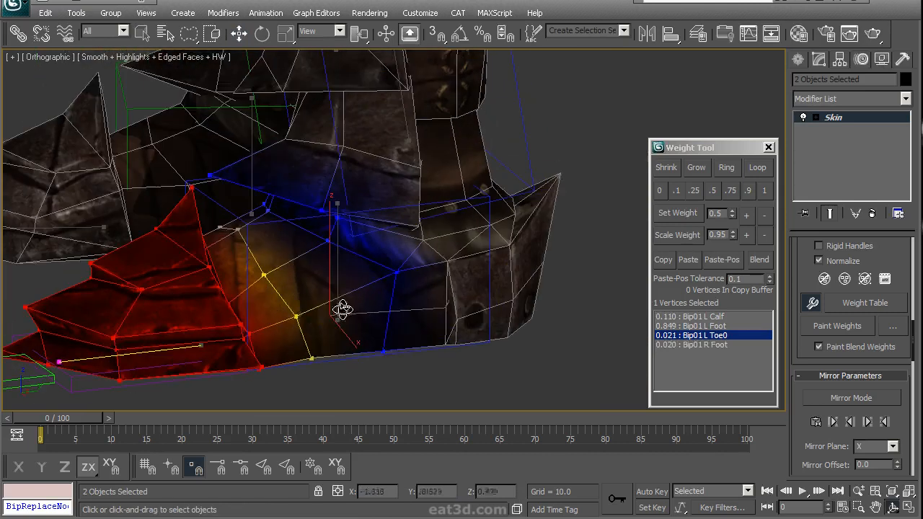
- Select the vertex loop just behind the left toe cap and assign it full weight to Bip01 L Foot
left_click(298, 318)
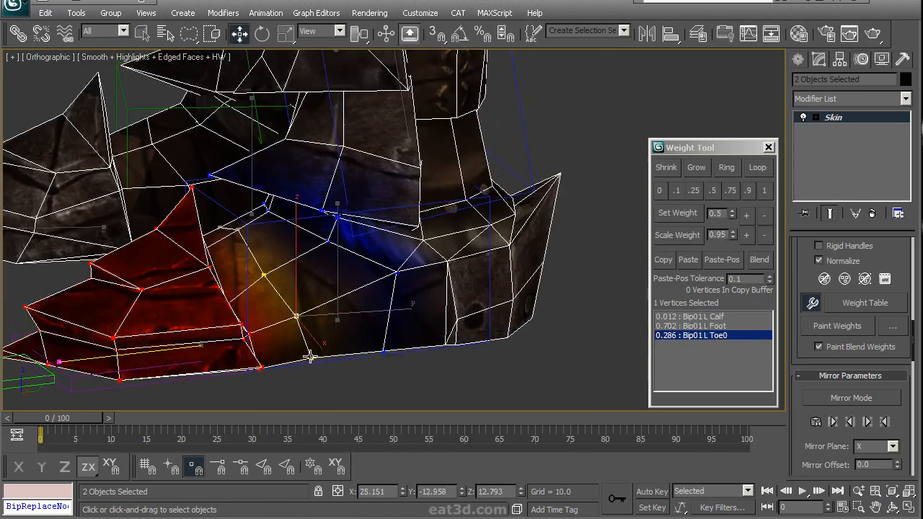
middle_click_drag(248, 264, 418, 238, "alt")
left_click(765, 190)
mouse_move(391, 291)
middle_mouse_down("alt")
mouse_move(412, 254)
mouse_move(397, 279)
middle_mouse_up("alt")
left_click(395, 282)
middle_click_drag(388, 310, 417, 290)
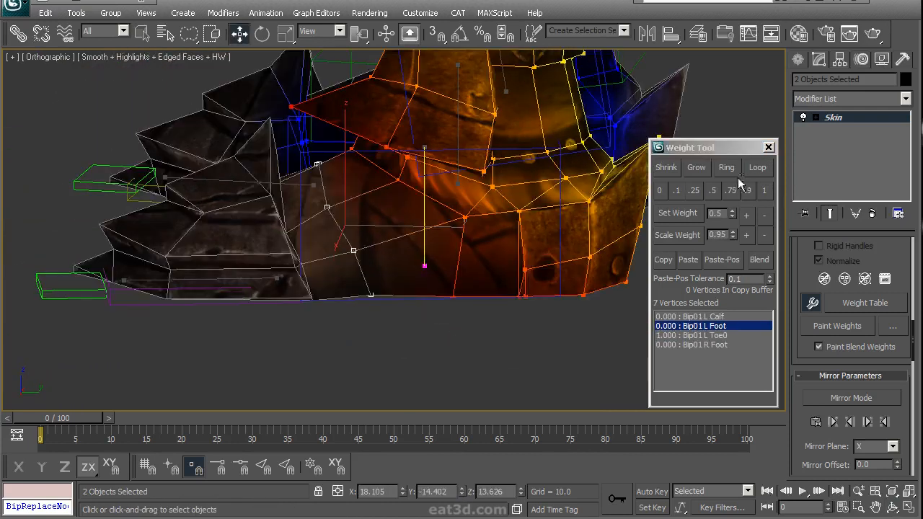
left_click(765, 191)
scroll(392, 237, "up", 3)
middle_click_drag(392, 237, 369, 237, "alt")
mouse_move(399, 280)
middle_mouse_down("alt")
mouse_move(433, 257)
mouse_move(385, 270)
mouse_move(404, 266)
middle_mouse_up("alt")
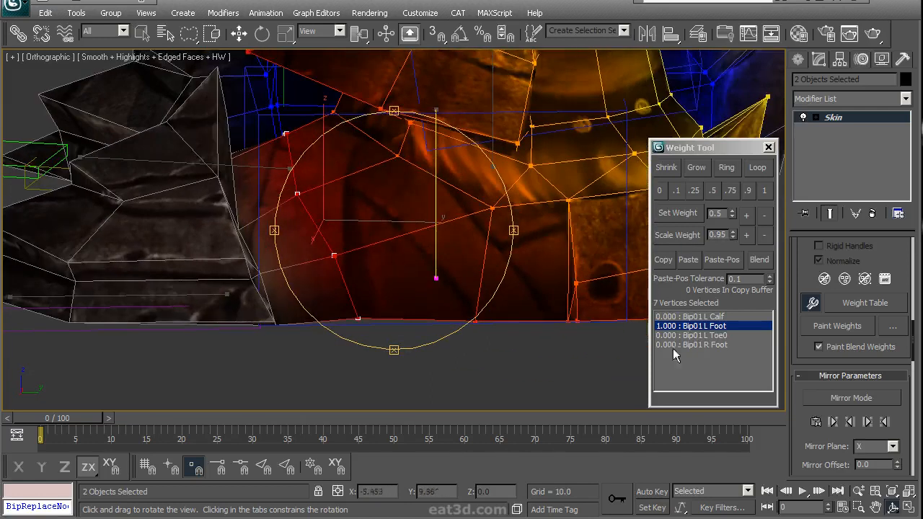
- Set the Bip01 L Toe0 weight of the loop behind the toe cap to 0.4
left_click(723, 336)
left_click(746, 215)
left_click(746, 216)
left_click(746, 216)
left_click(746, 216)
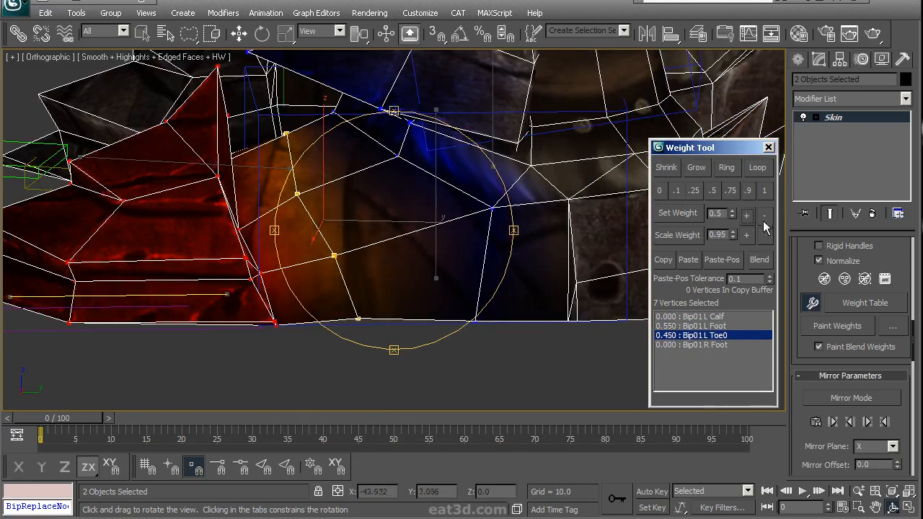
middle_click_drag(421, 252, 340, 289, "alt")
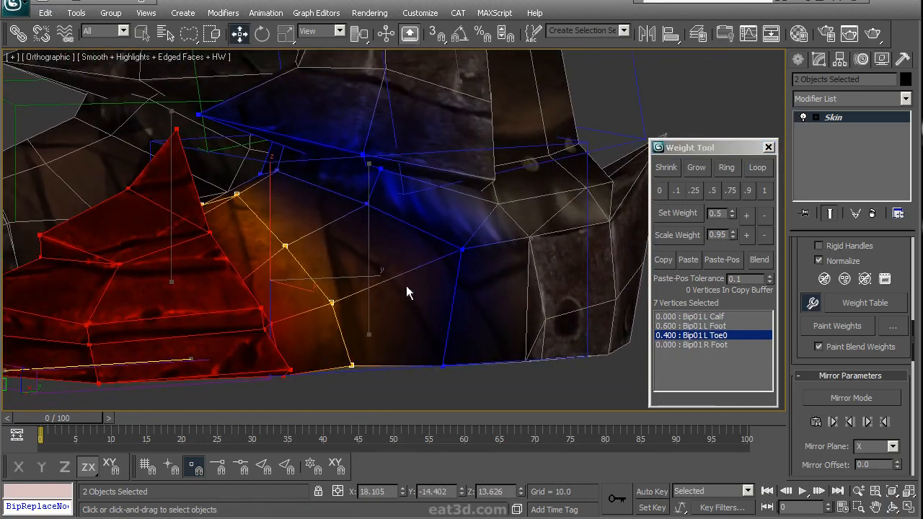
- Make Bip01 L Foot the active bone and inspect the weighting of the loop behind the toe cap
middle_click_drag(344, 301, 449, 240)
left_click(457, 233)
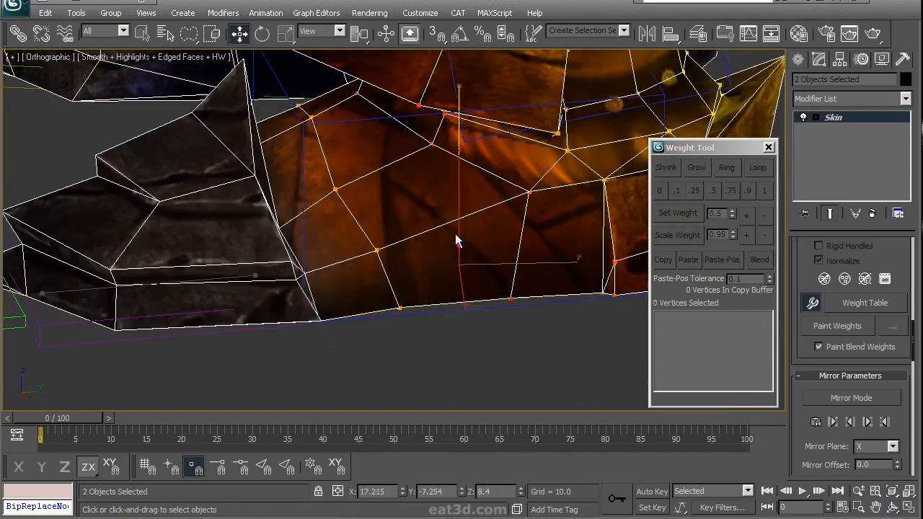
left_click(378, 251)
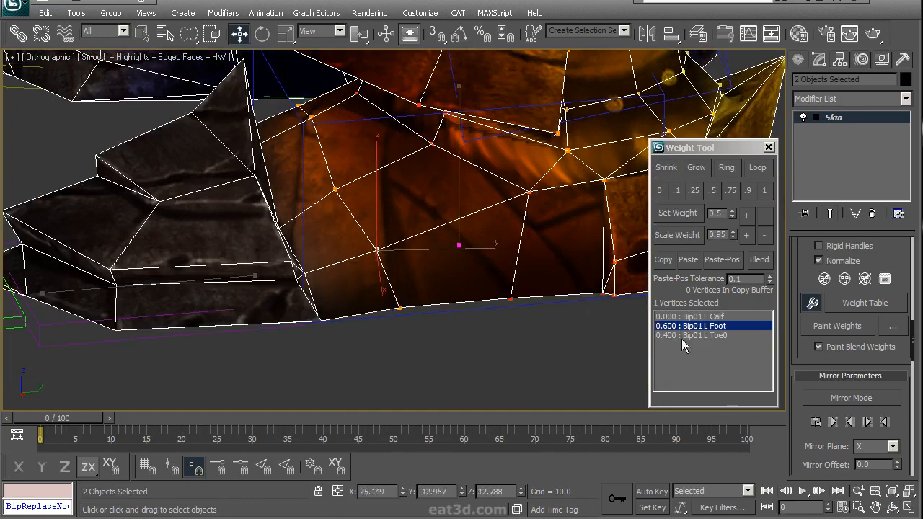
middle_click_drag(452, 265, 436, 244, "alt")
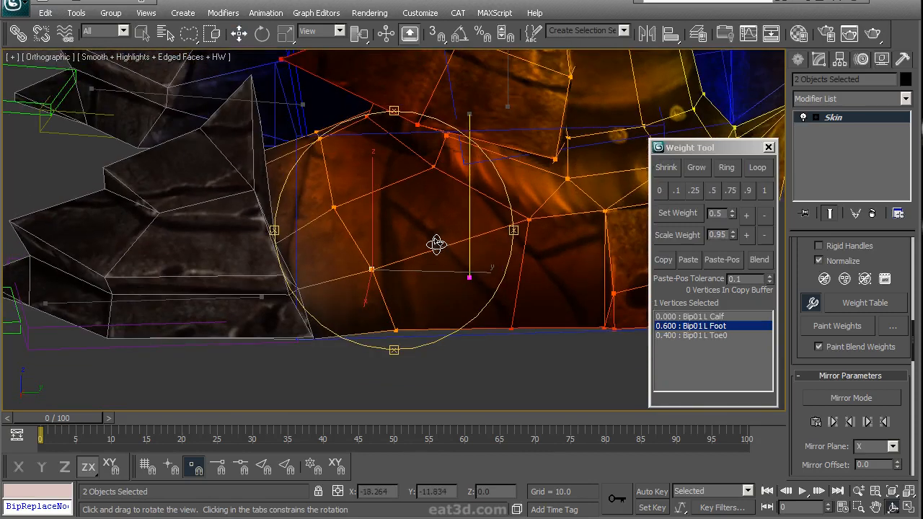
middle_click_drag(441, 253, 372, 242, "alt")
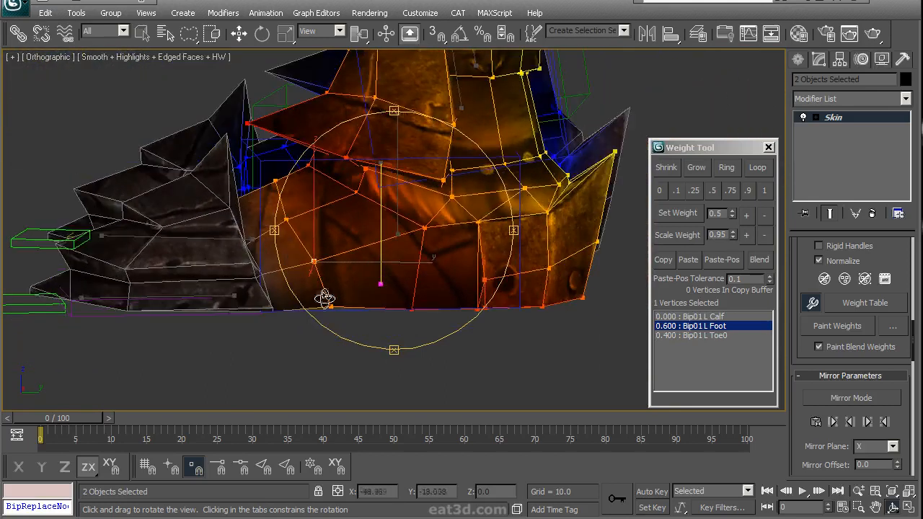
middle_click_drag(349, 292, 339, 285, "alt")
- At frame 9, select the loop around the middle of the left foot, including its sole vertices, and weight it fully to Bip01 L Foot
left_click_drag(65, 426, 129, 425)
scroll(373, 284, "up", 3)
middle_click_drag(373, 285, 389, 316, "alt")
middle_click_drag(433, 268, 459, 259, "alt")
left_click(412, 272)
left_click(314, 233, "ctrl")
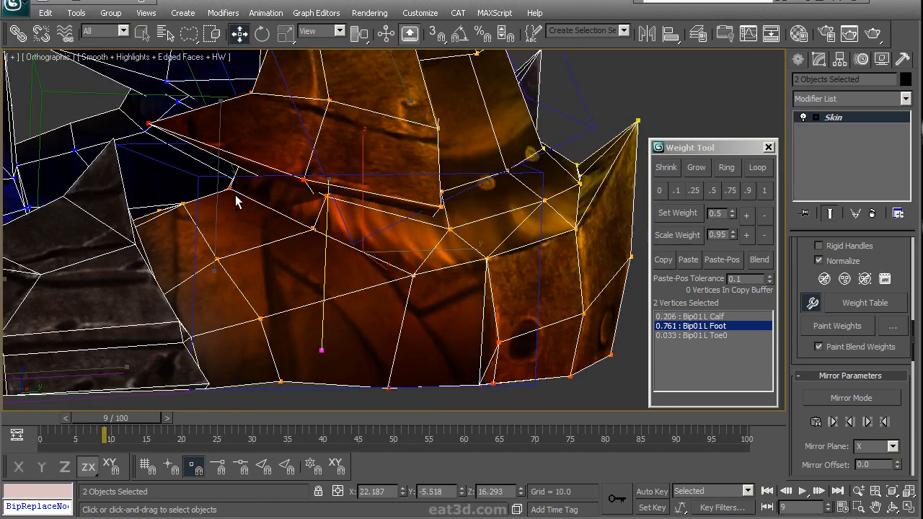
left_click(759, 172)
middle_click_drag(339, 206, 390, 216, "alt")
left_click(765, 190)
middle_click_drag(645, 221, 375, 227, "alt")
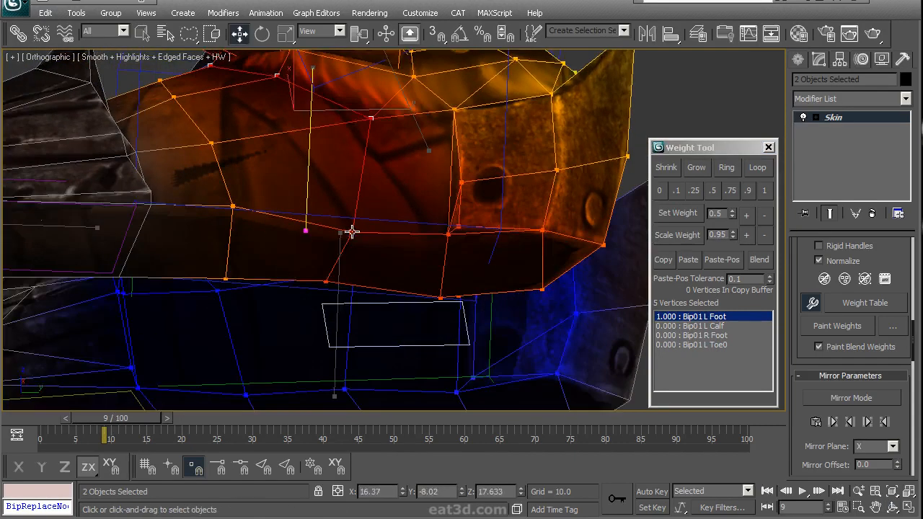
left_click(327, 282, "ctrl")
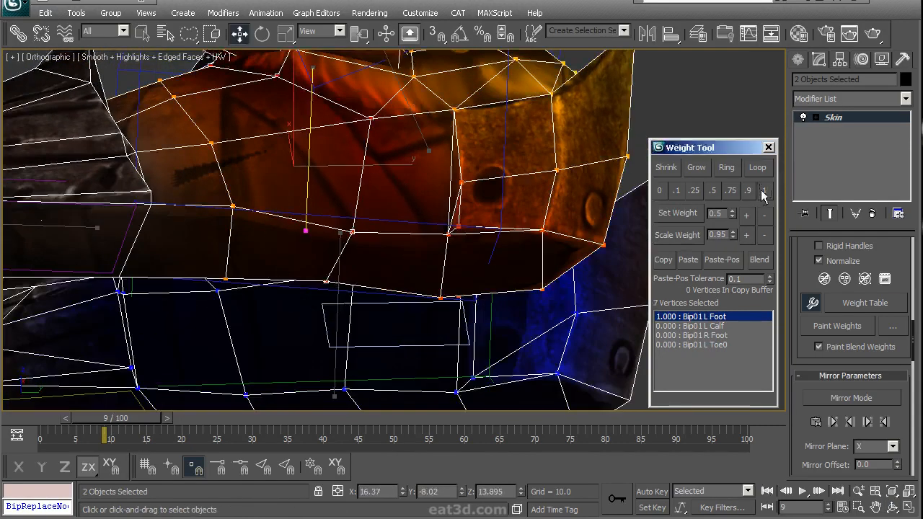
- Lasso-select the left boot's rear foot and heel vertices, exclude the right foot's, and weight them fully to Bip01 L Foot
middle_click_drag(404, 212, 524, 289, "alt")
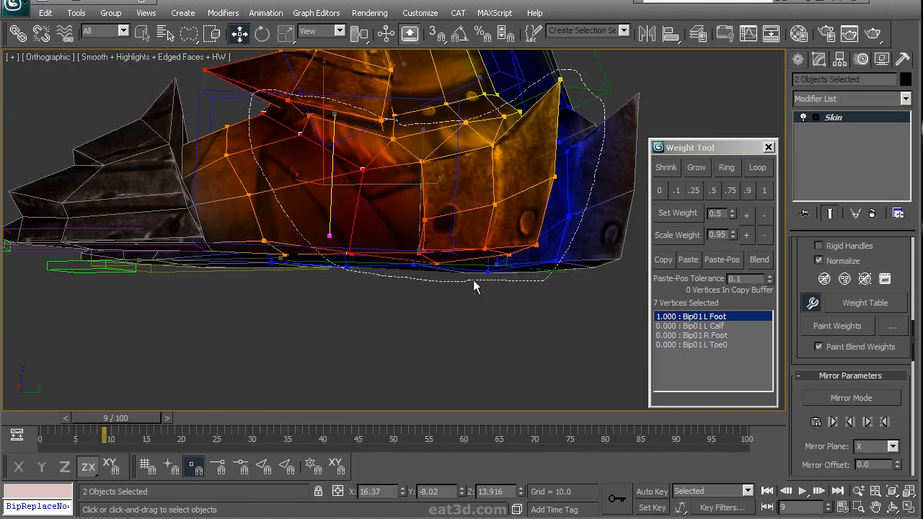
key("ctrl+a")
middle_click_drag(469, 254, 438, 270, "alt")
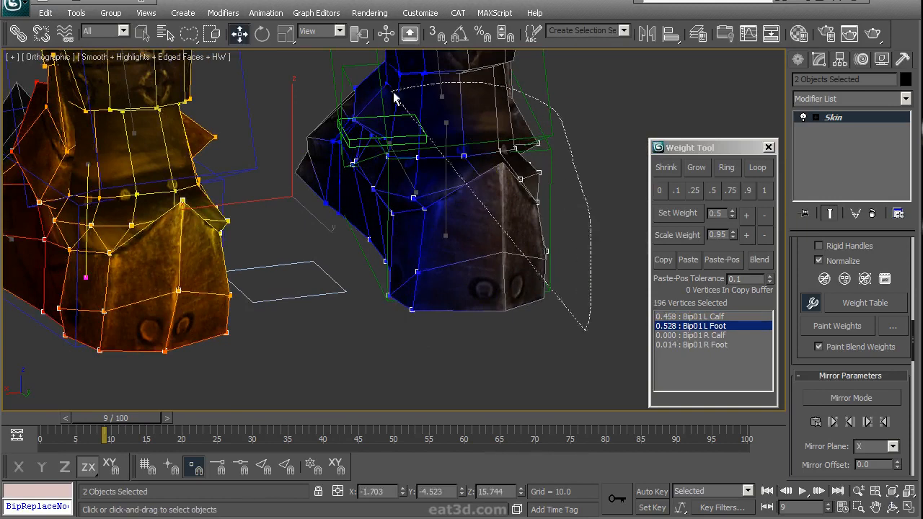
left_click_drag(359, 324, 360, 322)
middle_click_drag(360, 198, 381, 201, "alt")
left_click(764, 190)
middle_click_drag(321, 205, 385, 200, "alt")
- Select the left ankle's vertex loop above the heel and assign it full weight to Bip01 L Calf
scroll(445, 254, "up", 5)
middle_click_drag(445, 254, 361, 270, "alt")
left_click(340, 248)
middle_click_drag(411, 276, 383, 245, "alt")
left_click(694, 315)
left_click(764, 190)
- Raise the ankle loop's Bip01 L Foot weight to 0.4
left_click(705, 328)
left_click(745, 215)
left_click(744, 216)
left_click(745, 216)
left_click(744, 215)
left_click(744, 216)
left_click(745, 216)
left_click(745, 215)
left_click(744, 216)
- Select the vertex loop below the ankle, along the top of the heel, and set its Bip01 L Calf weight to 0.3
left_click_drag(447, 289, 408, 307)
key("w")
left_click(431, 324)
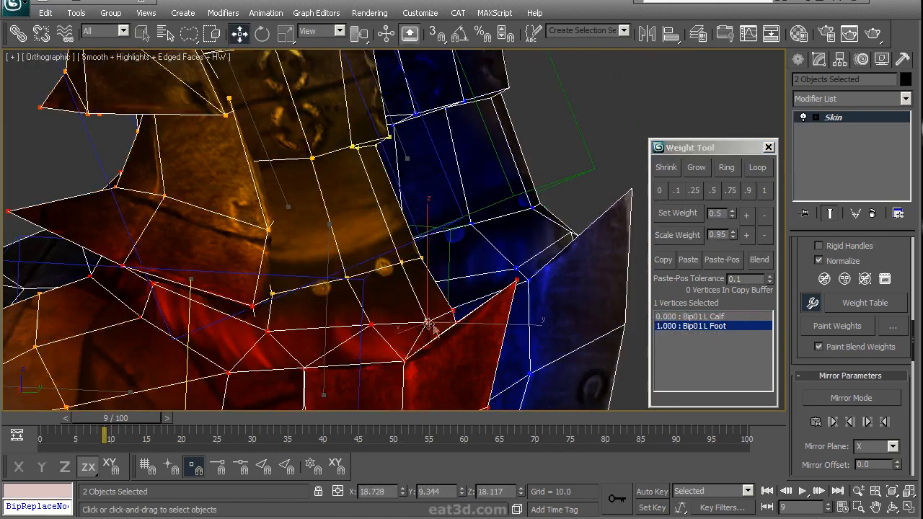
left_click(766, 168)
middle_click_drag(421, 325, 420, 281)
left_click(730, 318)
left_click(747, 216)
left_click(746, 216)
left_click(747, 216)
left_click(746, 216)
left_click(747, 215)
left_click(747, 216)
- At frame 16, select the ankle loop, lower its Bip01 L Calf weight to 0.1, and raise it again slightly
left_click_drag(90, 419, 149, 420)
key("ctrl+r")
left_click_drag(325, 249, 426, 252)
mouse_move(196, 421)
left_mouse_down()
mouse_move(176, 422)
mouse_move(189, 421)
left_mouse_up()
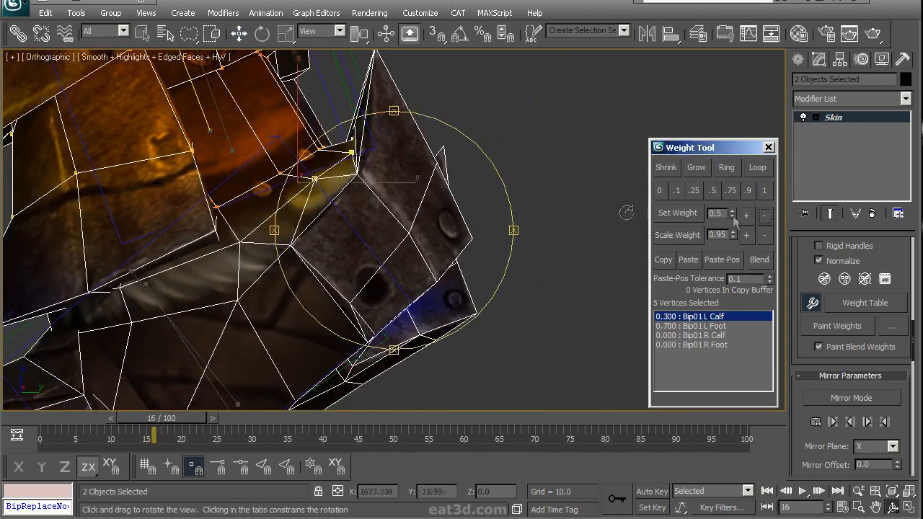
right_click(325, 160)
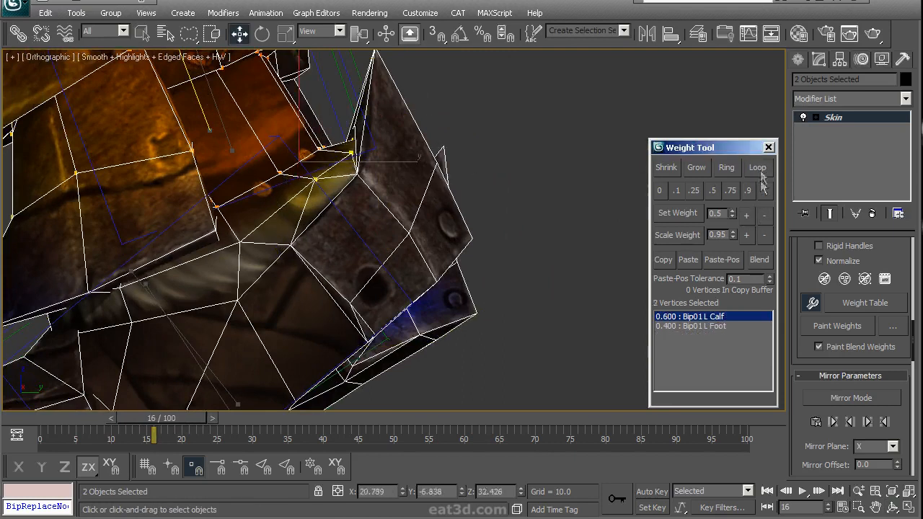
triple_click(766, 216)
double_click(766, 216)
double_click(766, 215)
triple_click(766, 215)
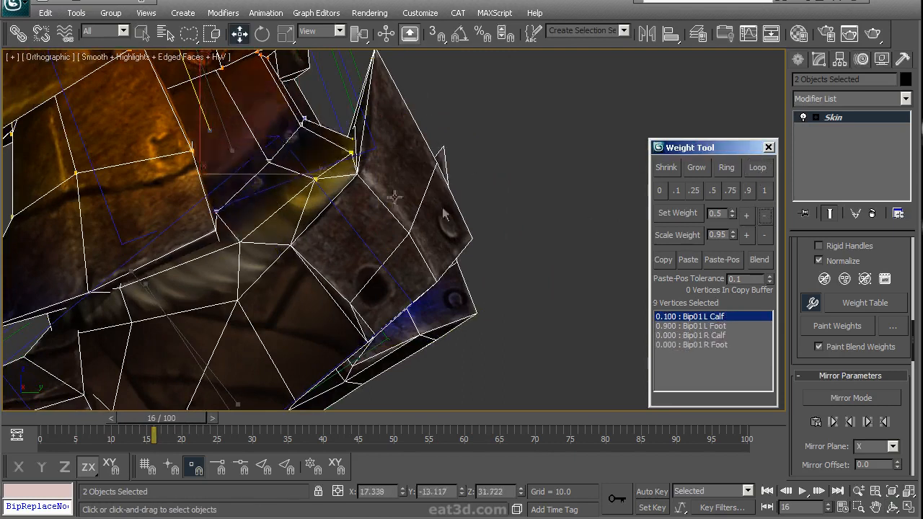
middle_click_drag(583, 216, 606, 292)
left_click(743, 220)
left_click(743, 220)
- At frame 12, select two lower-edge vertices on the side of the left ankle plate and weight them fully to Bip01 L Calf
key("ctrl+r")
left_click_drag(480, 258, 425, 281)
right_click(424, 282)
left_click_drag(178, 420, 152, 424)
scroll(348, 359, "up", 3)
key("w")
left_click(377, 229)
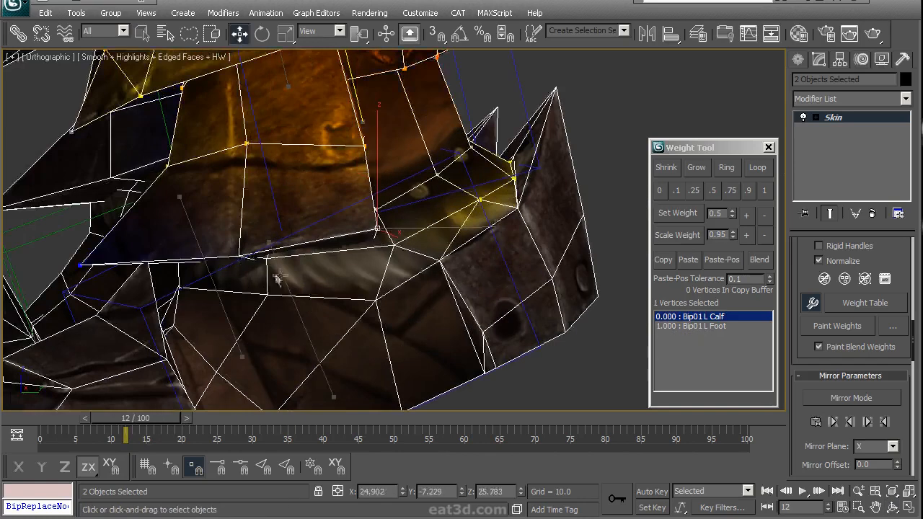
left_click(242, 257, "ctrl")
key("ctrl+r")
left_click_drag(321, 256, 521, 250)
left_click_drag(383, 264, 349, 268)
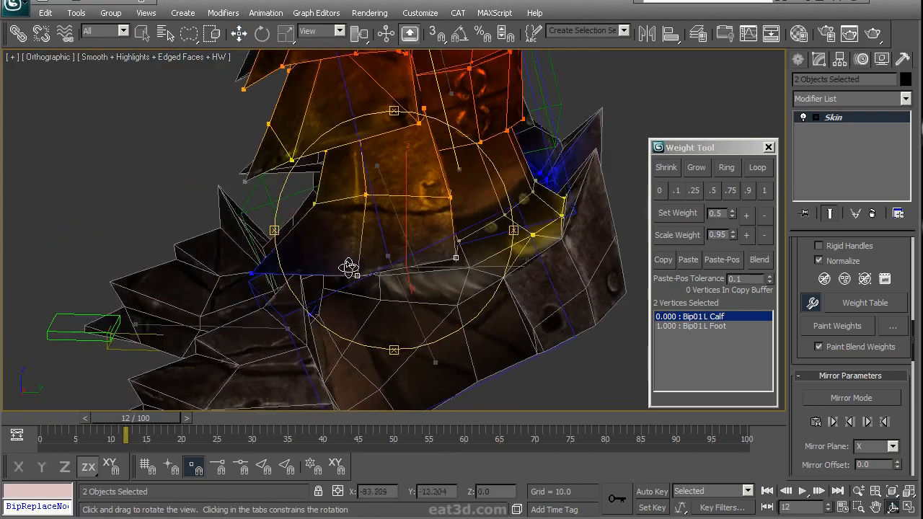
left_click(765, 190)
left_click_drag(425, 274, 445, 278)
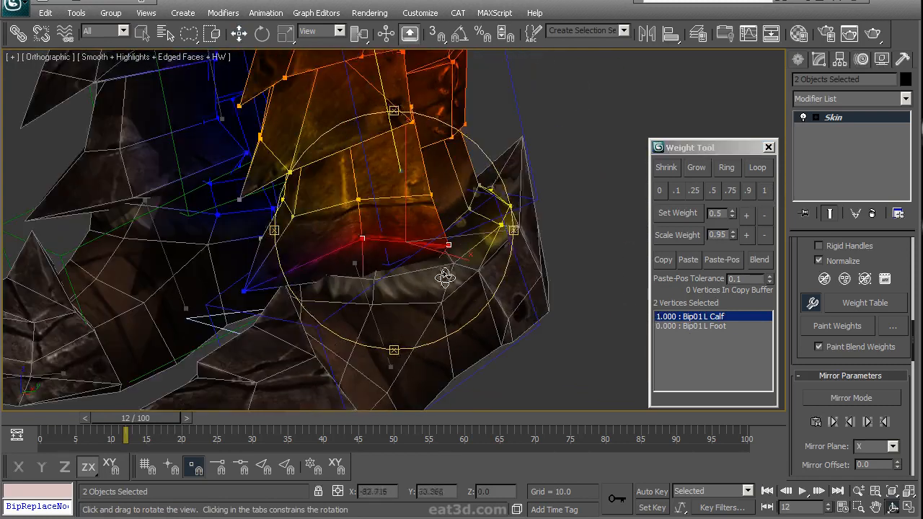
- Select the ankle plate's pointed front tip and a neighbouring edge vertex and weight them fully to Bip01 L Calf
left_click(246, 293)
middle_click_drag(309, 277, 467, 317, "alt")
scroll(528, 227, "up", 3)
left_click(374, 268, "ctrl")
left_click(764, 190)
- In wireframe display, select three hidden lower vertices of the ankle plate and weight them fully to Bip01 L Calf
key("F3")
key("w")
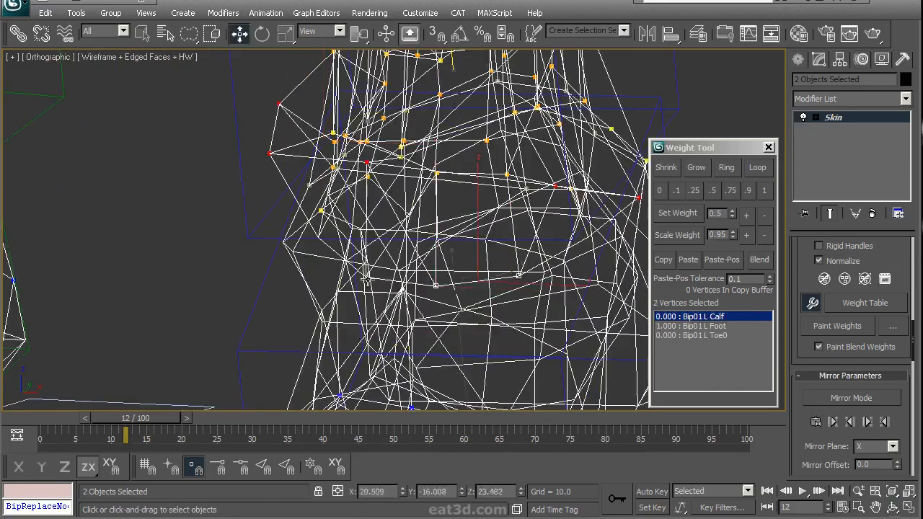
left_click(370, 286, "ctrl")
middle_click_drag(370, 286, 303, 246, "alt")
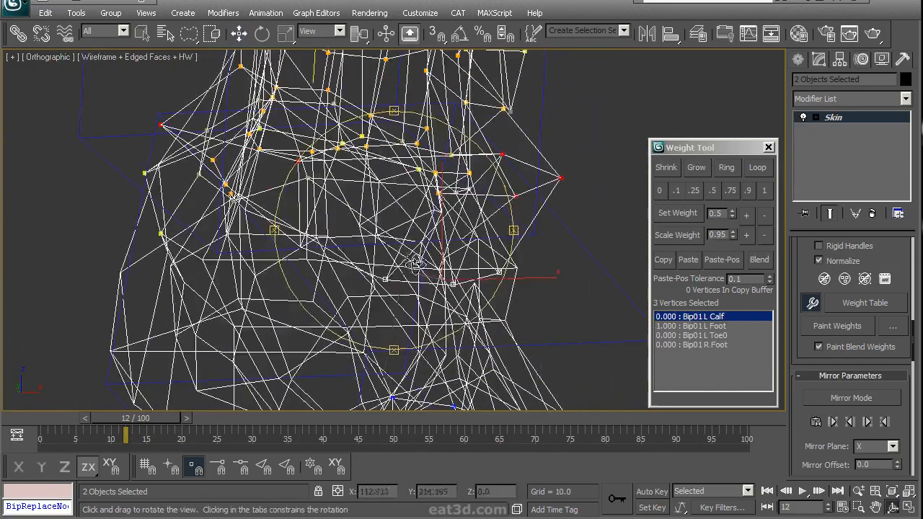
left_click(765, 191)
mouse_move(432, 274)
middle_mouse_down("alt")
mouse_move(411, 259)
mouse_move(428, 255)
mouse_move(424, 278)
mouse_move(376, 271)
middle_mouse_up("alt")
- Pick out the ankle plate's remaining stray vertices, using wireframe display, and weight them fully to Bip01 L Calf
key("F3")
key("F3")
mouse_move(433, 264)
middle_mouse_down("alt")
mouse_move(368, 242)
mouse_move(322, 239)
middle_mouse_up("alt")
key("F3")
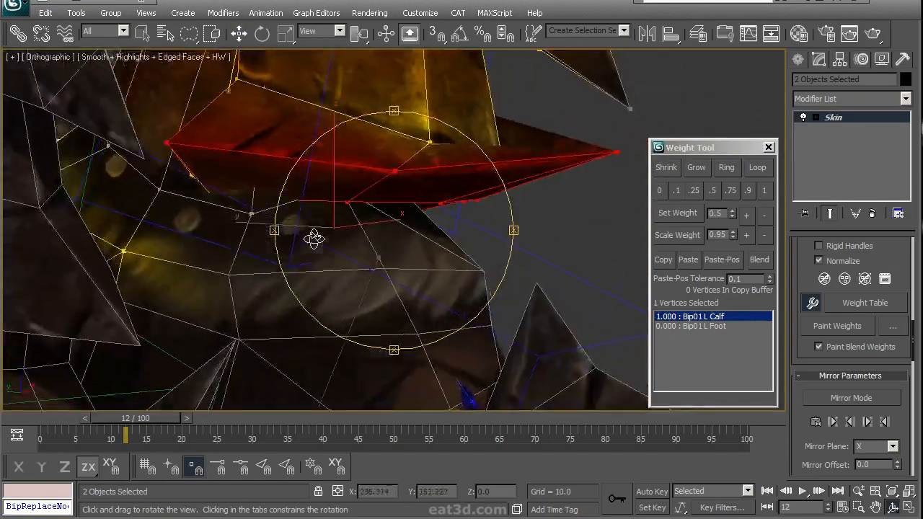
key("F3")
mouse_move(235, 210)
middle_mouse_down("alt")
mouse_move(397, 232)
mouse_move(354, 221)
middle_mouse_up("alt")
left_click(765, 192)
key("F3")
middle_click_drag(421, 215, 330, 247, "alt")
- Lasso-select the left shin armour vertices above the ankle and weight them fully to Bip01 L Calf
left_click(406, 230)
key("w")
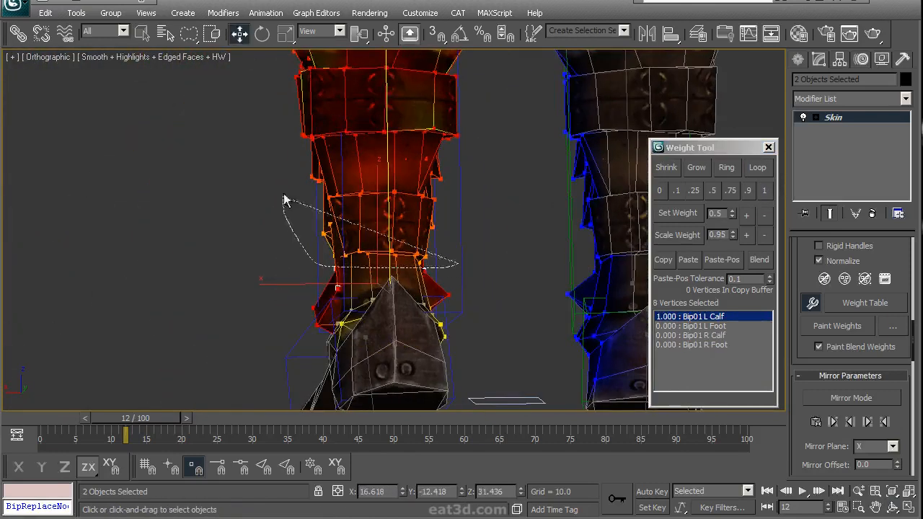
left_click_drag(469, 131, 463, 129)
middle_click_drag(498, 199, 396, 233, "alt")
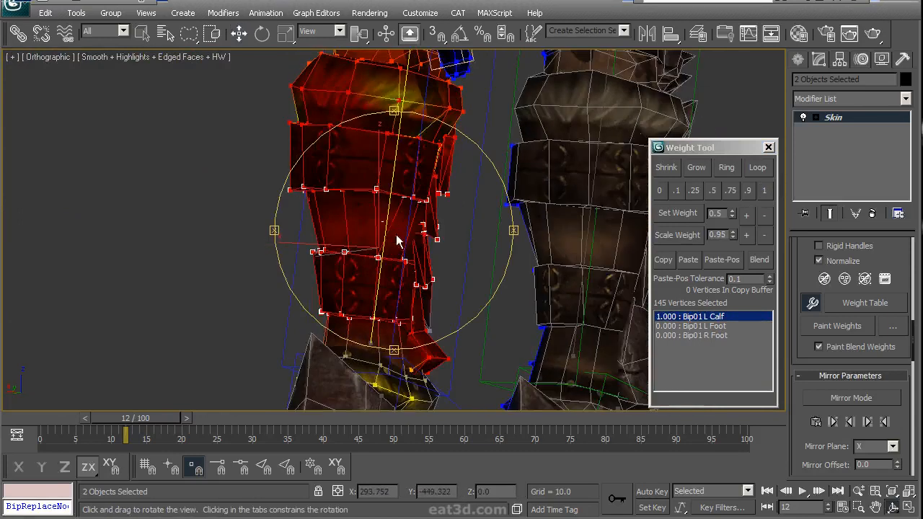
scroll(492, 292, "up", 6)
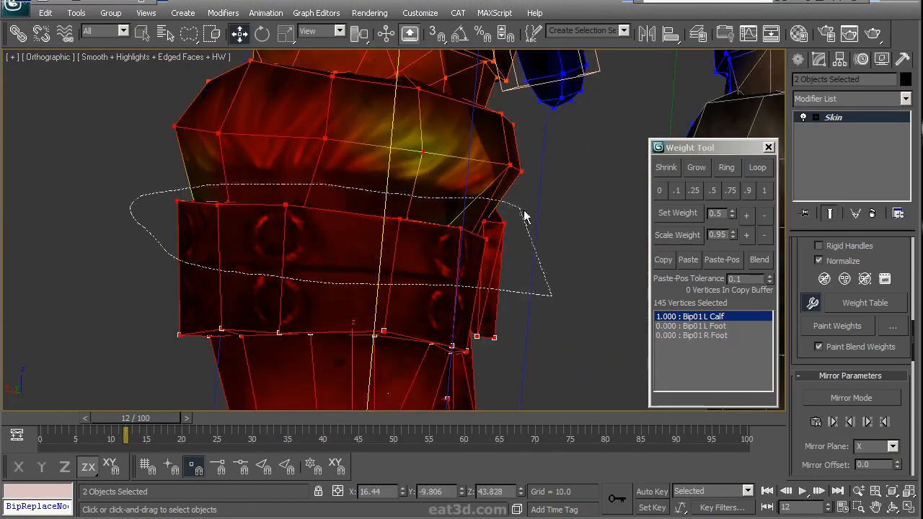
- Lasso-select the uppermost shin band and the spike below the knee and weight them fully to Bip01 L Calf
left_click_drag(507, 209, 507, 209)
mouse_move(423, 270)
middle_mouse_down("alt")
mouse_move(237, 258)
mouse_move(305, 262)
mouse_move(437, 340)
mouse_move(335, 250)
middle_mouse_up("alt")
scroll(237, 259, "up", 3)
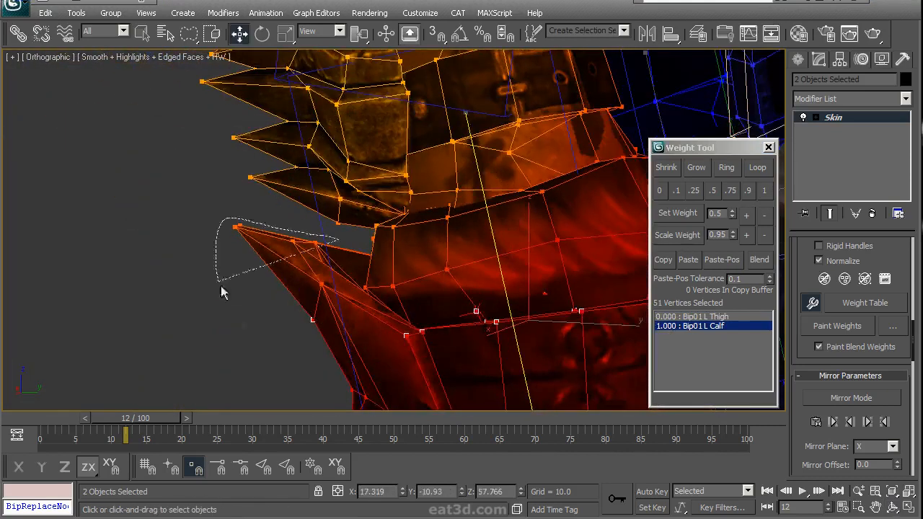
left_click_drag(348, 330, 339, 321)
mouse_move(339, 321)
middle_mouse_down("alt")
mouse_move(377, 262)
mouse_move(423, 261)
mouse_move(370, 247)
middle_mouse_up("alt")
- Select the vertex loops around the padded bulge below the left knee and weight them fully to Bip01 L Calf
left_click(460, 196)
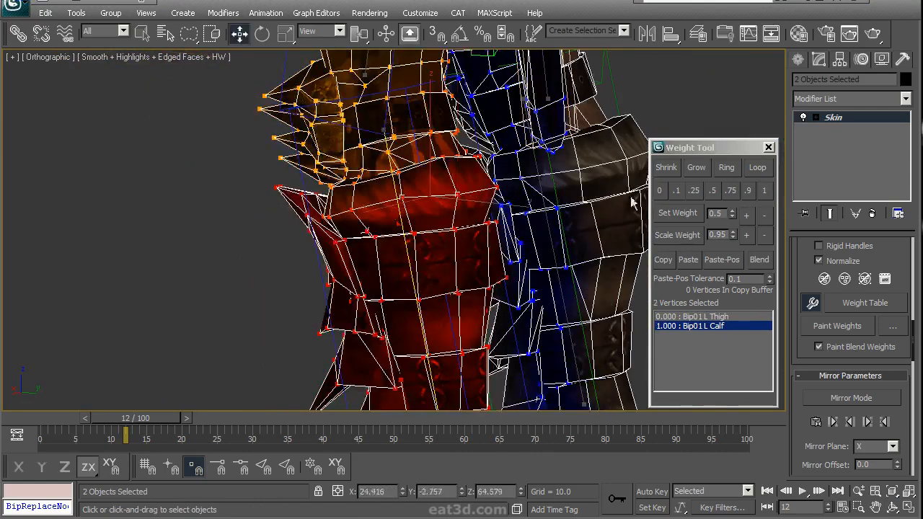
middle_click_drag(430, 245, 423, 258, "alt")
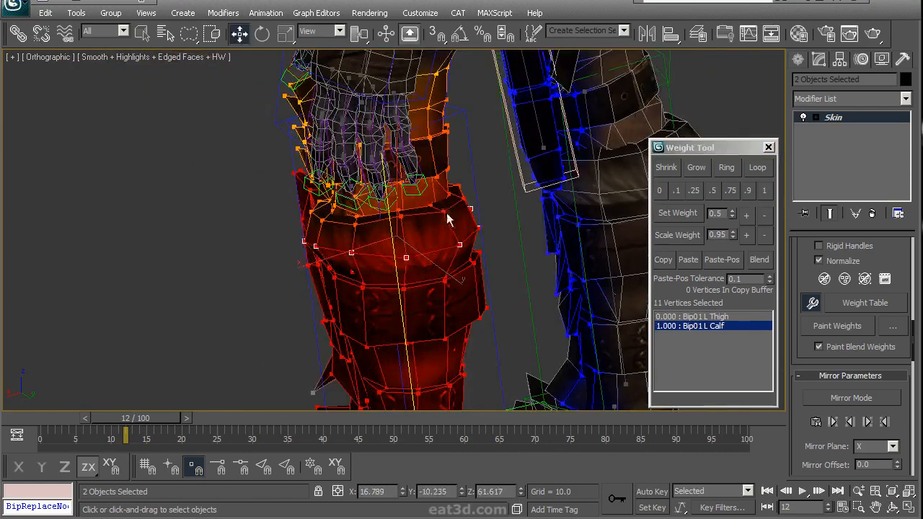
left_click(407, 220)
left_click(766, 190)
middle_click_drag(433, 231, 393, 217, "alt")
- Select the loop along the bulge's upper rim and a remaining hidden vertex, and weight both fully to Bip01 L Calf
left_click(391, 214)
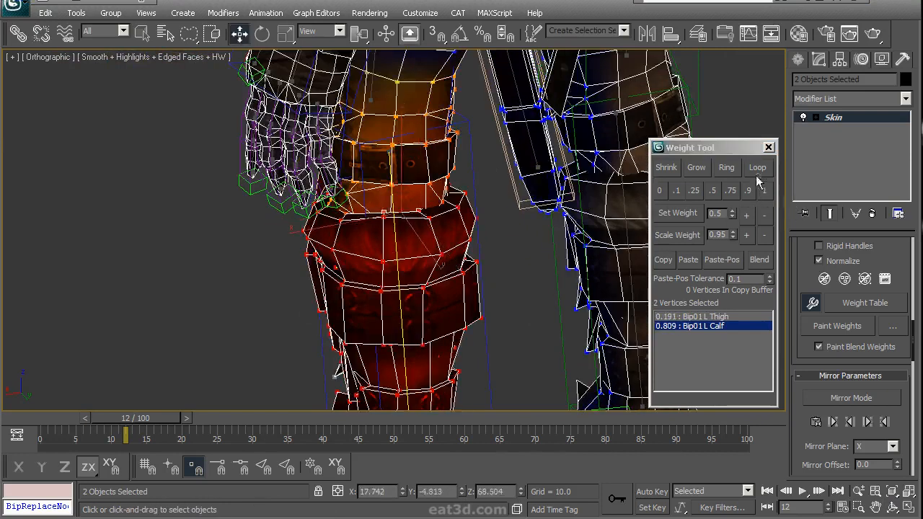
scroll(402, 233, "up", 5)
middle_click_drag(402, 233, 443, 237, "alt")
left_click(353, 221)
key("F3")
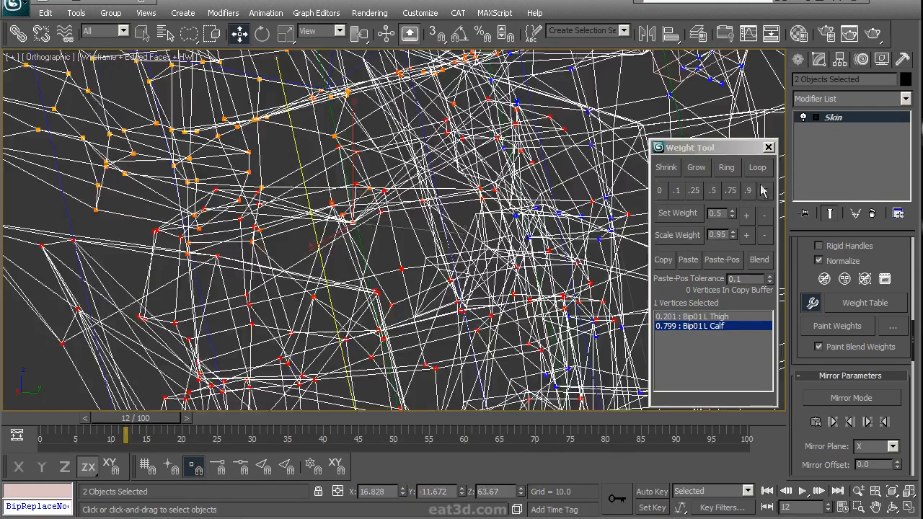
scroll(324, 231, "down", 5)
key("F3")
- Go back to frame 1 and inspect the deformation around the left knee
mouse_move(137, 420)
left_mouse_down()
mouse_move(354, 433)
mouse_move(94, 437)
mouse_move(90, 446)
mouse_move(47, 437)
left_mouse_up()
scroll(346, 238, "up", 5)
middle_click_drag(346, 238, 412, 249, "alt")
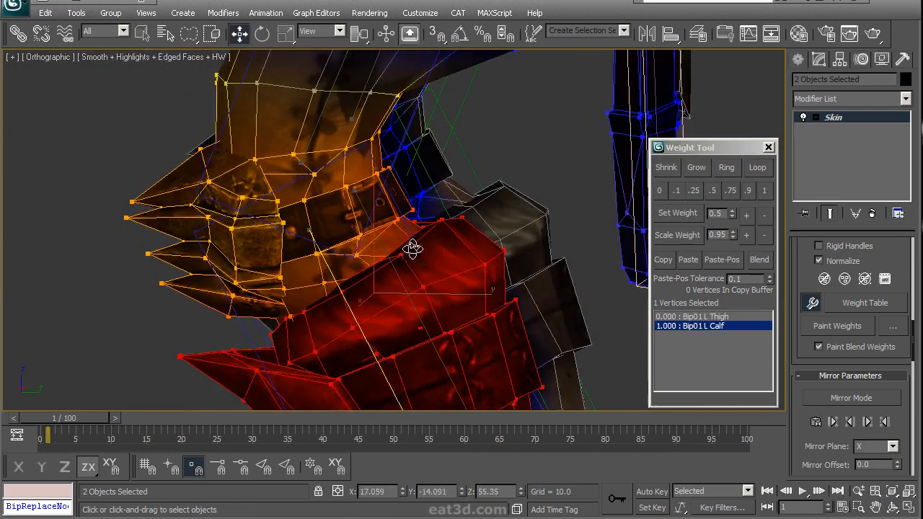
- Weight the low vertices between the left knee strap and padded bulge fully to Bip01 L Calf, then return to frame 0
left_click(355, 257)
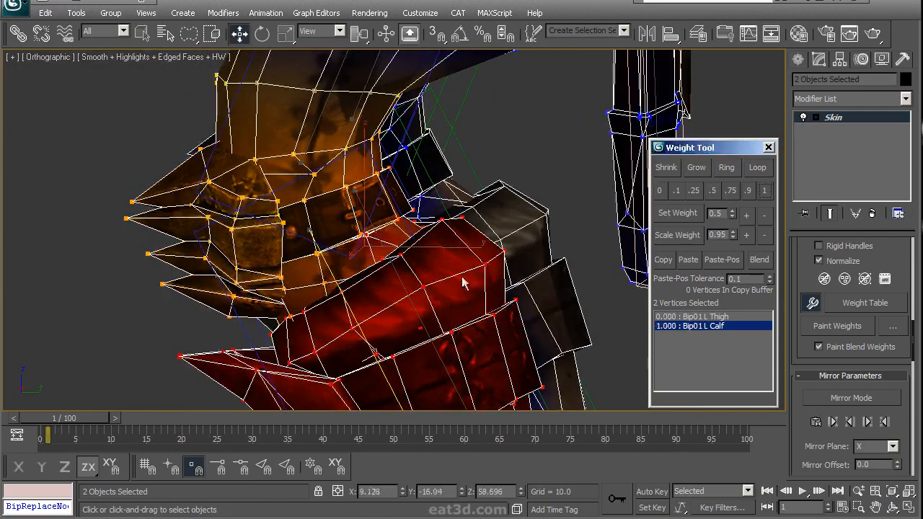
left_click(339, 290)
left_click(764, 192)
left_click_drag(92, 423, 78, 421)
middle_click_drag(339, 297, 389, 271)
- Enable whole-element selection, select the spiked left knee guard and weight it fully to Bip01 L Calf
left_click(367, 205)
middle_click_drag(453, 217, 382, 250)
scroll(411, 236, "down", 5)
left_click_drag(805, 249, 804, 353)
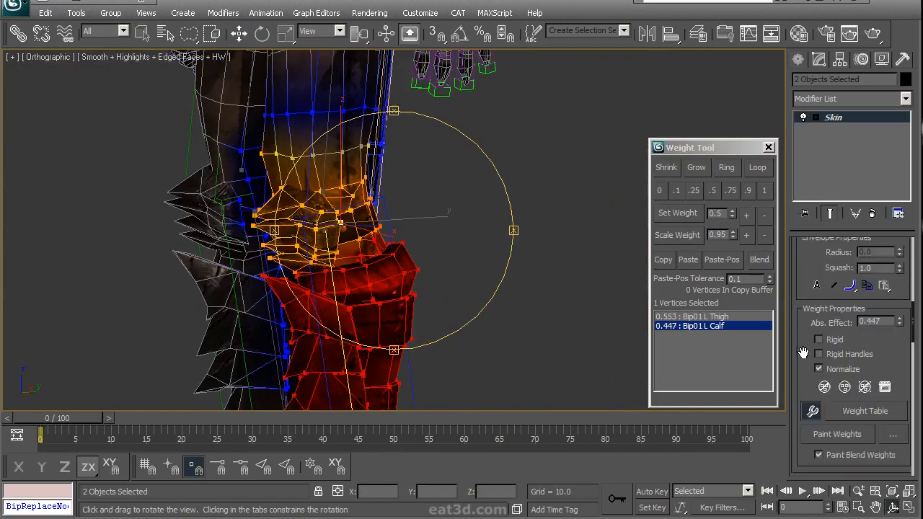
left_click_drag(807, 268, 809, 384)
left_click_drag(811, 340, 812, 447)
left_click_drag(811, 259, 813, 362)
middle_click_drag(358, 244, 412, 250, "alt")
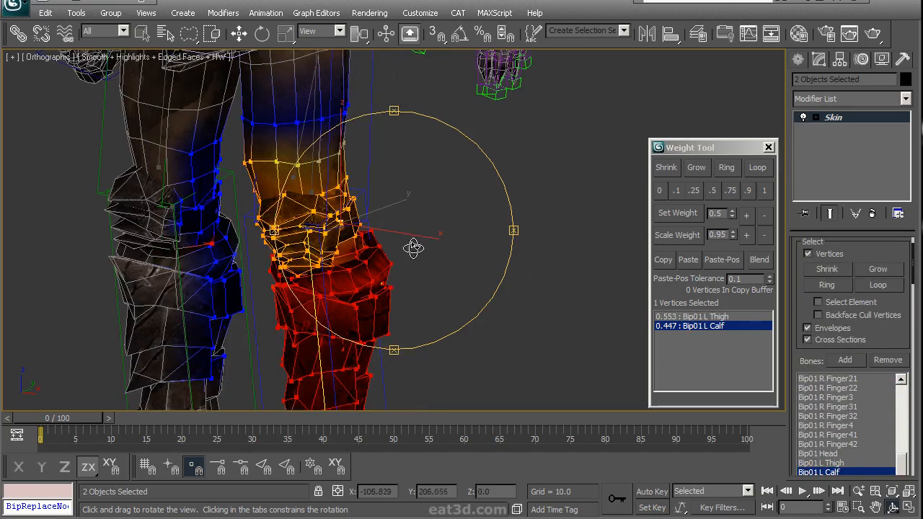
middle_click_drag(429, 248, 397, 242, "alt")
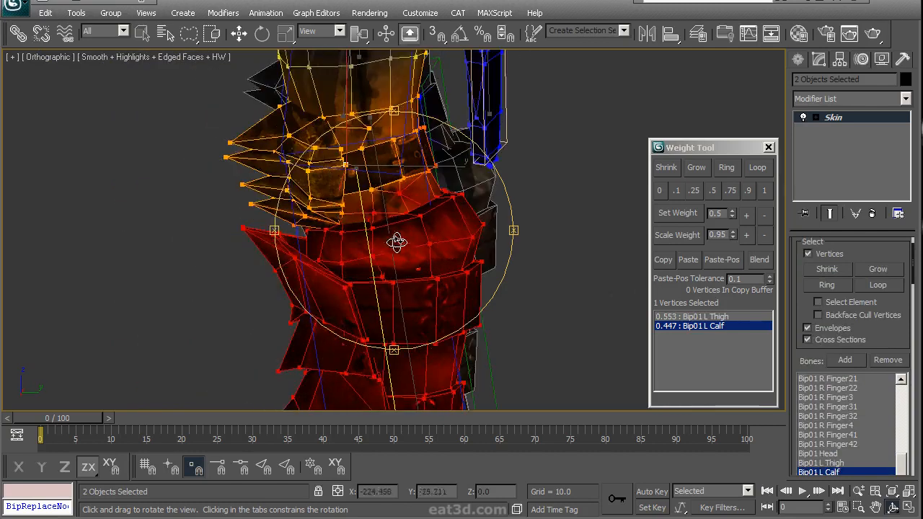
left_click(823, 303)
middle_click_drag(291, 199, 238, 210, "alt")
mouse_move(227, 193)
left_mouse_down()
mouse_move(238, 269)
mouse_move(252, 214)
mouse_move(231, 195)
left_mouse_up()
middle_click_drag(278, 232, 237, 148, "alt")
left_click(766, 190)
- Select the front vertices on the inner lower rim of the left knee strap and weight them fully to Bip01 L Thigh
scroll(347, 179, "up", 5)
left_click(216, 155)
scroll(308, 166, "up", 3)
left_click(109, 184)
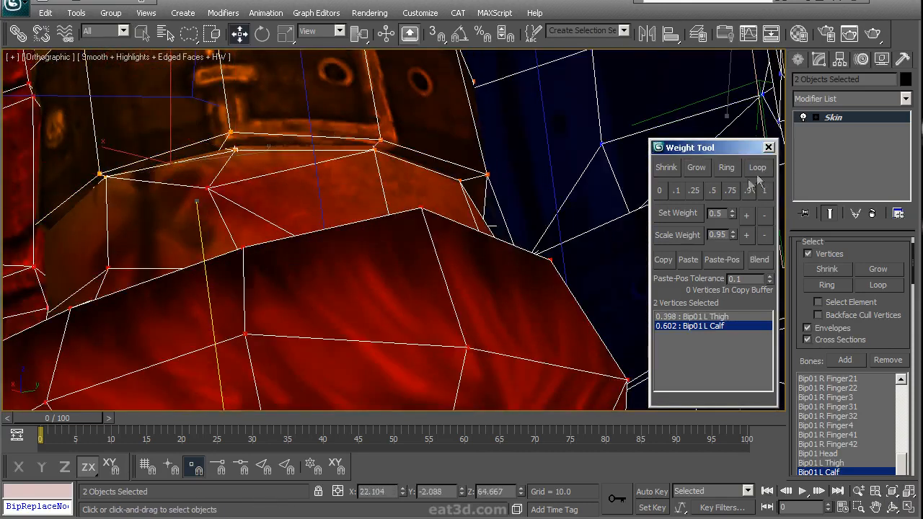
left_click(719, 318)
left_click(766, 190)
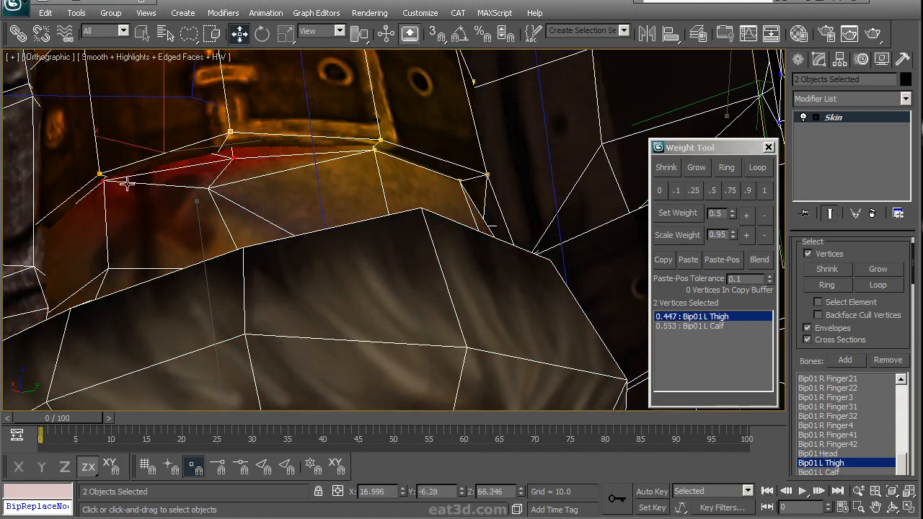
left_click(765, 191)
- Select the remaining lower-rim vertices around the left knee strap, including hidden ones, and weight them fully to Bip01 L Thigh
middle_click_drag(257, 200, 261, 154, "alt")
left_click(185, 136)
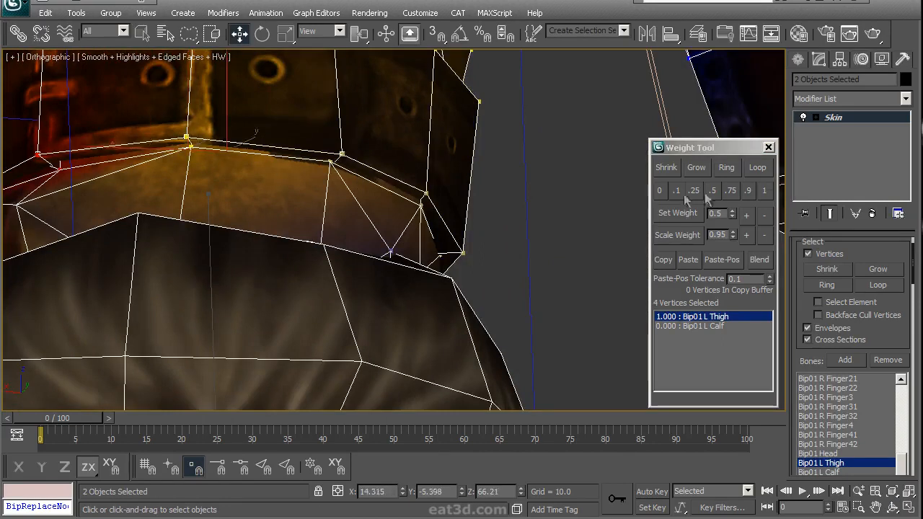
left_click(765, 191)
middle_click_drag(420, 206, 335, 165, "alt")
key("F3")
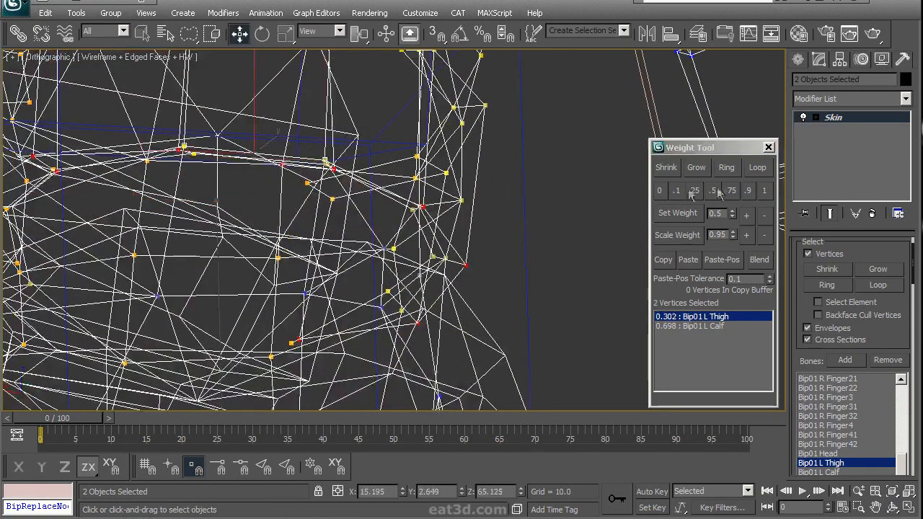
left_click(763, 192)
mouse_move(312, 209)
middle_mouse_down("alt")
mouse_move(340, 221)
mouse_move(398, 220)
mouse_move(367, 223)
mouse_move(265, 370)
middle_mouse_up("alt")
key("F3")
- Go to frame 7 and weight the leg vertices in the gap between the knee strap and padded bulge fully to Bip01 L Calf
left_click_drag(90, 426, 137, 427)
middle_click_drag(254, 319, 437, 295, "alt")
scroll(259, 338, "up", 5)
left_click(427, 241)
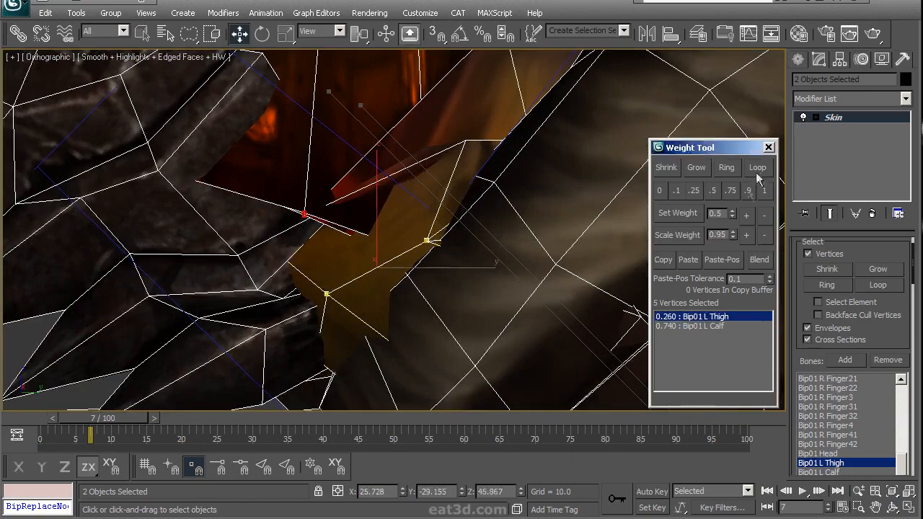
left_click(692, 326)
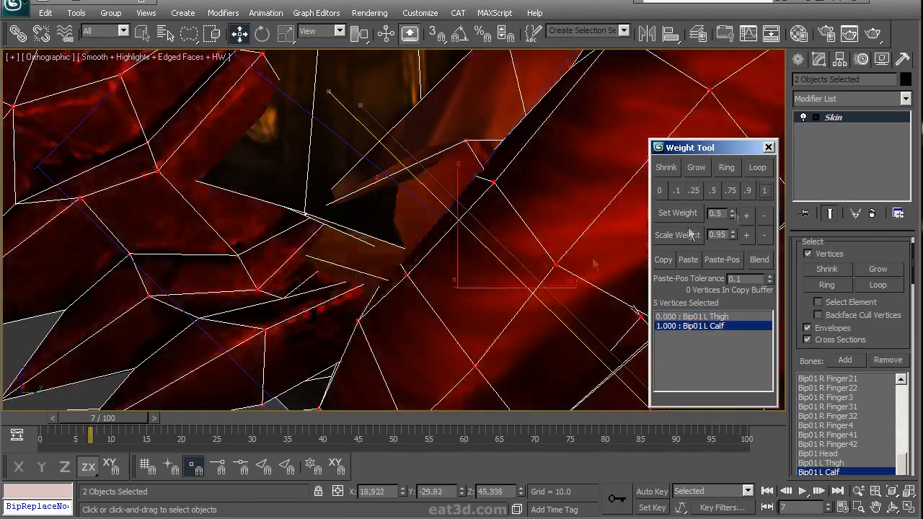
scroll(431, 229, "down", 3)
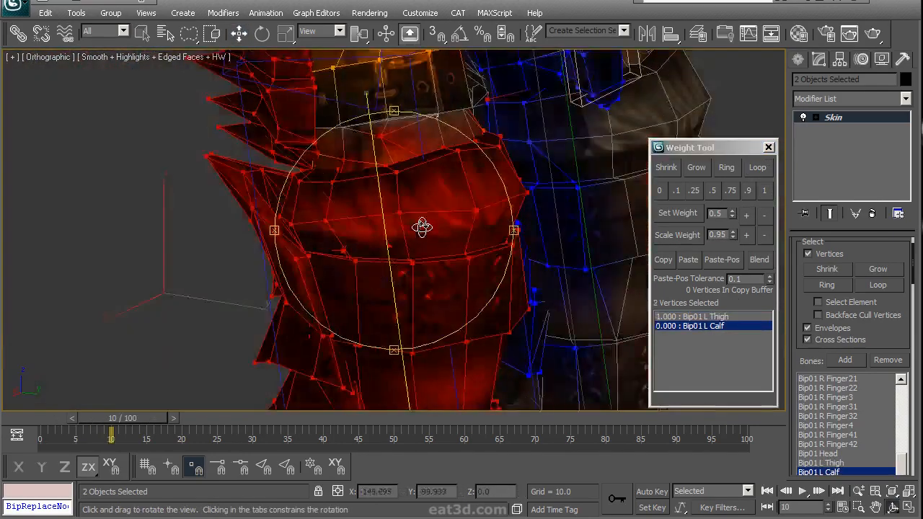
- At frame 10, select the hidden partly weighted vertices below the left knee in wireframe and weight them fully to Bip01 L Calf
key("F3")
left_click_drag(453, 210, 432, 229)
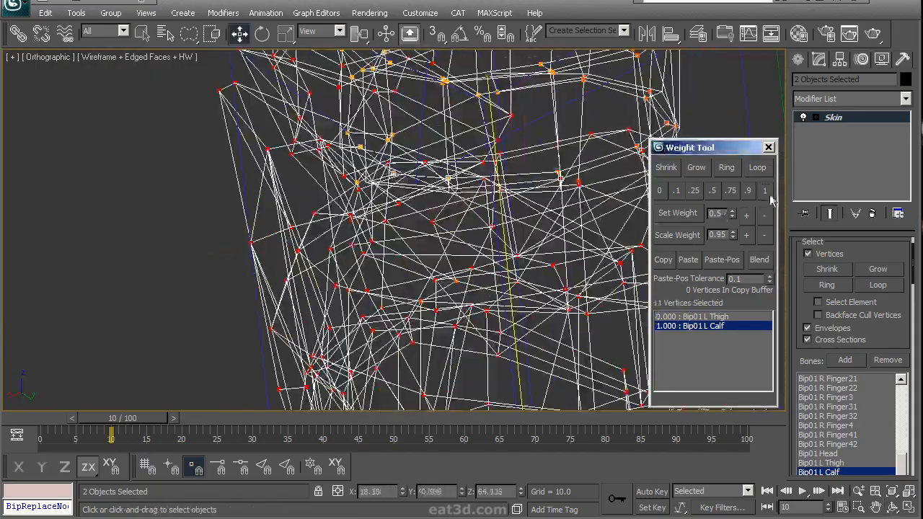
scroll(462, 209, "down", 2)
middle_click_drag(447, 188, 437, 221, "alt")
scroll(433, 177, "up", 3)
left_click(523, 134)
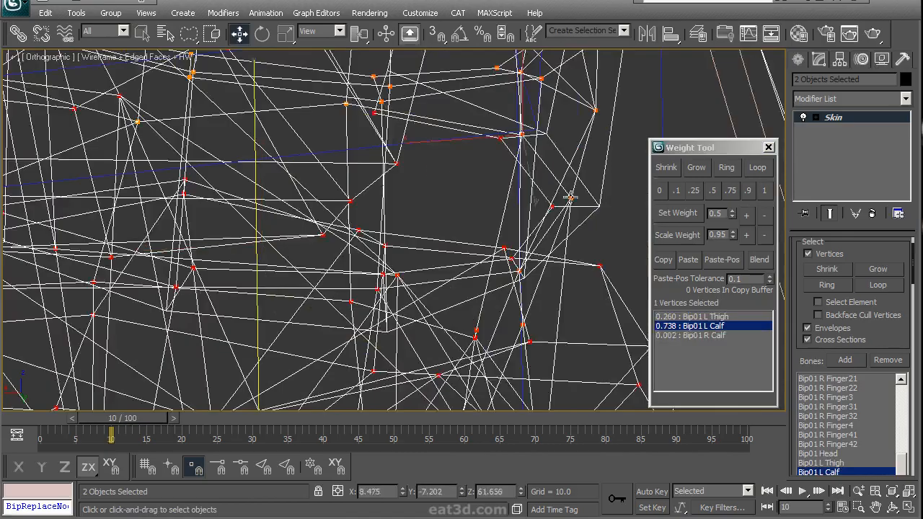
middle_click_drag(479, 203, 427, 207, "alt")
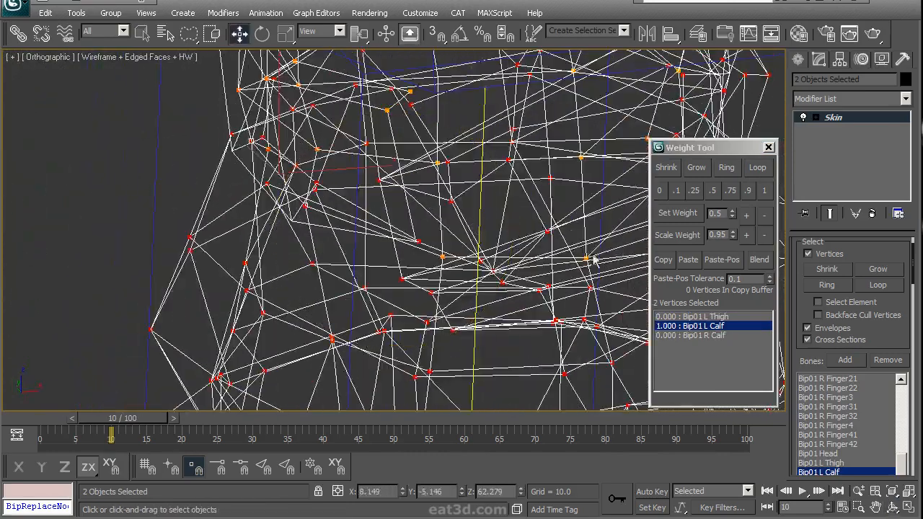
left_click(766, 193)
- At frame 7 in shaded view, select the stray stretched vertices at the left knee and weight them fully to Bip01 L Calf
scroll(350, 206, "down", 4)
middle_click_drag(350, 207, 195, 224, "alt")
key("F3")
left_click_drag(134, 419, 120, 420)
scroll(433, 223, "up", 5)
middle_click_drag(446, 220, 417, 229, "alt")
left_click(218, 245)
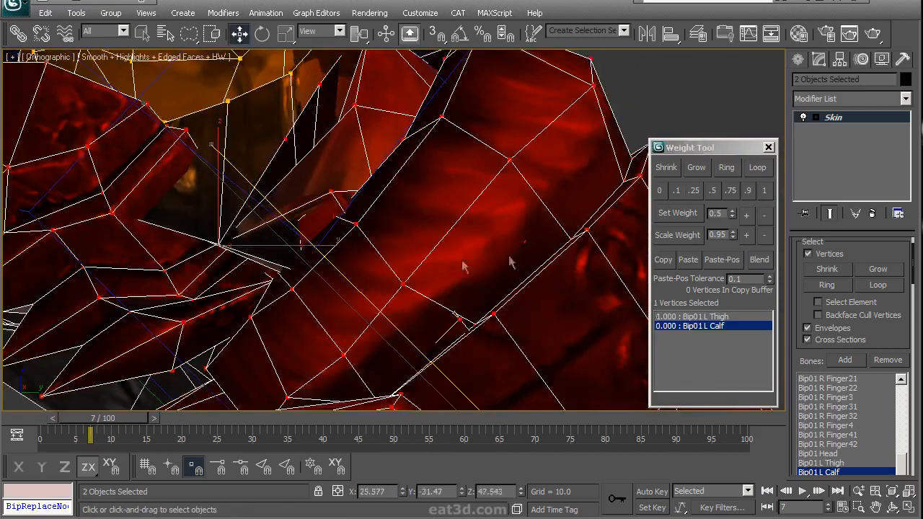
middle_click_drag(411, 176, 416, 228)
middle_click_drag(415, 228, 423, 229, "alt")
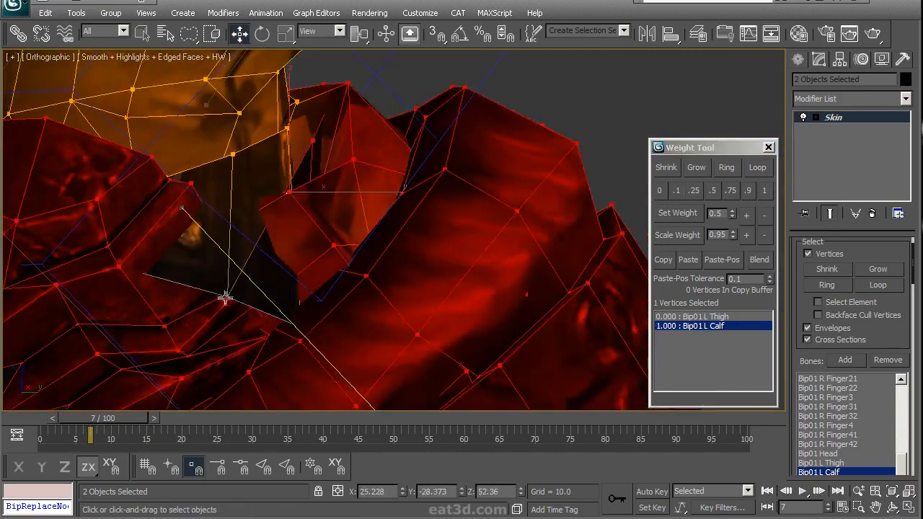
left_click(227, 297)
scroll(347, 232, "down", 3)
middle_click_drag(347, 232, 139, 70, "alt")
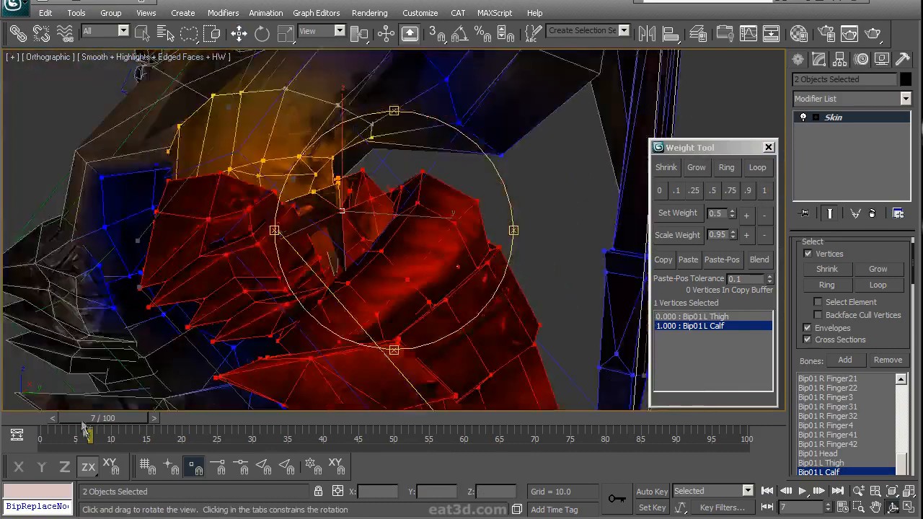
- Return to frame 0, loop-select the upper edge of the left knee strap and weight it fully to Bip01 L Thigh
left_click_drag(103, 418, 58, 419)
scroll(412, 274, "down", 3)
middle_click_drag(432, 270, 312, 308, "alt")
middle_click_drag(526, 201, 435, 267)
scroll(418, 244, "up", 3)
scroll(435, 268, "up", 3)
left_click(453, 237)
left_click(347, 254, "ctrl")
scroll(390, 267, "up", 3)
middle_click_drag(459, 233, 404, 250, "alt")
left_click(758, 167)
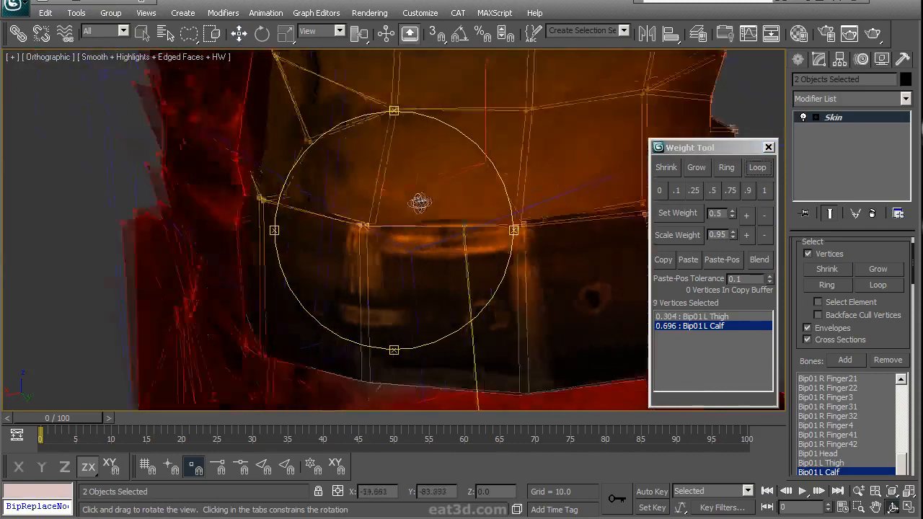
left_click(750, 317)
mouse_move(466, 264)
left_mouse_down()
mouse_move(409, 252)
mouse_move(454, 248)
mouse_move(423, 236)
left_mouse_up()
key("F3")
key("w")
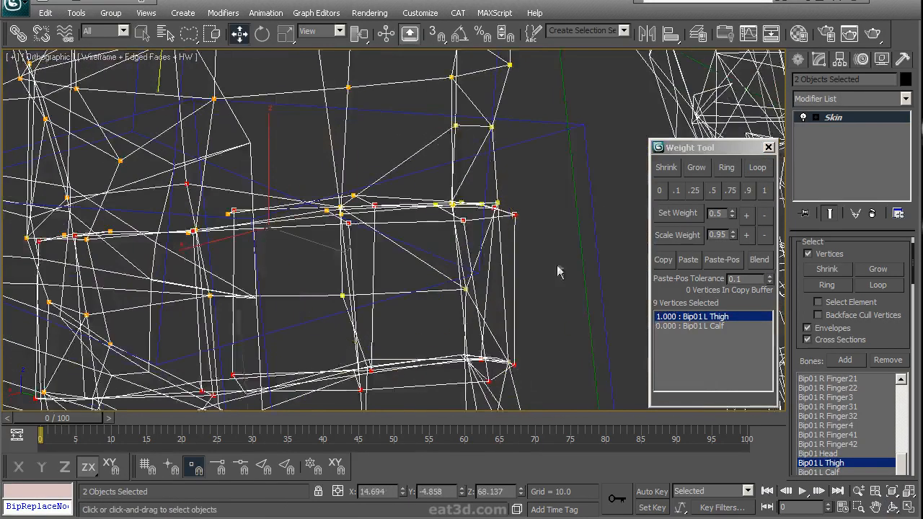
middle_click_drag(519, 249, 577, 244)
left_click(763, 191)
- Leave Skin editing, select the Armor object alone and enter the Element level of its Editable Poly
middle_click_drag(505, 214, 284, 191, "alt")
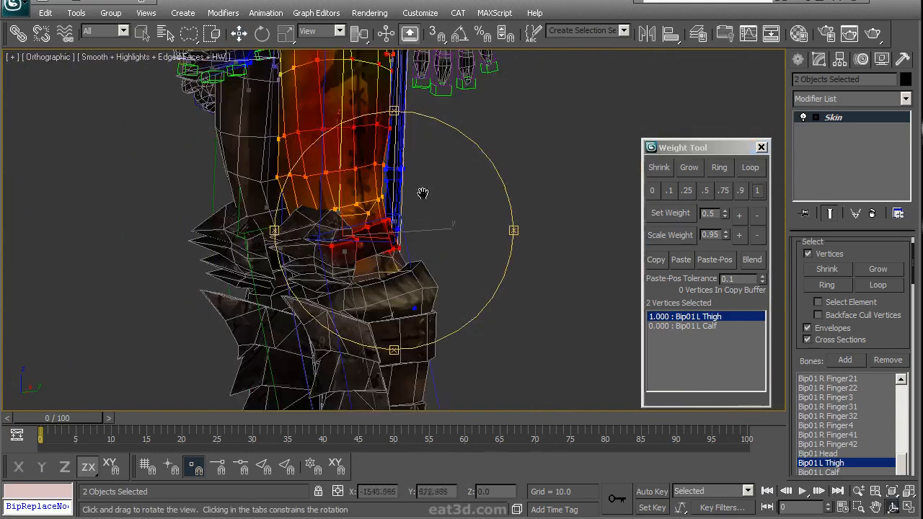
middle_click_drag(423, 193, 559, 187, "alt")
left_click(843, 119)
middle_click_drag(447, 234, 431, 218, "alt")
key("w")
left_click(430, 220)
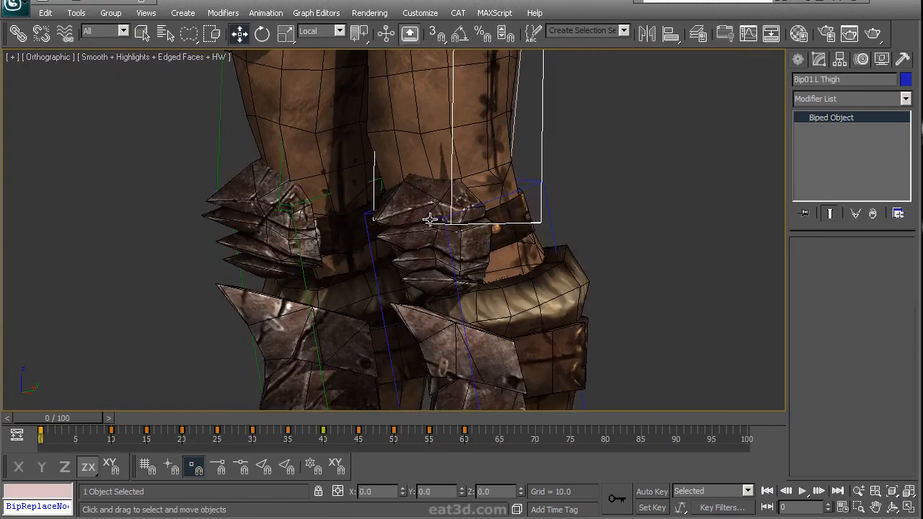
left_click(405, 248)
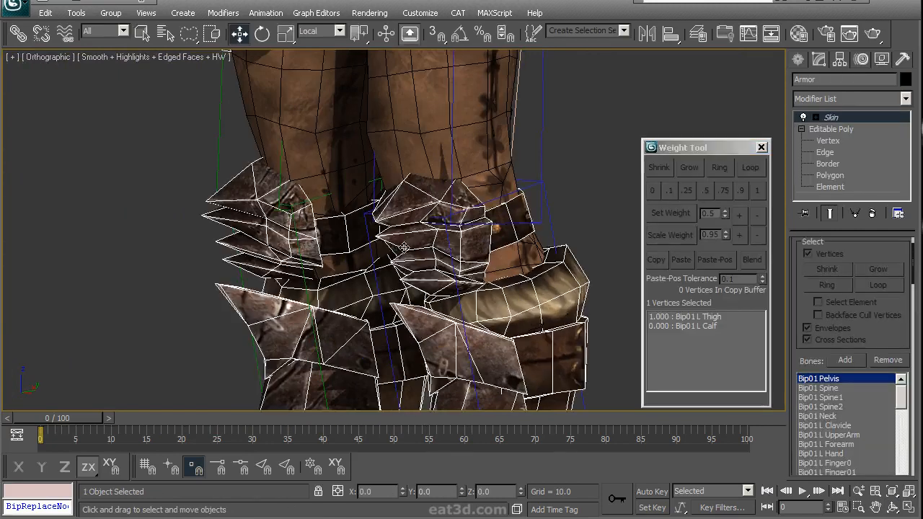
left_click(836, 187)
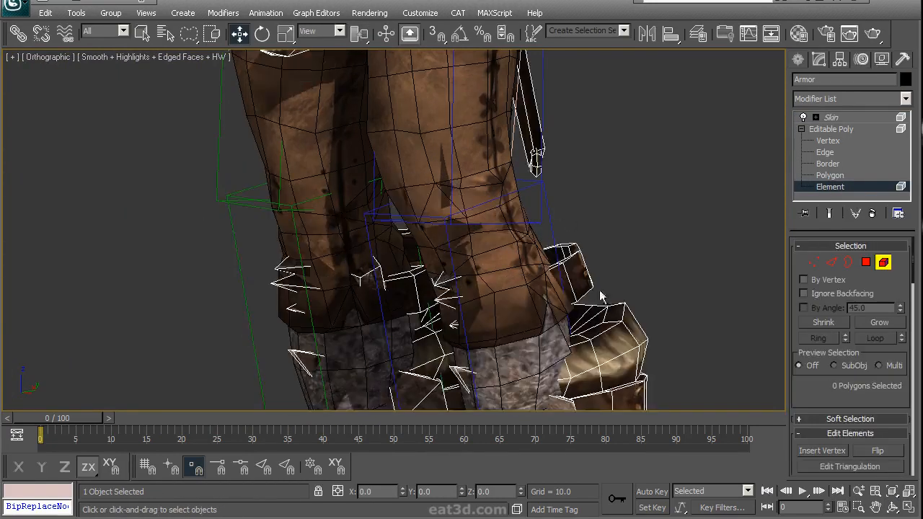
- Select the left knee guard element of the armour and hide it
middle_click_drag(602, 308, 473, 176, "alt")
middle_click_drag(346, 95, 764, 332, "alt")
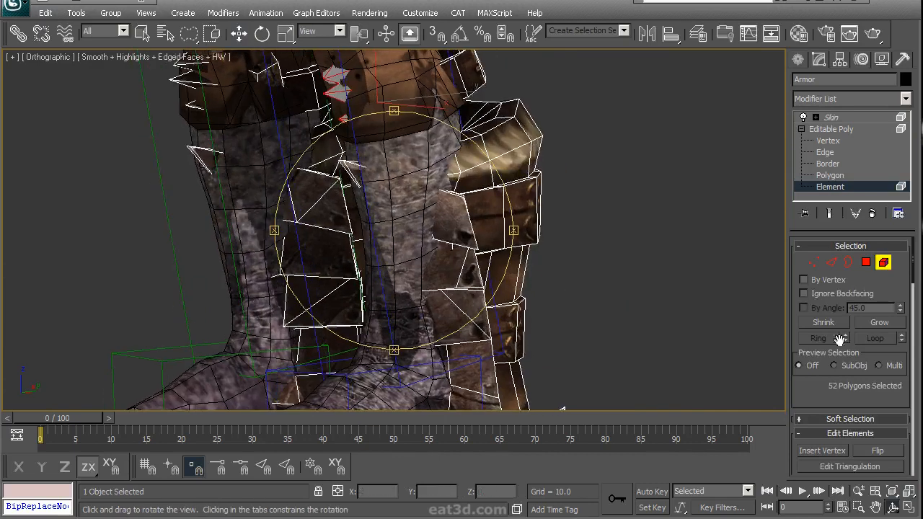
scroll(828, 392, "down", 5)
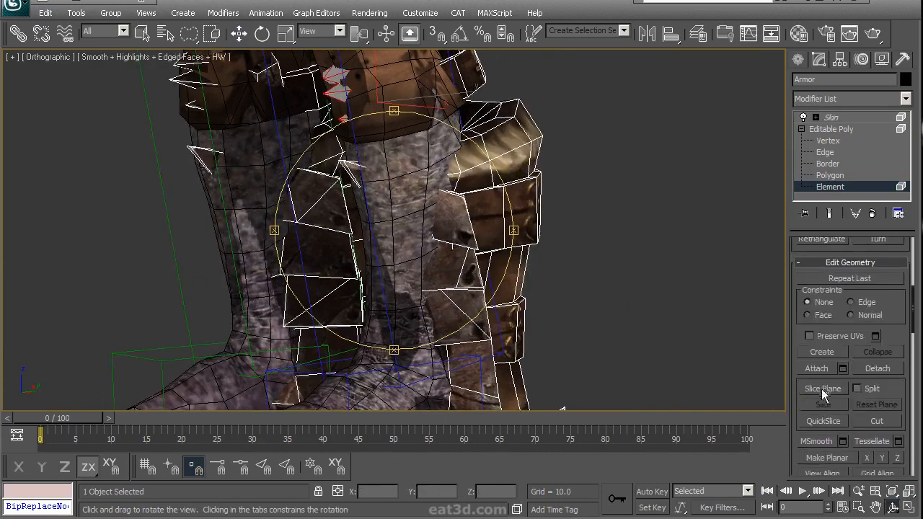
scroll(797, 399, "down", 5)
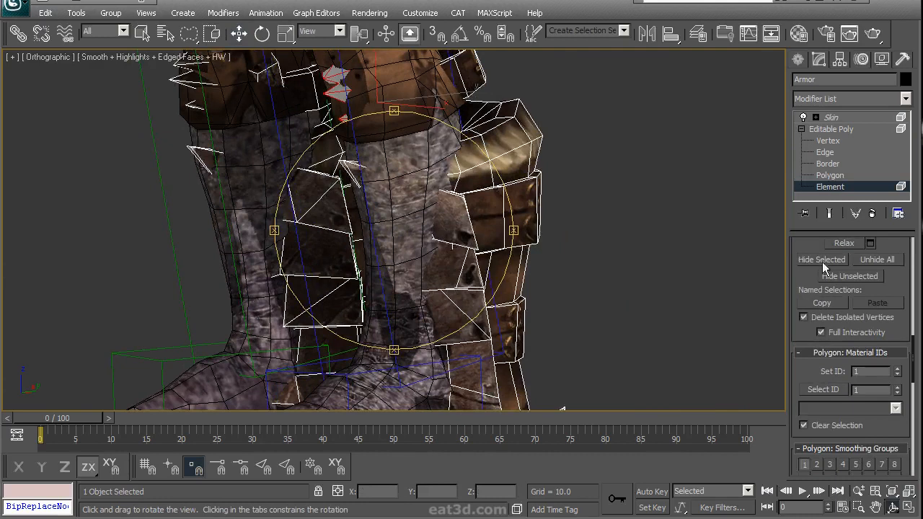
middle_click_drag(586, 288, 395, 241, "alt")
middle_click_drag(585, 287, 488, 245)
- Return to the armour's Skin modifier, add the body mesh to the selection and resume Skin vertex editing on both
left_click(858, 187)
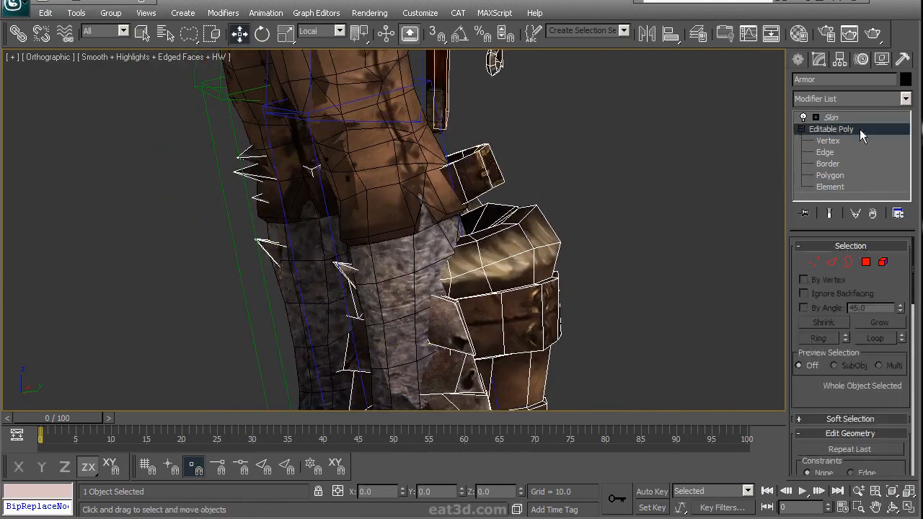
left_click(831, 117)
middle_click_drag(458, 245, 430, 197, "alt")
left_click(430, 197, "ctrl")
left_click(839, 121)
left_click(840, 121)
middle_click_drag(501, 234, 440, 244, "alt")
left_click(836, 120)
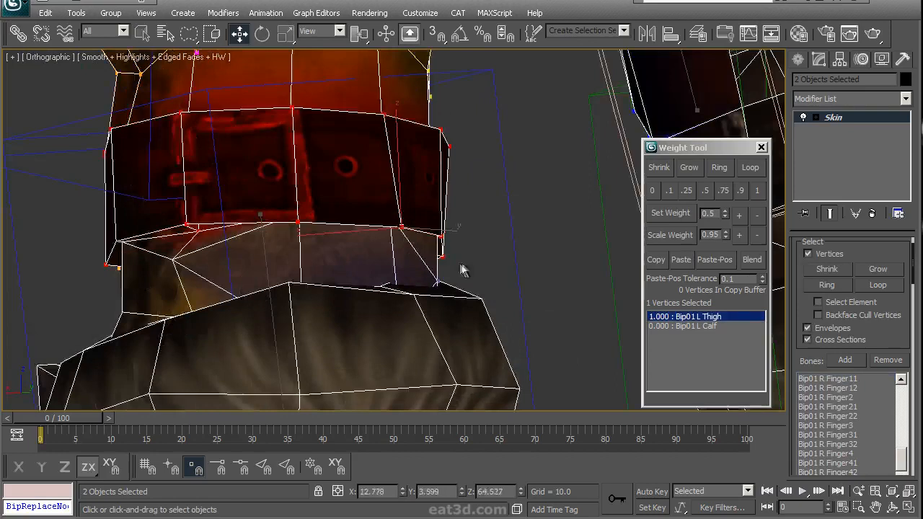
- Select all left knee strap vertices, weight them fully to Bip01 L Calf, then raise their Bip01 L Thigh weight in small increments
key("F3")
middle_click_drag(440, 252, 498, 231, "alt")
key("w")
middle_click_drag(364, 249, 403, 231, "alt")
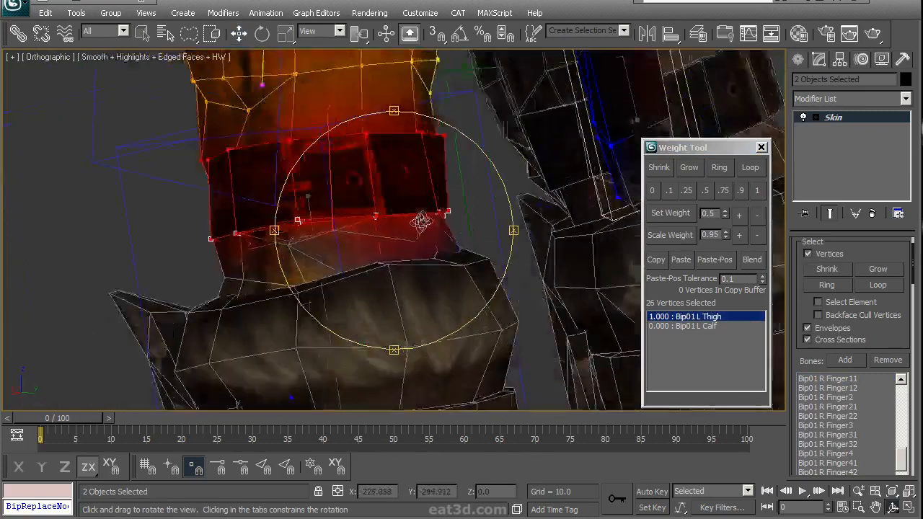
middle_click_drag(420, 222, 503, 215, "alt")
key("F3")
left_click(722, 326)
left_click(757, 190)
left_click(728, 316)
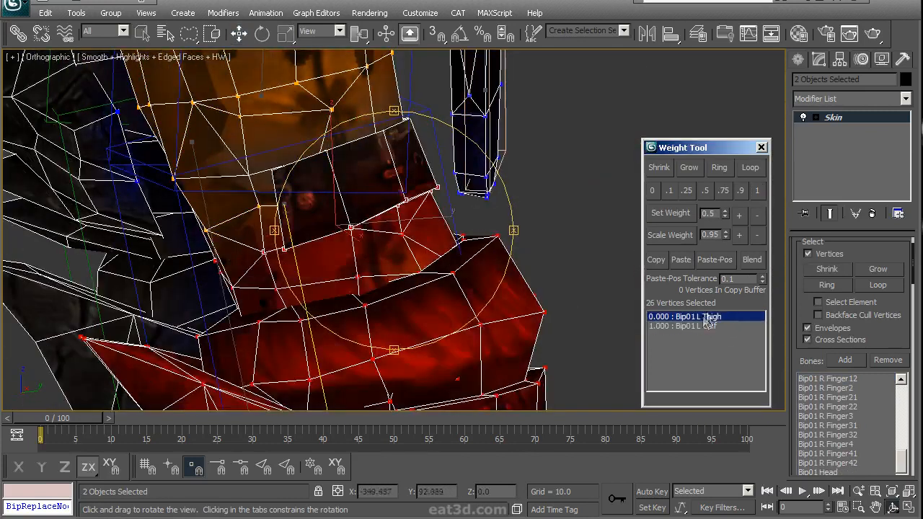
left_click(740, 215)
left_click(740, 215)
left_click(740, 215)
- Lasso the leg's vertex loop behind the knee strap in wireframe and set its Bip01 L Calf weight to 0.5
middle_click_drag(383, 220, 371, 204, "alt")
key("F3")
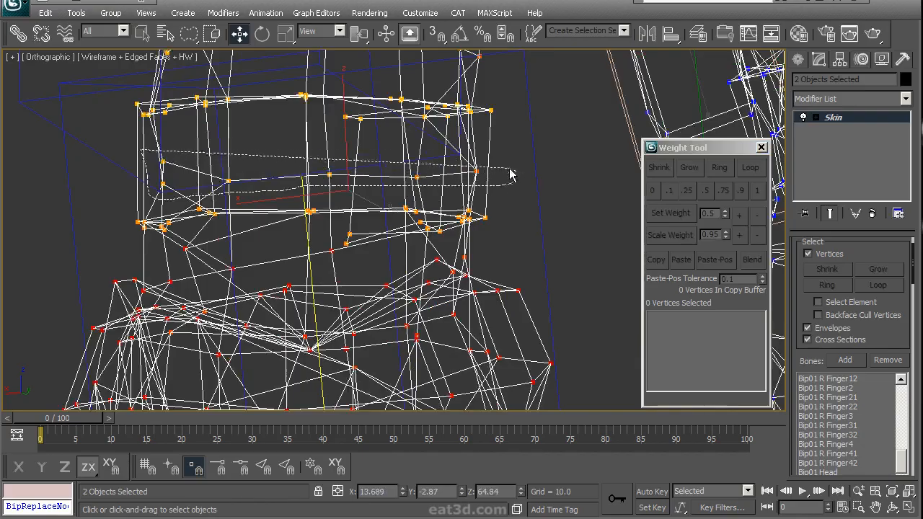
left_click_drag(170, 154, 171, 156)
key("ctrl+r")
mouse_move(347, 202)
left_mouse_down()
mouse_move(427, 220)
mouse_move(639, 214)
mouse_move(515, 217)
left_mouse_up()
left_click_drag(507, 255, 446, 257)
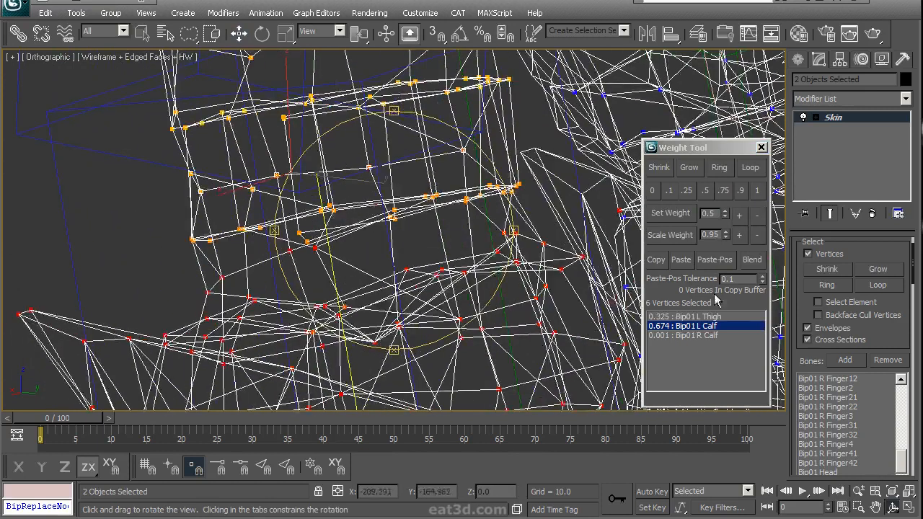
left_click_drag(427, 205, 311, 215)
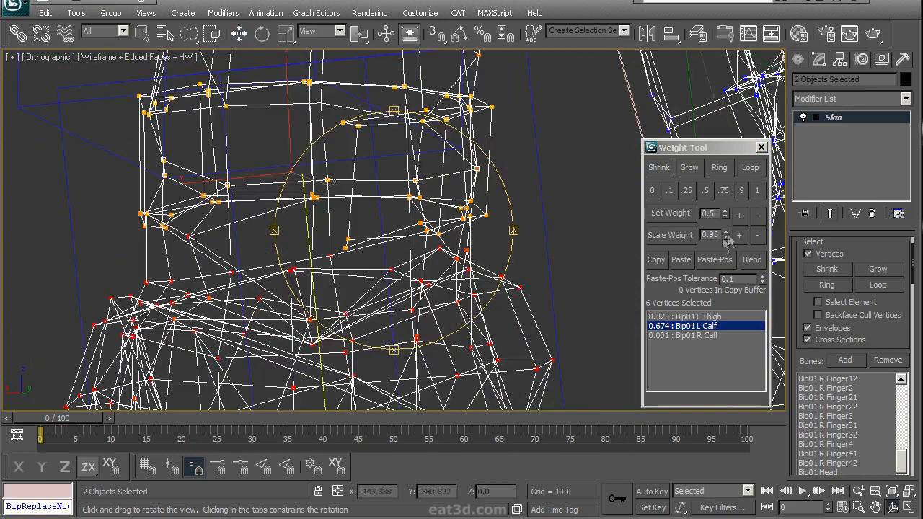
left_click(705, 196)
- Scrub the test animation forward and back to frame 0 to examine how the left knee and strap bend
mouse_move(328, 213)
left_mouse_down()
mouse_move(517, 221)
mouse_move(443, 221)
mouse_move(511, 220)
mouse_move(417, 234)
mouse_move(322, 284)
left_mouse_up()
key("F3")
left_click_drag(81, 421, 109, 421)
mouse_move(324, 252)
left_mouse_down()
mouse_move(408, 254)
mouse_move(416, 225)
mouse_move(473, 206)
mouse_move(354, 243)
mouse_move(279, 285)
mouse_move(420, 268)
mouse_move(232, 452)
left_mouse_up()
left_click(407, 373)
middle_click_drag(406, 372, 258, 398, "alt")
left_click_drag(114, 421, 63, 421)
- Select the leg's vertex loop just above the knee strap in wireframe and weight it fully to Bip01 L Thigh
middle_click_drag(78, 394, 428, 270, "alt")
middle_click_drag(429, 216, 453, 252)
right_click(452, 253)
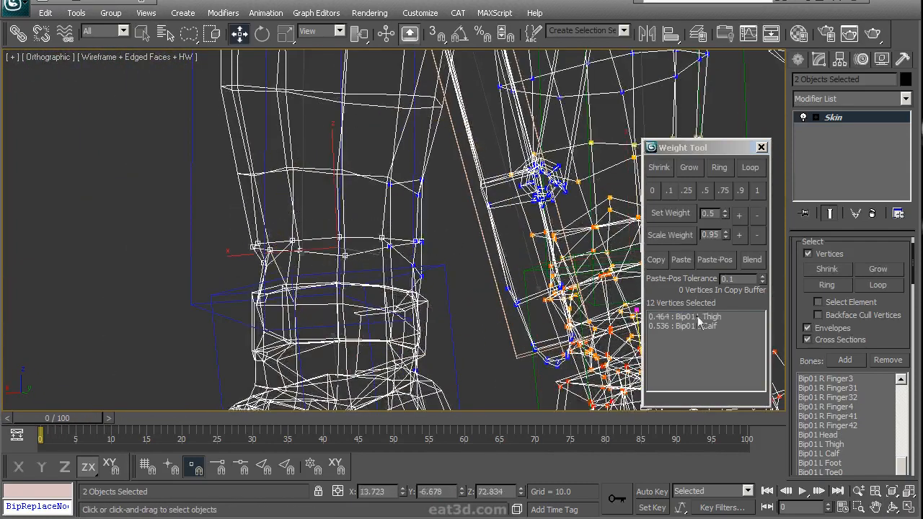
left_click(697, 317)
left_click(756, 190)
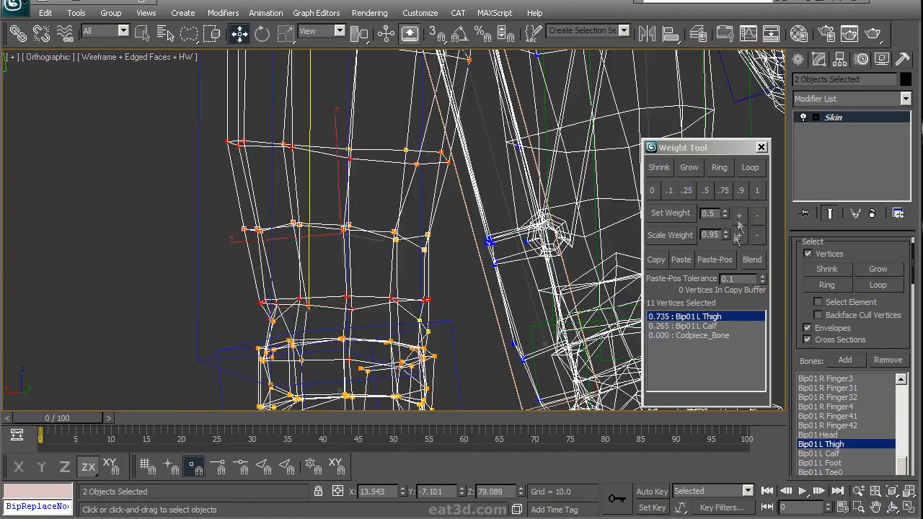
- Select the thigh vertex rows directly above the left knee strap in wireframe and weight them fully to Bip01 L Thigh
middle_click_drag(366, 321, 271, 183)
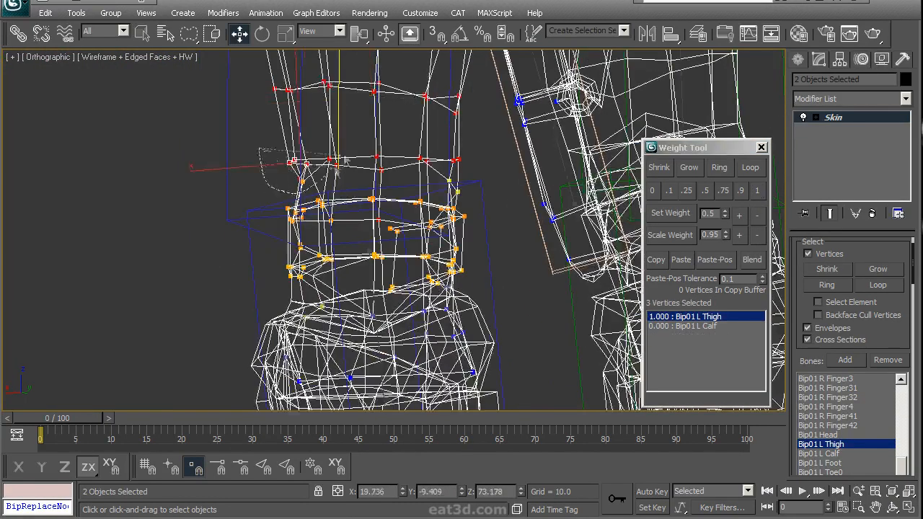
scroll(421, 255, "up", 5)
middle_click_drag(415, 255, 318, 255, "alt")
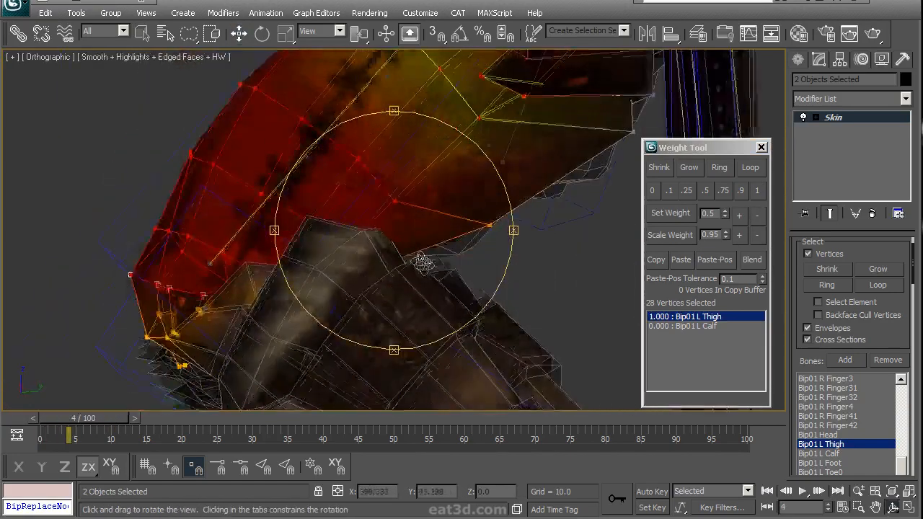
- Check the bend at frame 5, select the vertex loop around the lower left thigh, and weight it fully to Bip01 L Thigh
scroll(419, 260, "down", 3)
middle_click_drag(426, 286, 530, 286, "alt")
left_click_drag(92, 419, 98, 420)
middle_click_drag(274, 249, 358, 173, "alt")
left_click(329, 158)
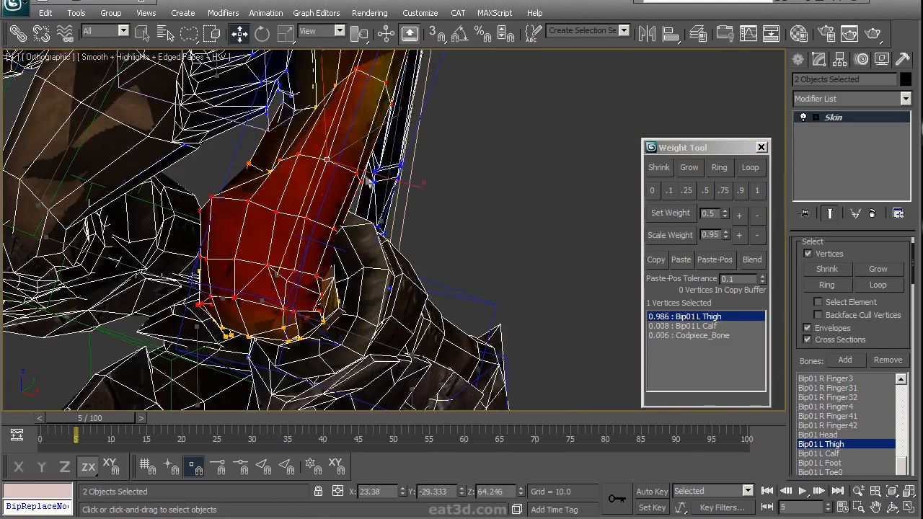
key("Home")
middle_click_drag(293, 267, 256, 268, "alt")
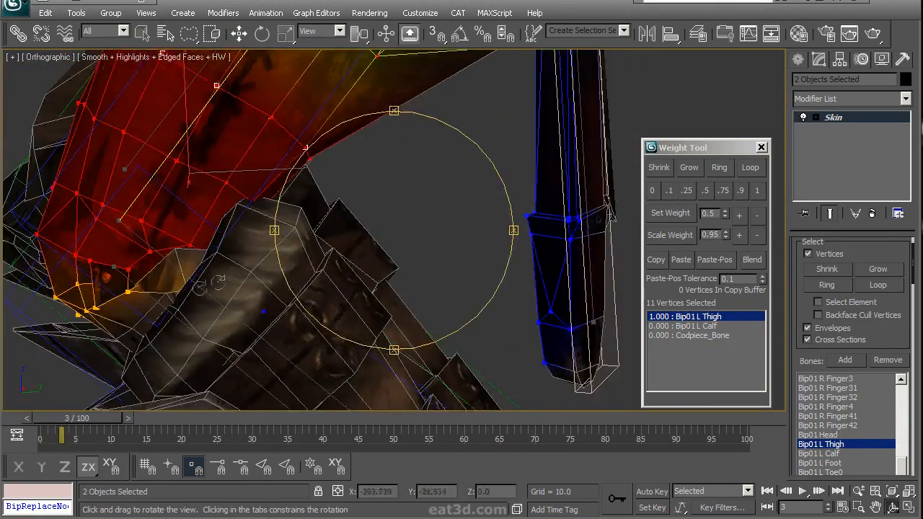
- Select the leg vertex just below the knee strap and raise its Bip01 L Thigh weight to 0.2 in small increments
left_click_drag(85, 429, 72, 428)
middle_click_drag(346, 238, 362, 220, "alt")
mouse_move(307, 190)
middle_mouse_down("alt")
mouse_move(325, 216)
mouse_move(311, 200)
middle_mouse_up("alt")
left_click(329, 226)
left_click(247, 195)
middle_click_drag(246, 195, 455, 191, "alt")
left_click(714, 317)
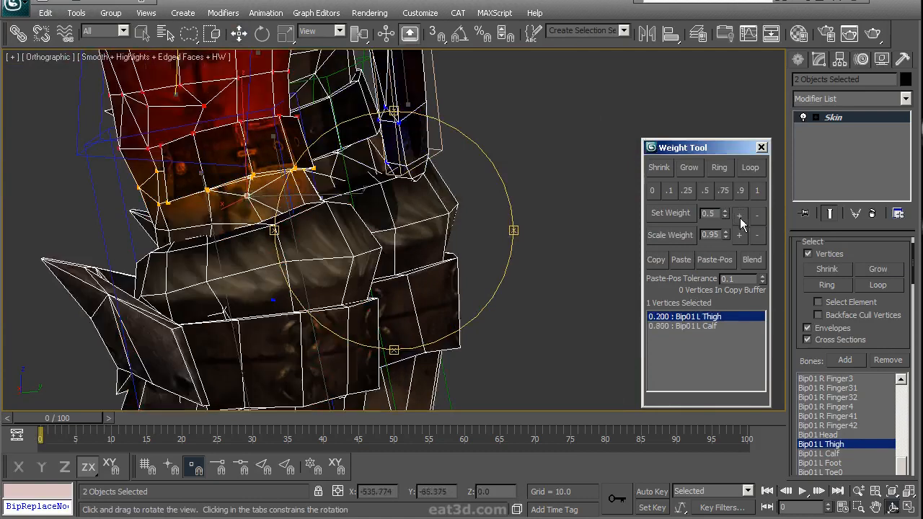
left_click_drag(78, 422, 45, 423)
- Select the leg vertex below the back of the knee strap and set its Bip01 L Thigh weight to 0
middle_click_drag(311, 245, 402, 292, "alt")
middle_click_drag(443, 265, 466, 264)
left_click(425, 223)
scroll(466, 264, "up", 2)
left_click(652, 191)
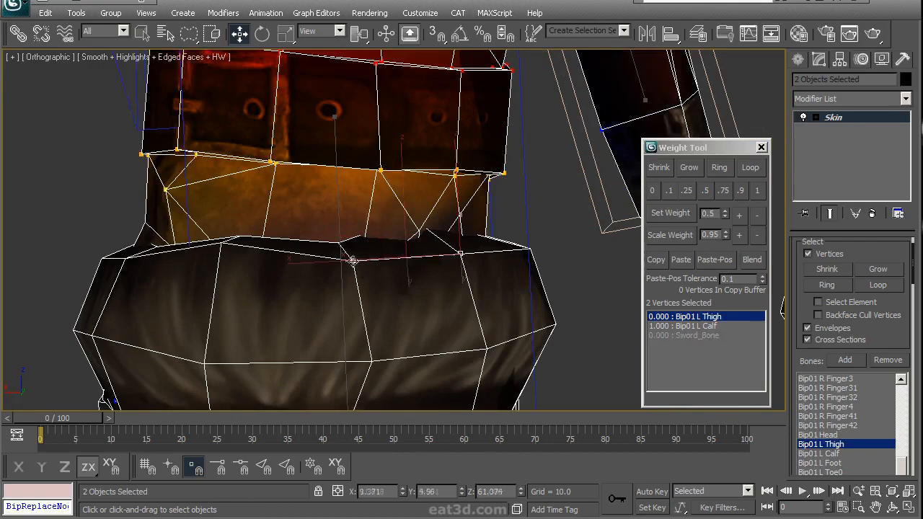
- Select four rim vertices of the calf cuff behind the left knee and scrub the test animation to check their fold
middle_click_drag(125, 258, 229, 390, "alt")
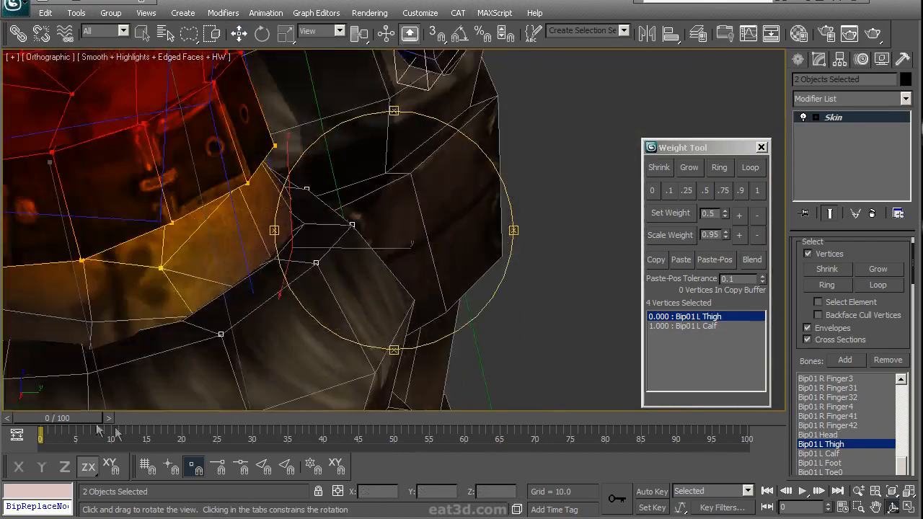
left_click_drag(75, 418, 101, 418)
scroll(404, 249, "down", 3)
middle_click_drag(404, 250, 438, 275, "alt")
left_click_drag(109, 420, 87, 424)
mouse_move(418, 267)
middle_mouse_down("alt")
mouse_move(458, 201)
mouse_move(422, 276)
middle_mouse_up("alt")
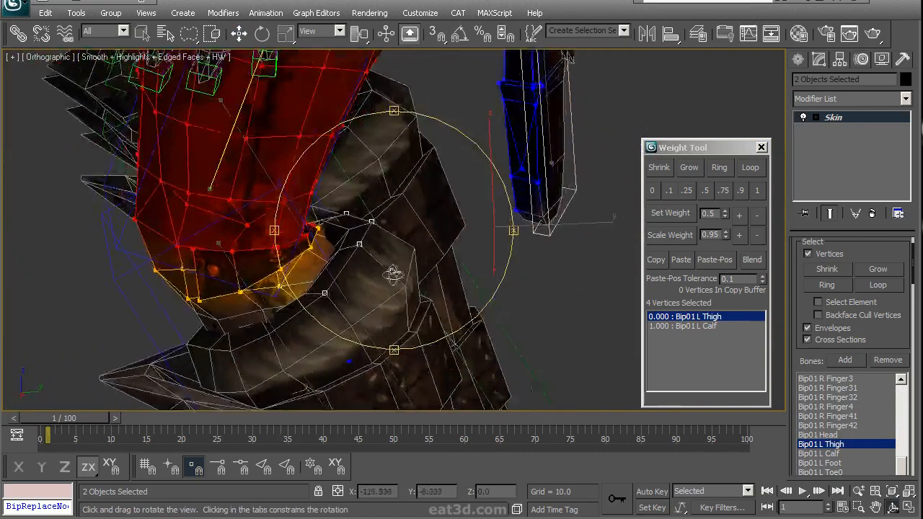
- Add the neighbouring back vertices of the calf cuff to the selection and set their Bip01 L Thigh weight to 0.1
scroll(410, 274, "up", 4)
left_click(301, 231, "ctrl")
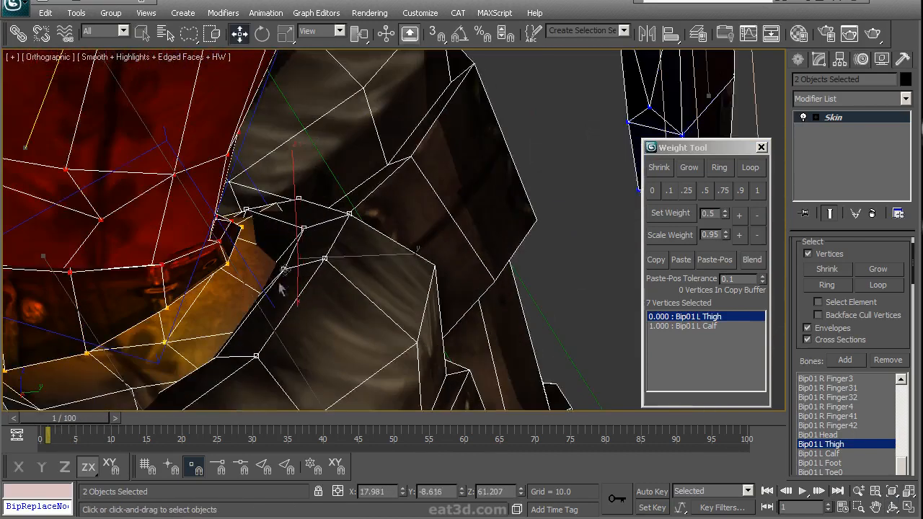
left_click(217, 357, "ctrl")
middle_click_drag(339, 390, 344, 287)
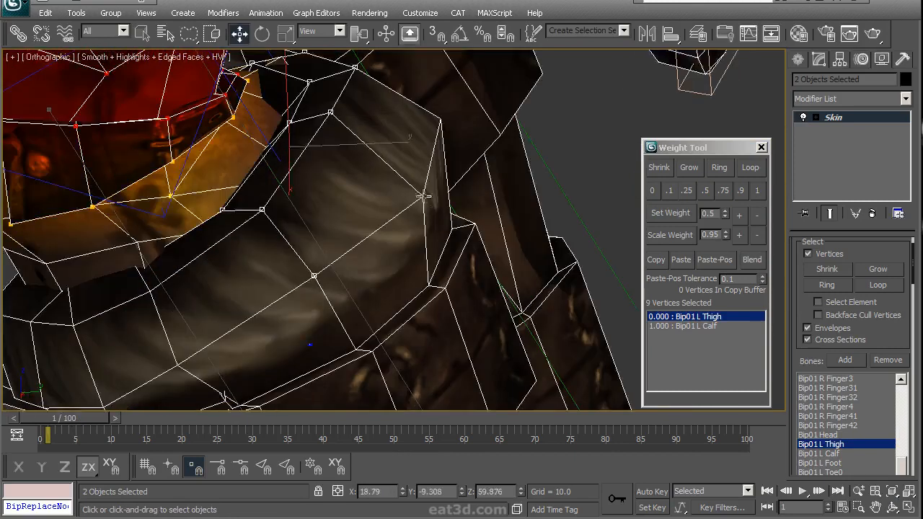
left_click(441, 120, "ctrl")
middle_click_drag(444, 150, 456, 217, "alt")
left_click(669, 190)
- Return to frame 0, select two left-leg vertices near the calf cuff, and weight them fully to Bip01 L Thigh
left_click_drag(64, 418, 41, 419)
middle_click_drag(122, 375, 265, 357, "alt")
scroll(396, 281, "up", 5)
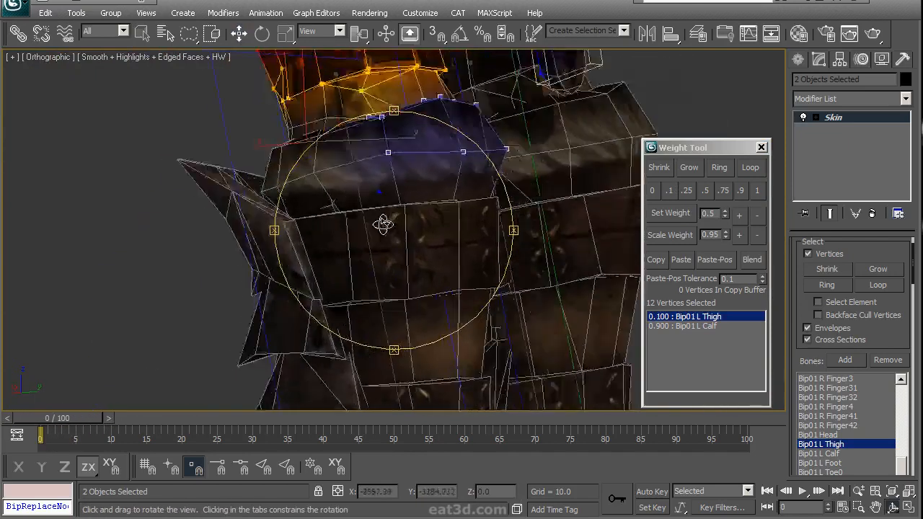
left_click(393, 266)
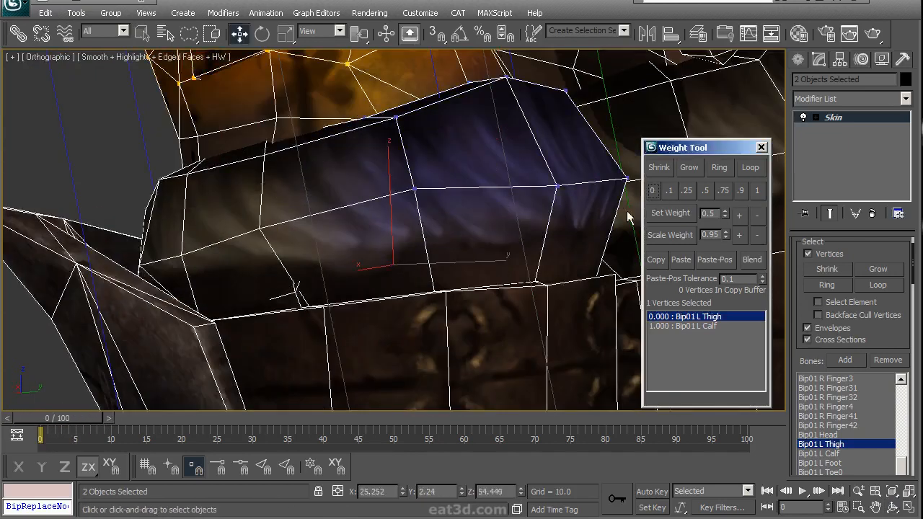
middle_click_drag(493, 266, 303, 265, "alt")
left_click(531, 253, "ctrl")
left_click(757, 190)
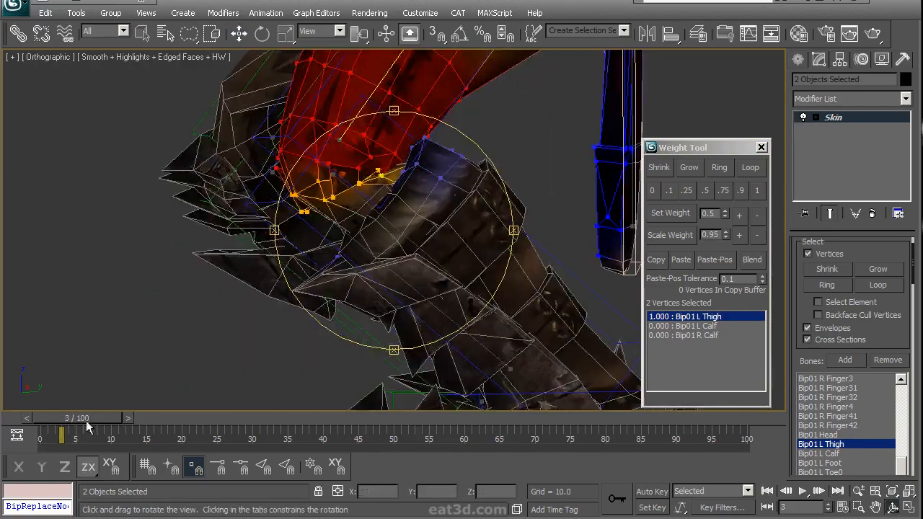
- Go to frame 5, select the leg vertex poking out behind the strap's lower edge, and raise its Bip01 L Thigh weight
left_click_drag(84, 430, 76, 433)
middle_click_drag(317, 311, 386, 276, "alt")
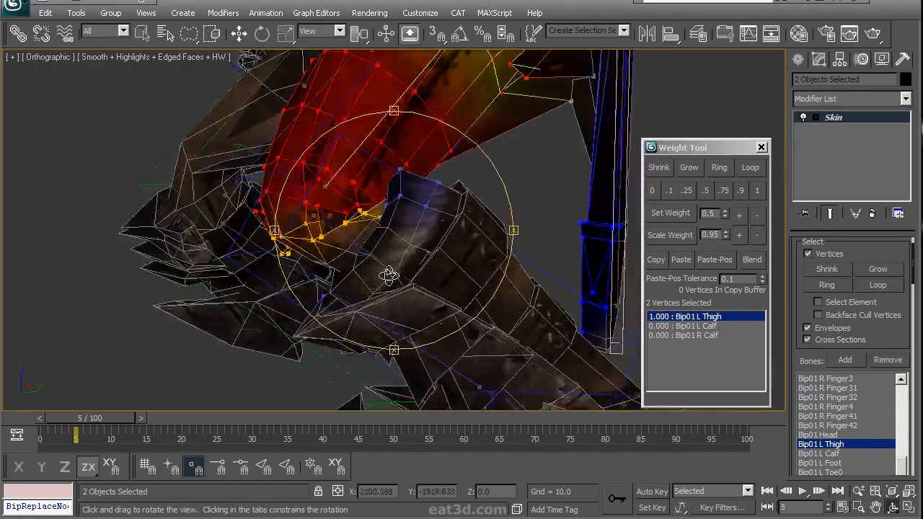
scroll(386, 276, "up", 8)
key("w")
left_click(378, 277)
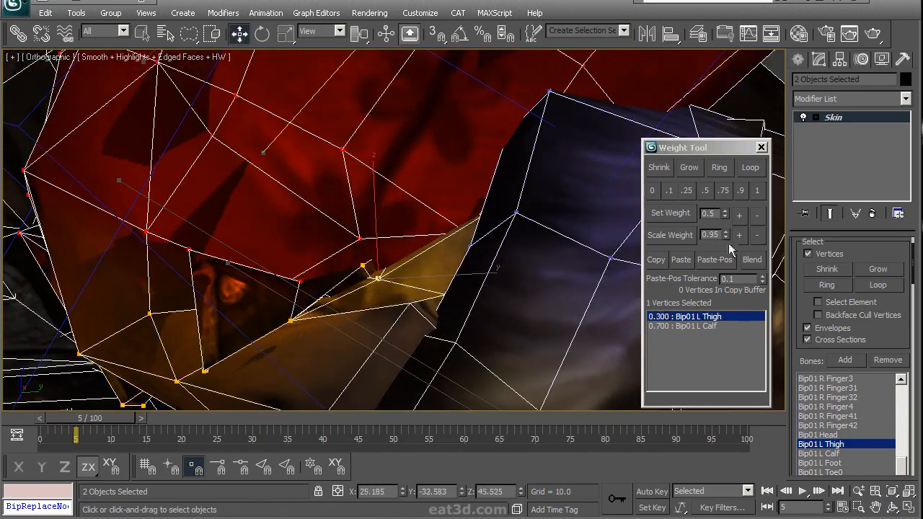
left_click(739, 215)
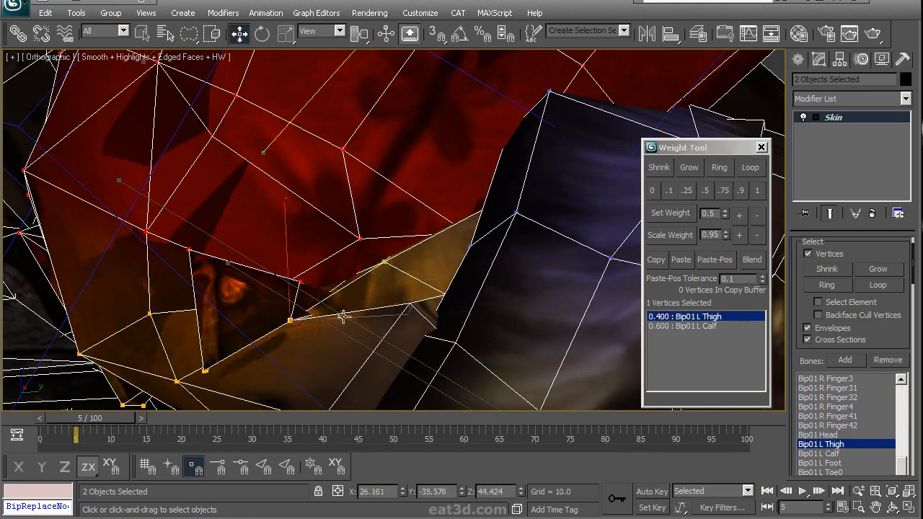
- Adjust the Bip01 L Thigh weight of the vertex at the strap's rear end in small increments, finishing at 1
middle_click_drag(340, 322, 373, 272)
left_click(741, 216)
double_click(758, 215)
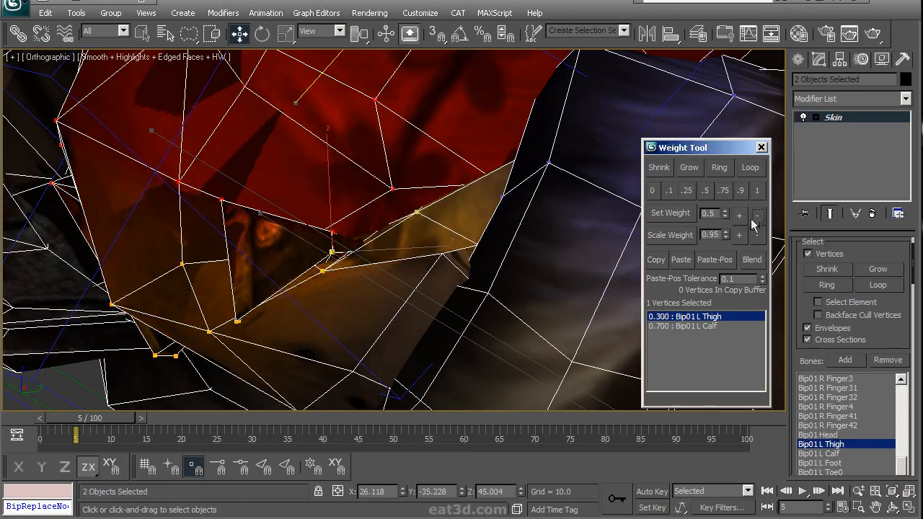
double_click(740, 215)
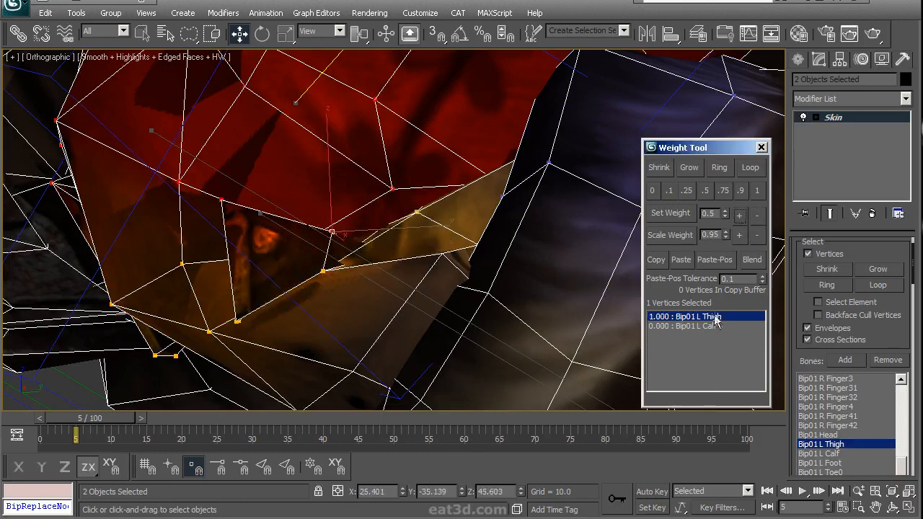
- Make Bip01 L Calf the active bone for the selected vertex and raise its weight by a small increment in wireframe
left_click(689, 326)
mouse_move(404, 238)
middle_mouse_down("alt")
mouse_move(381, 221)
mouse_move(390, 256)
mouse_move(409, 238)
middle_mouse_up("alt")
key("F3")
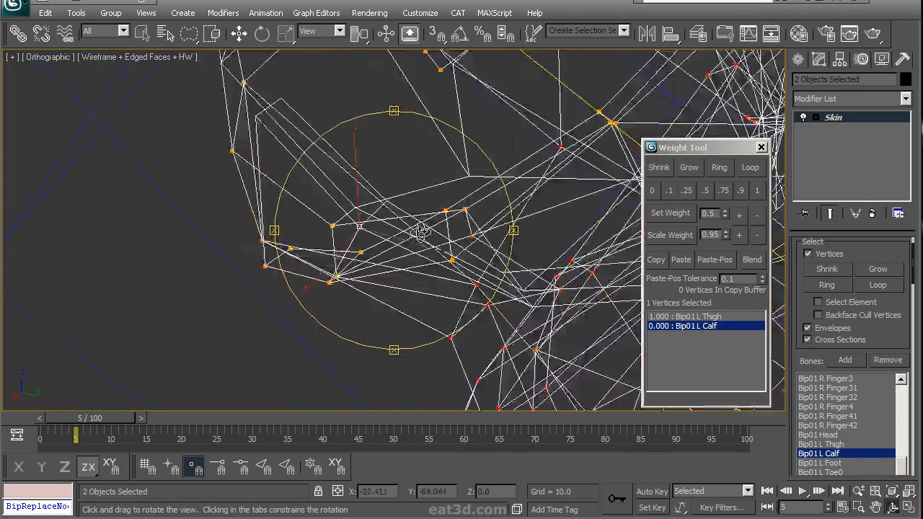
key("w")
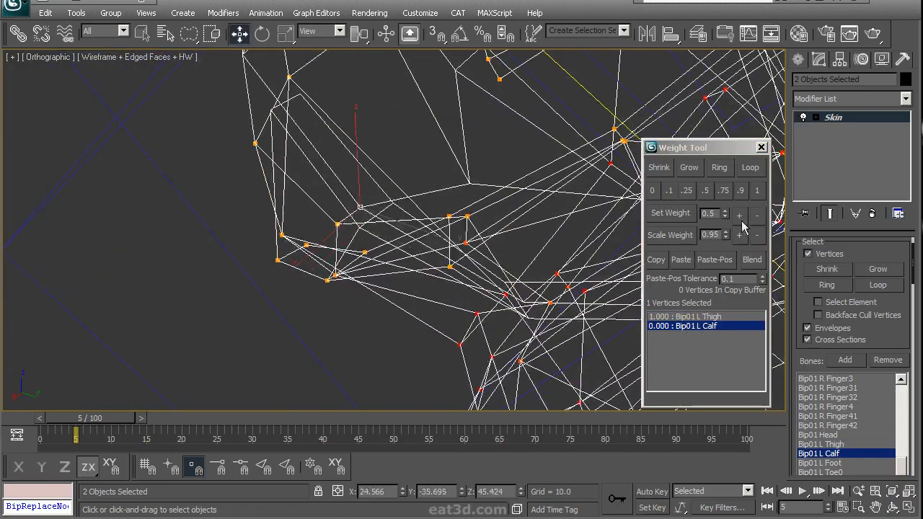
left_click(741, 216)
- Select the stretched vertex on the other side of the left knee and raise its Bip01 L Calf weight to 0.25
key("F3")
mouse_move(538, 218)
middle_mouse_down("alt")
mouse_move(359, 207)
mouse_move(489, 188)
mouse_move(449, 195)
mouse_move(434, 182)
mouse_move(412, 229)
middle_mouse_up("alt")
scroll(434, 181, "down", 3)
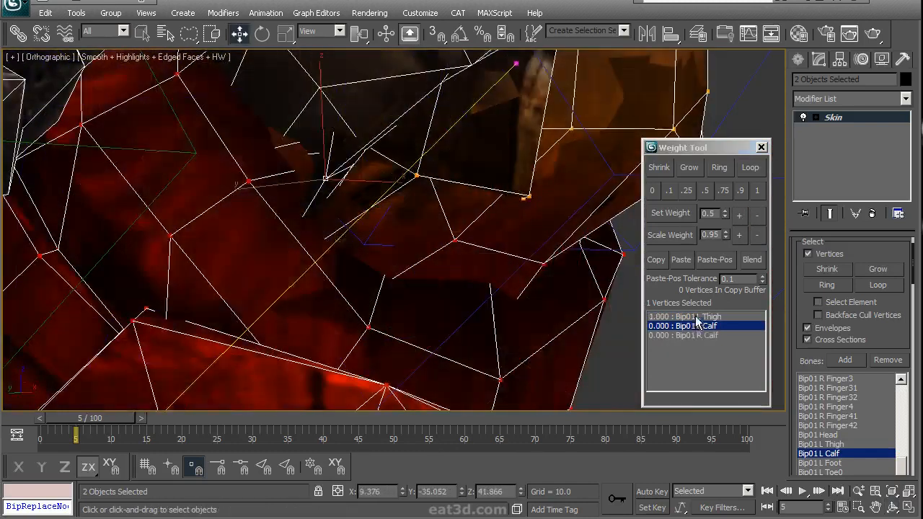
left_click(701, 318)
left_click(709, 336)
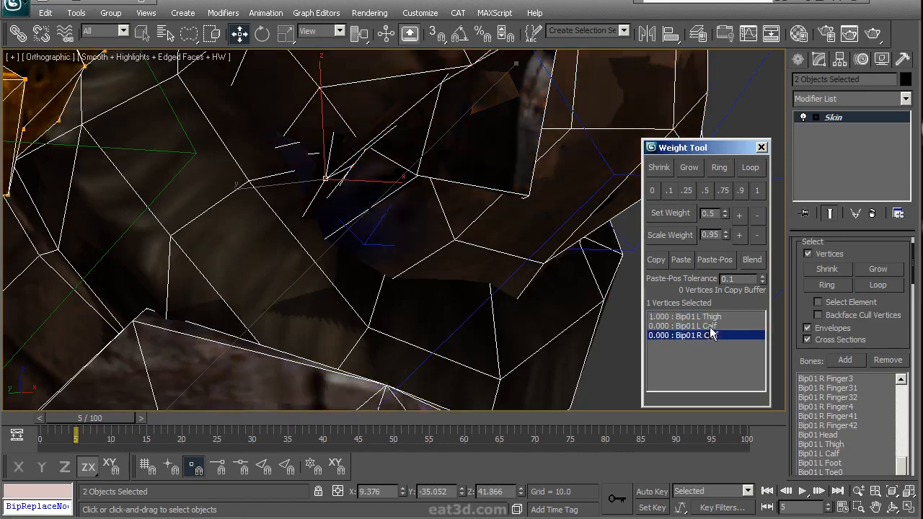
left_click(693, 326)
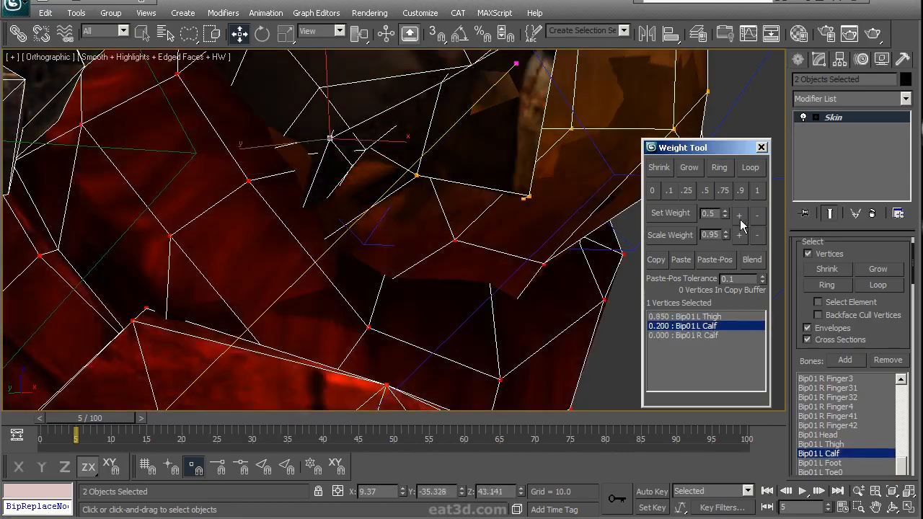
key("F3")
mouse_move(360, 238)
middle_mouse_down("alt")
mouse_move(421, 240)
mouse_move(397, 239)
middle_mouse_up("alt")
key("F3")
- Scrub the test animation and view the left knee from several sides to examine how the strap and calf cuff deform
left_click_drag(107, 420, 66, 420)
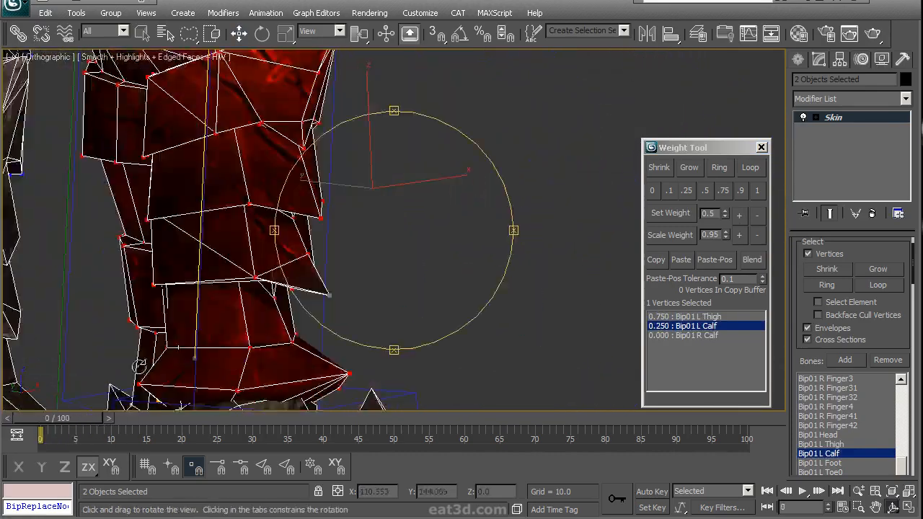
middle_click_drag(394, 250, 459, 426)
middle_click_drag(365, 231, 469, 231, "alt")
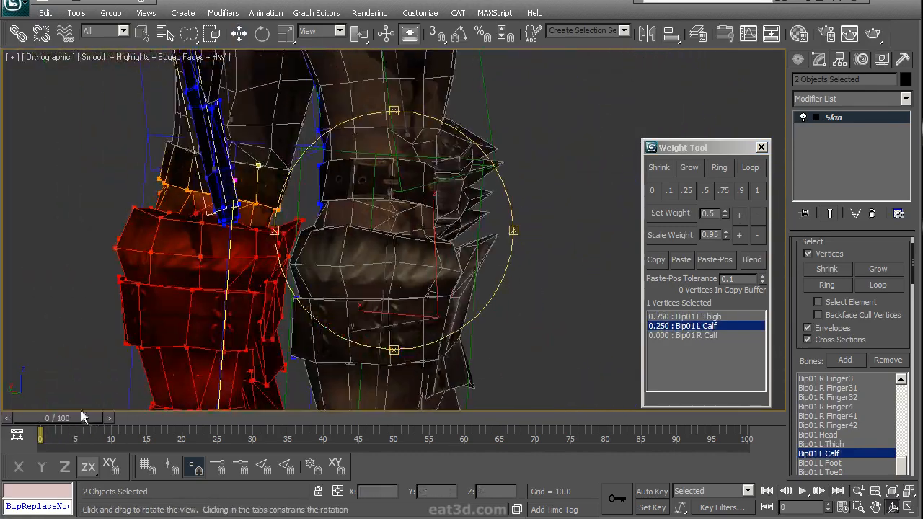
left_click_drag(82, 424, 51, 410)
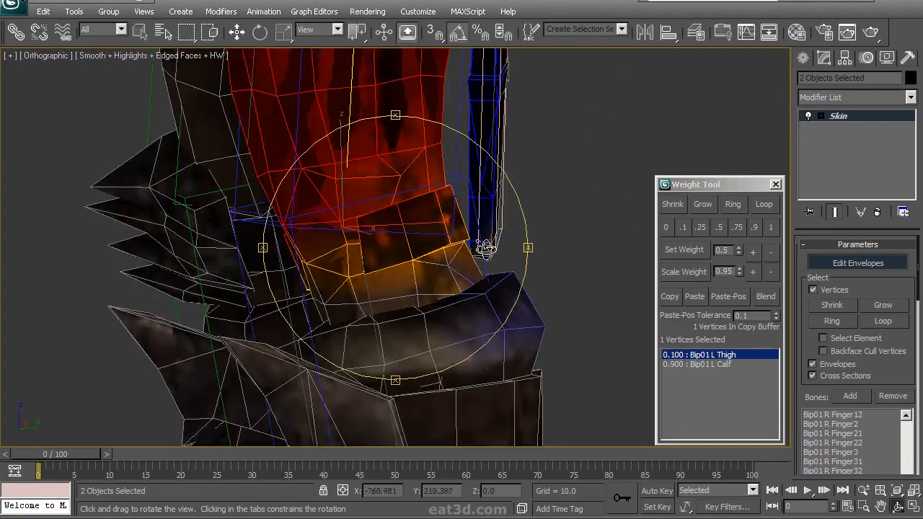
left_click_drag(485, 249, 445, 272)
left_click_drag(76, 457, 92, 458)
left_click_drag(360, 296, 453, 219)
mouse_move(99, 459)
left_mouse_down()
mouse_move(91, 461)
mouse_move(105, 459)
left_mouse_up()
left_click_drag(375, 260, 417, 219)
middle_click_drag(417, 218, 425, 227, "alt")
- Select the leg vertex behind the strap's lower edge and fine-tune its Bip01 L Thigh weight in small increments
left_click(428, 226)
scroll(458, 248, "up", 3)
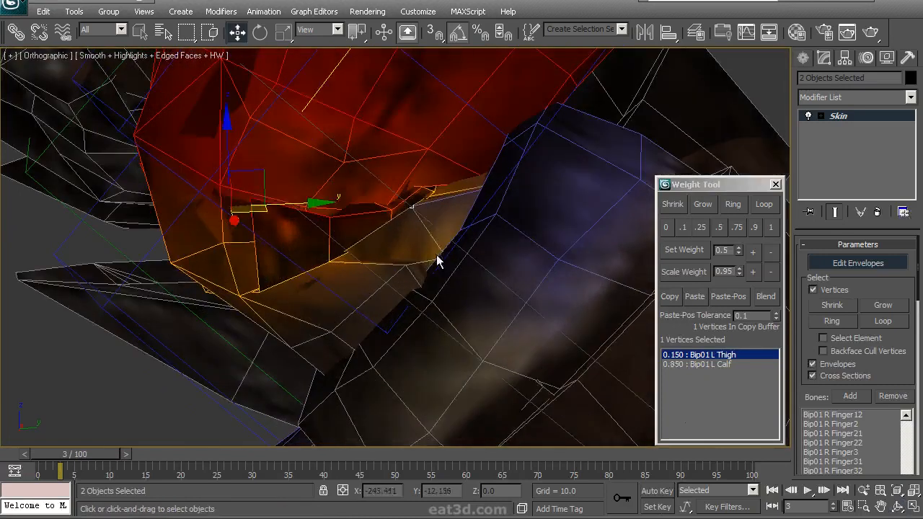
left_click(715, 365)
left_click(717, 356)
scroll(407, 264, "up", 3)
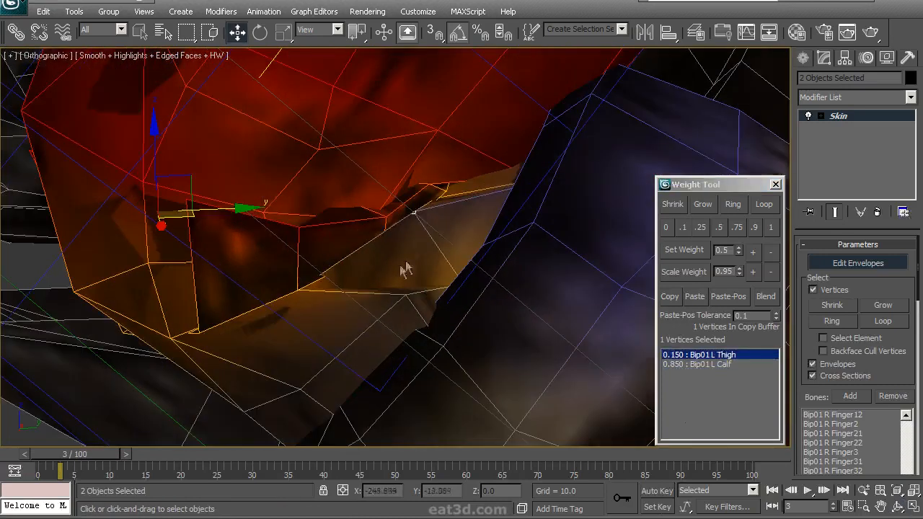
left_click(753, 251)
left_click(754, 255)
left_click(770, 254)
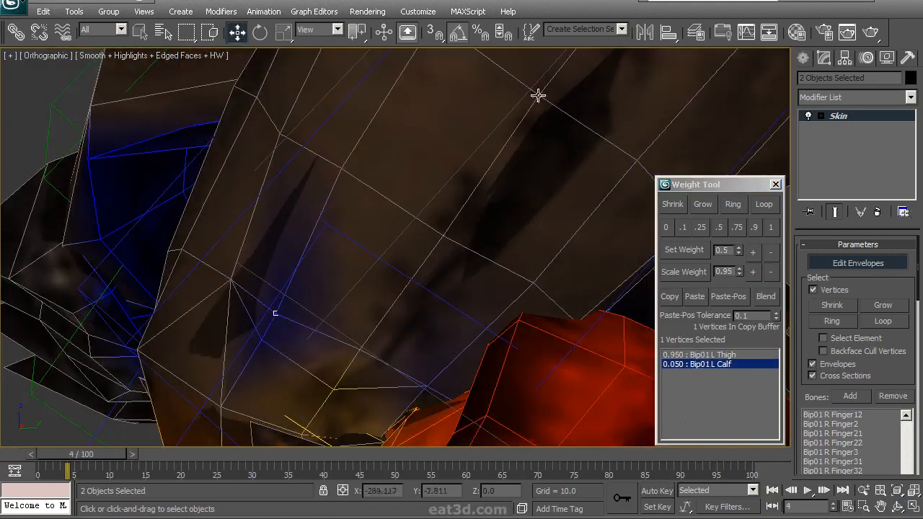
- Undo the last Bip01 L Calf weight change on the thigh vertex above the knee strap
scroll(387, 331, "up", 2)
middle_click_drag(325, 350, 418, 310)
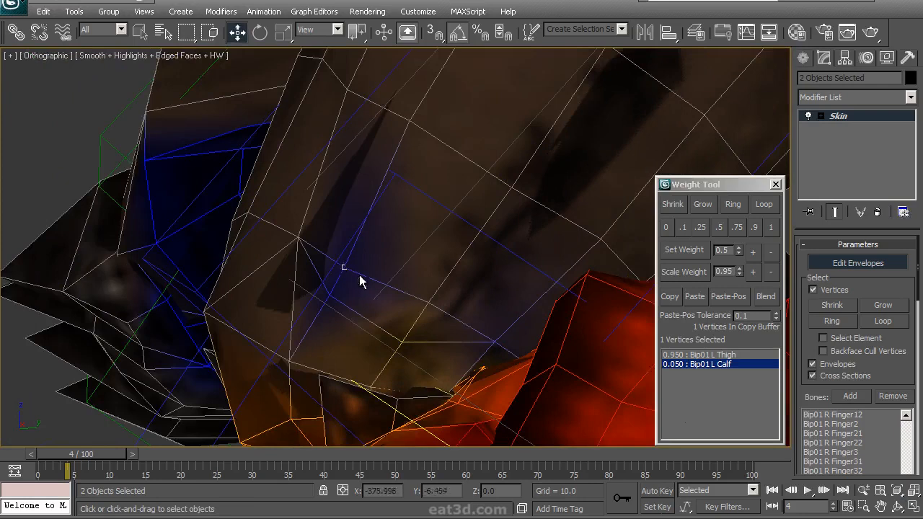
scroll(353, 276, "up", 2)
key("ctrl+z")
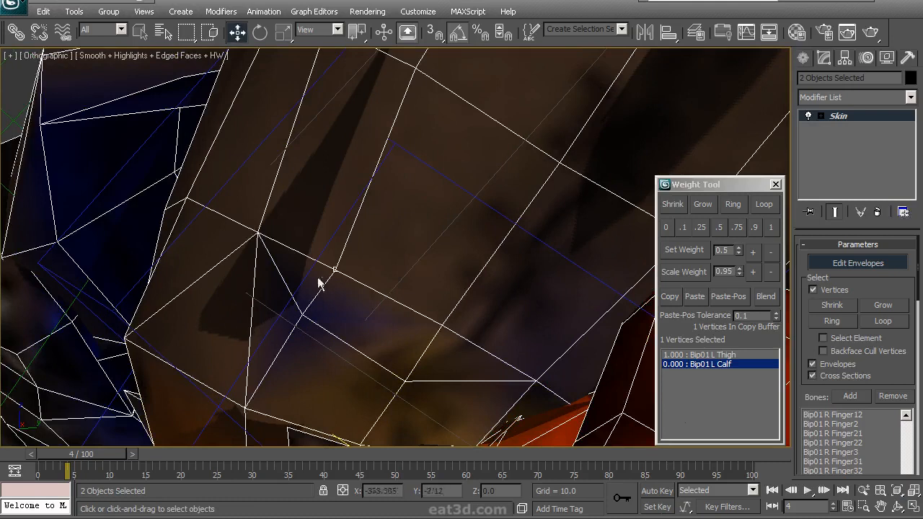
- Set the Bip01 L Calf weight to 0.05 on three neighbouring thigh vertices above the knee strap, one at a time
middle_click_drag(413, 215, 375, 290)
middle_click_drag(425, 313, 732, 364, "alt")
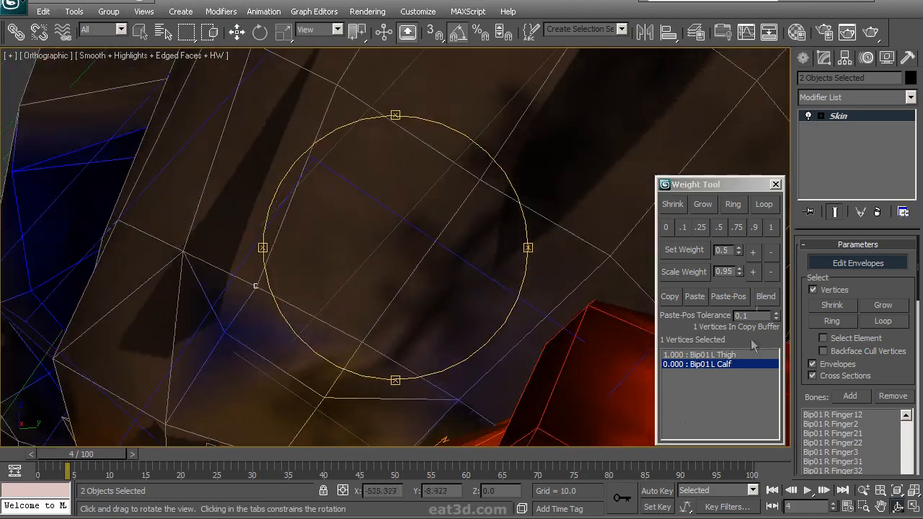
left_click(753, 258)
middle_click_drag(246, 334, 257, 338, "alt")
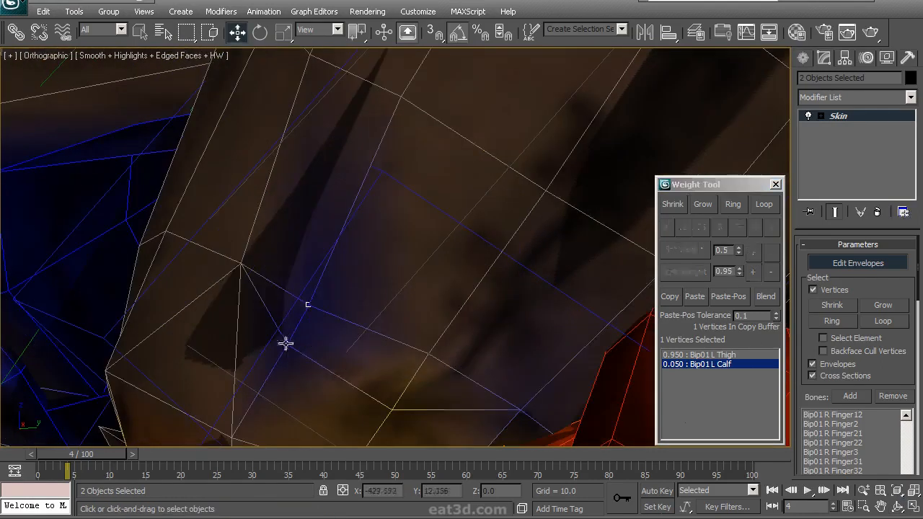
left_click(285, 344)
left_click(753, 256)
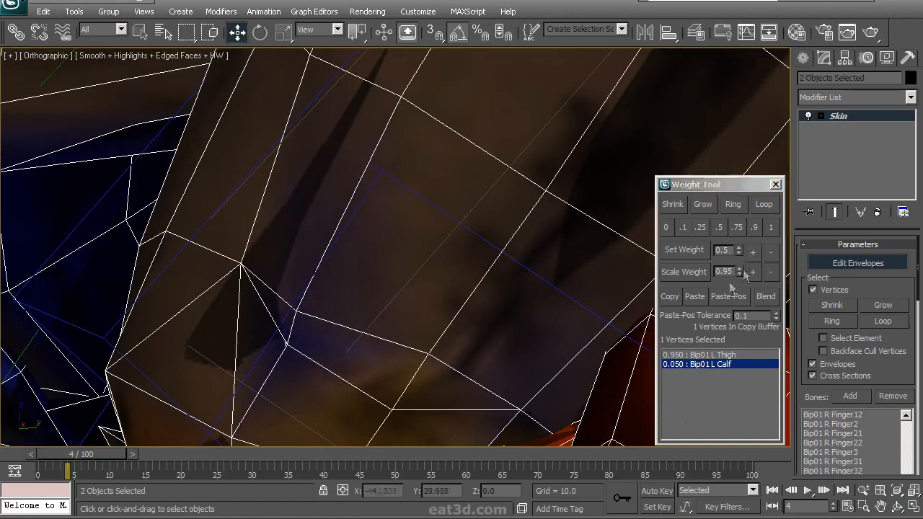
middle_click_drag(412, 231, 378, 275, "alt")
left_click(442, 261)
left_click(753, 252)
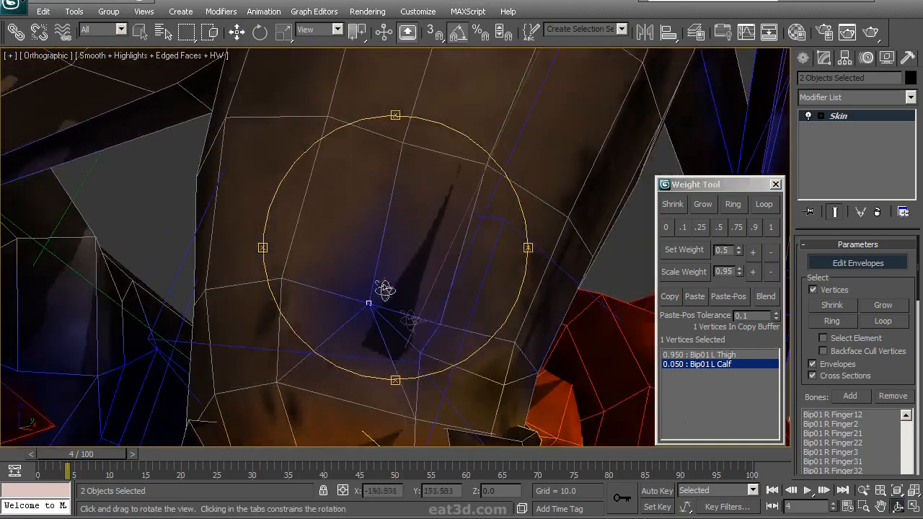
- Raise the Bip01 L Calf weight to 0.05 on further vertices around the lower left thigh, one at a time
middle_click_drag(484, 344, 461, 318, "alt")
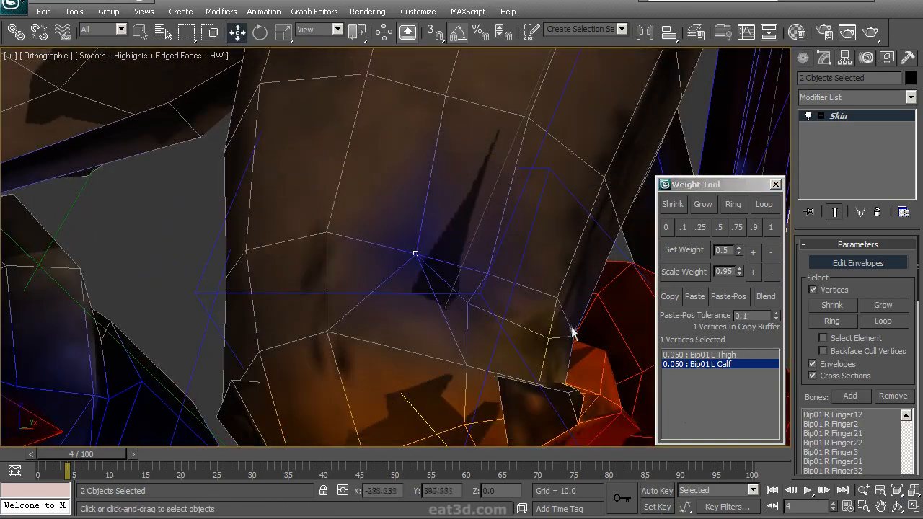
middle_click_drag(368, 269, 634, 287, "alt")
left_click(352, 222)
middle_click_drag(755, 261, 421, 247, "alt")
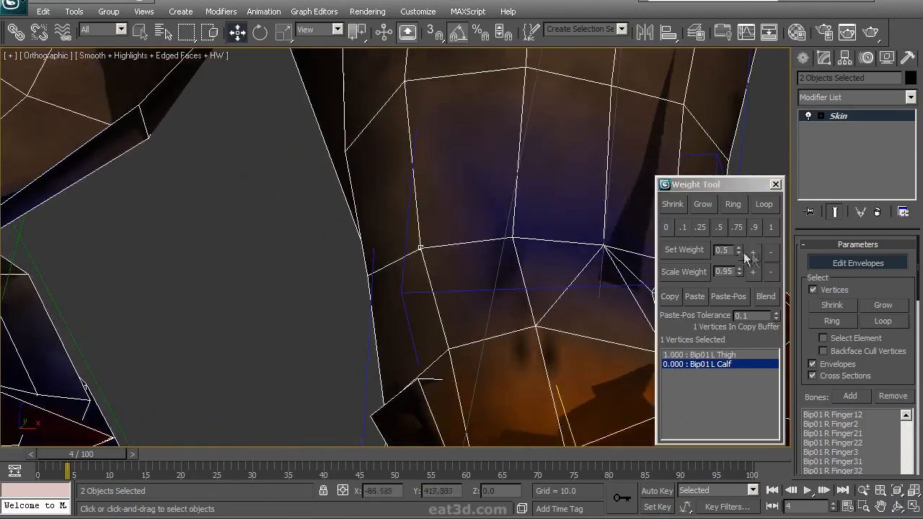
middle_click_drag(584, 267, 414, 259, "alt")
left_click(466, 239)
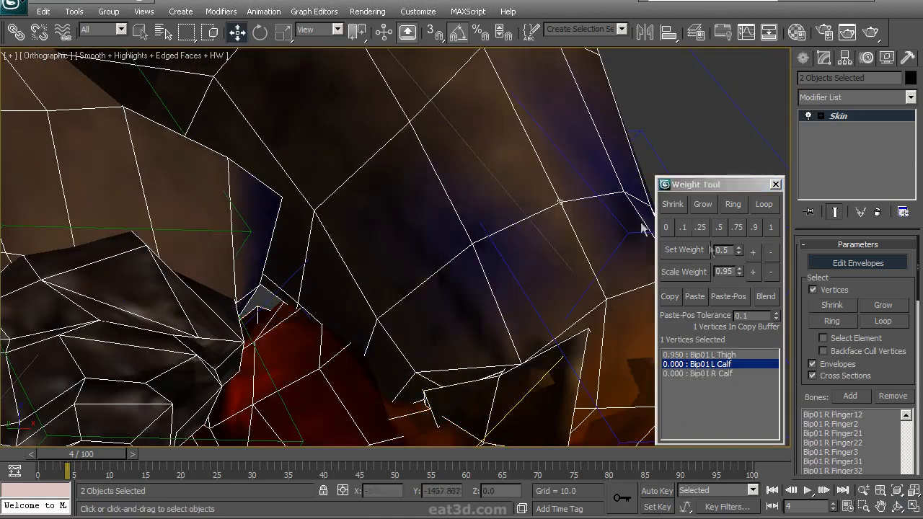
middle_click_drag(404, 254, 490, 332, "alt")
middle_click_drag(419, 297, 458, 264, "alt")
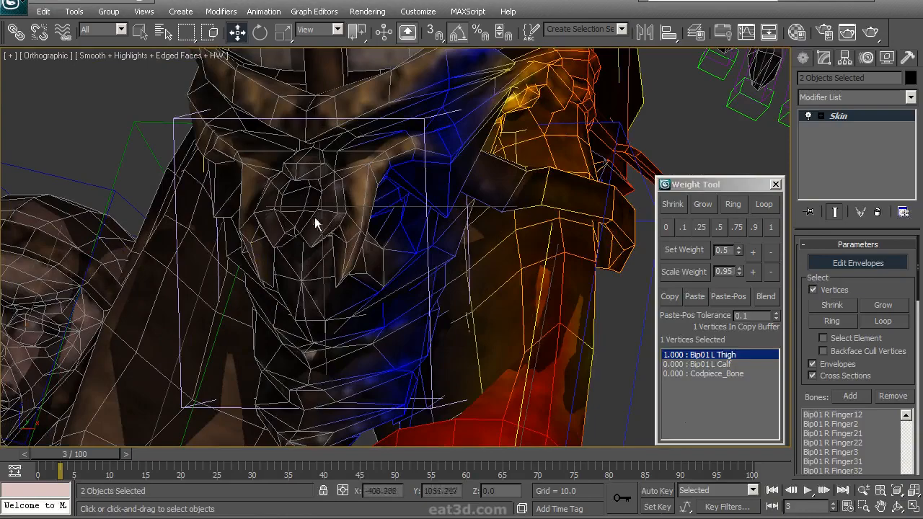
- At Element level of the Armor mesh, select the front waist armour pieces covering the belly and codpiece
middle_click_drag(402, 220, 467, 258, "alt")
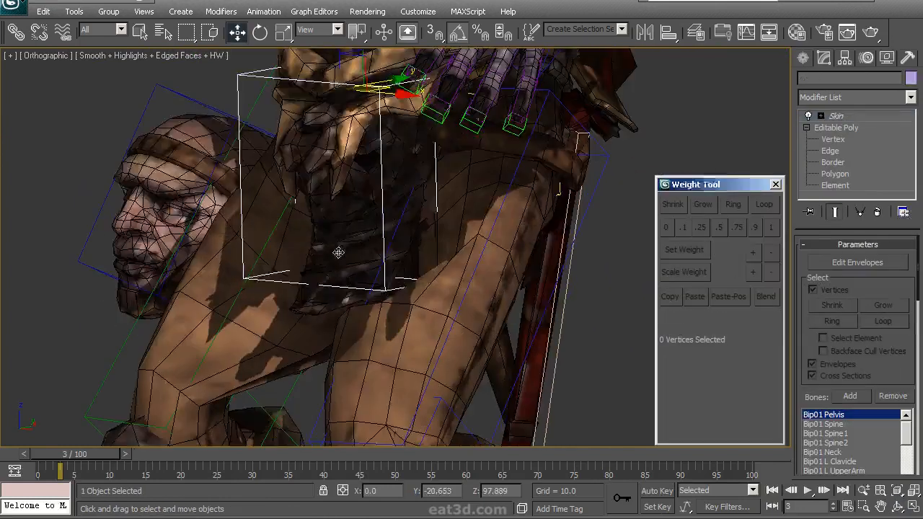
middle_click_drag(397, 238, 448, 235, "alt")
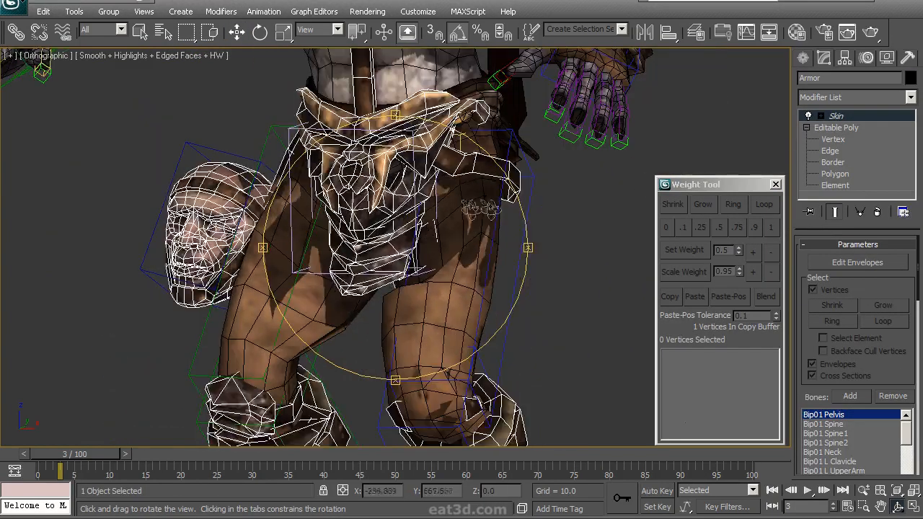
left_click(836, 185)
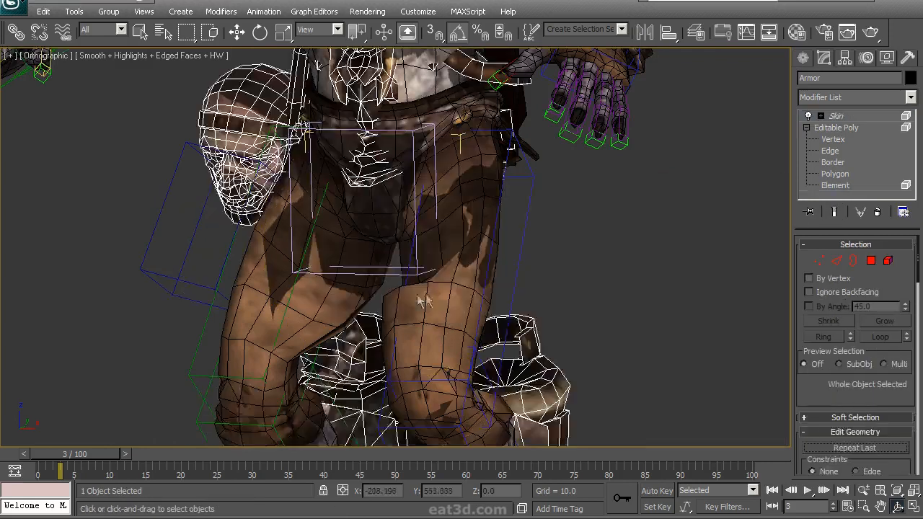
key("5")
middle_click_drag(459, 231, 734, 286, "alt")
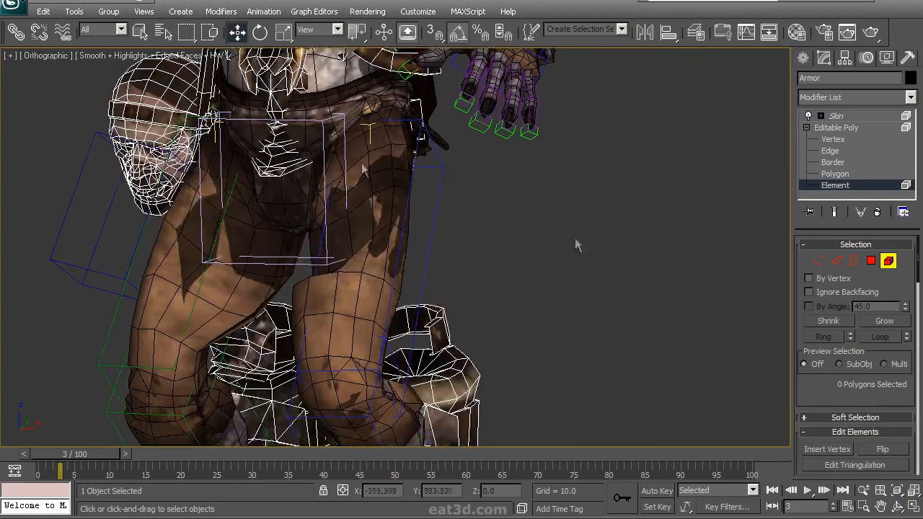
middle_click_drag(361, 101, 366, 252)
left_click(358, 235, "ctrl")
left_click(365, 326, "ctrl")
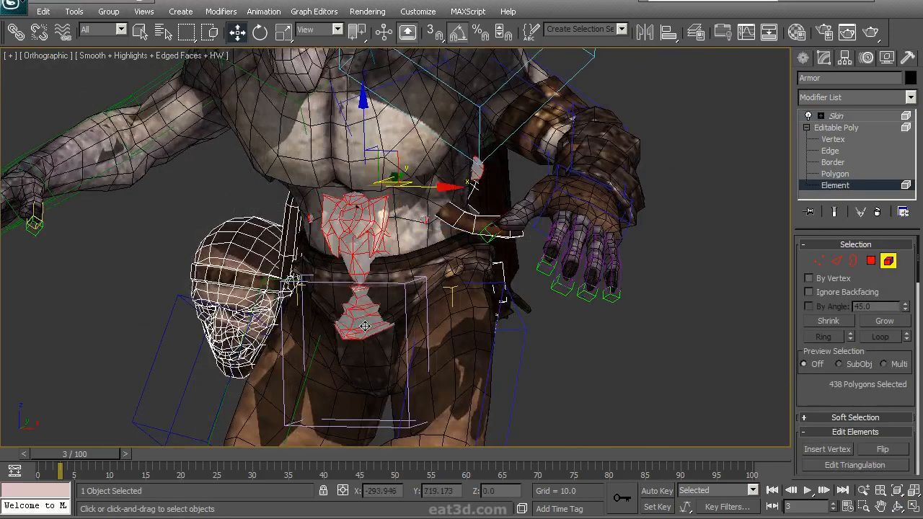
key("F3")
middle_click_drag(379, 326, 721, 366)
- Hide the selected armour elements and return to the Skin modifier
scroll(829, 374, "down", 5)
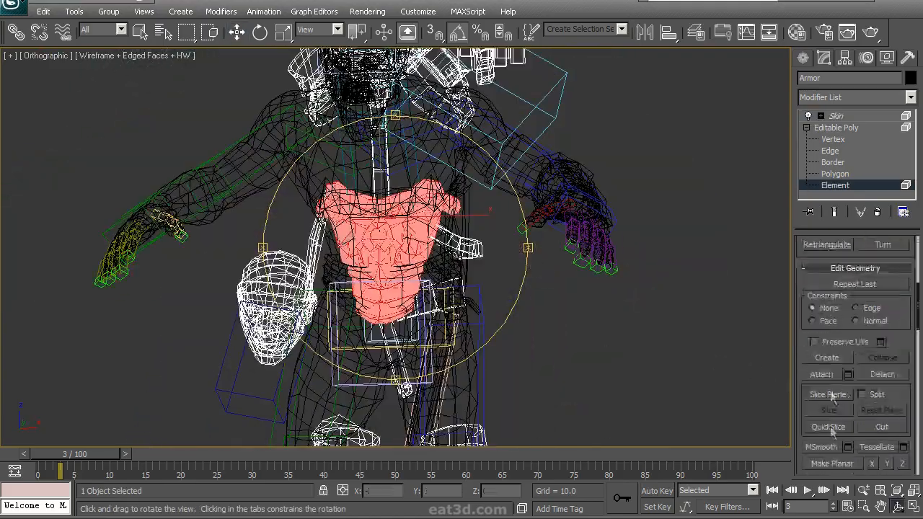
left_click_drag(800, 422, 815, 233)
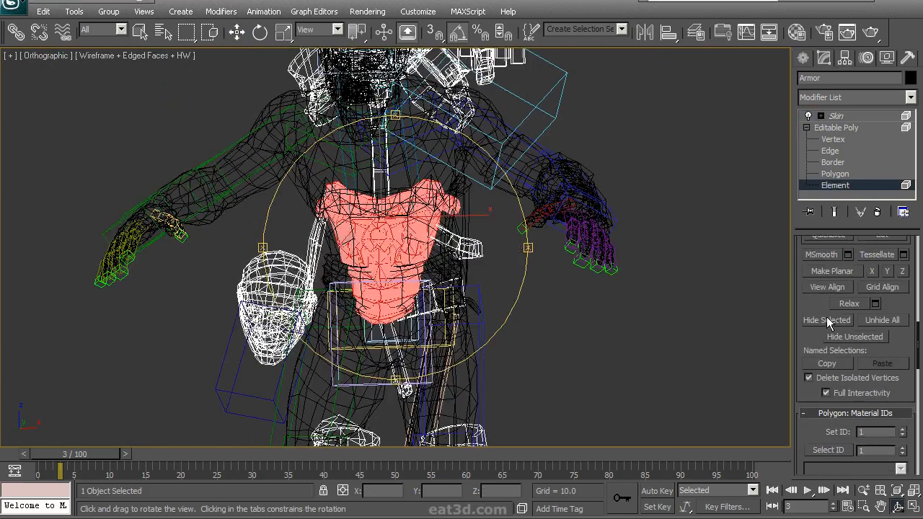
left_click_drag(404, 247, 339, 248)
left_click(836, 128)
left_click(837, 116)
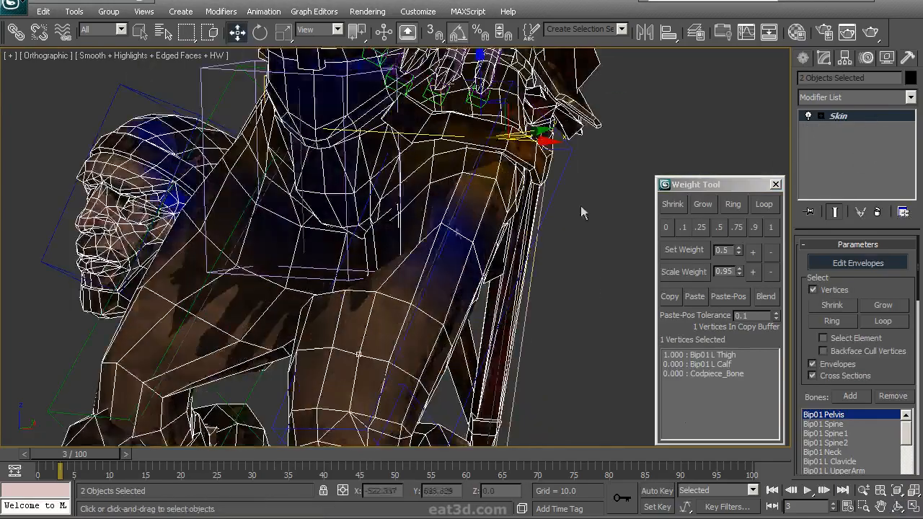
- Set the Bip01 L Thigh weight to 1 on the selected ring of vertices around the left upper thigh
key("w")
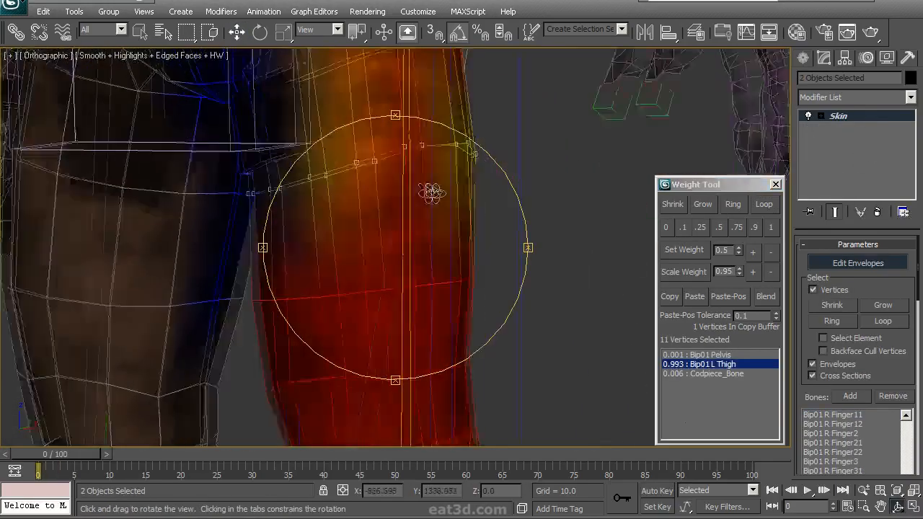
left_click_drag(429, 192, 408, 288)
left_click(769, 228)
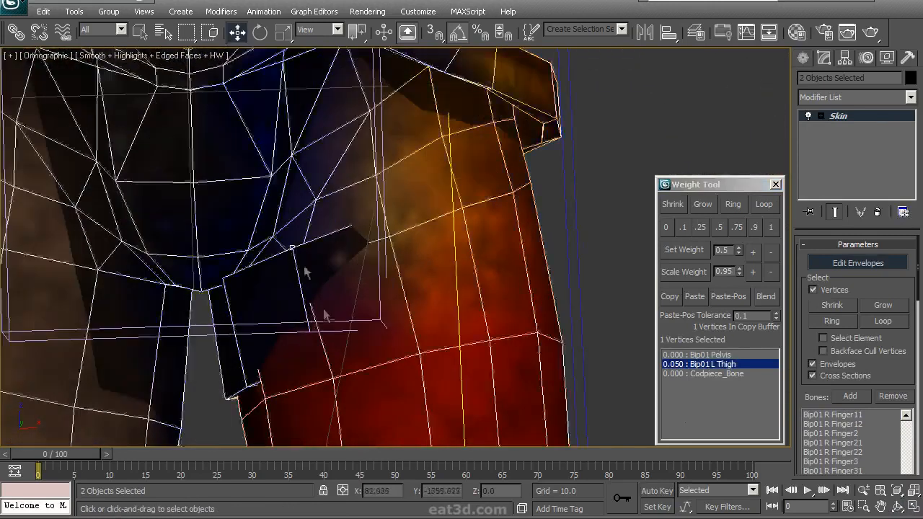
- Select the whole dark patch on the left inner thigh as an element and set its Bip01 L Thigh weight to 1
left_click_drag(310, 267, 371, 267)
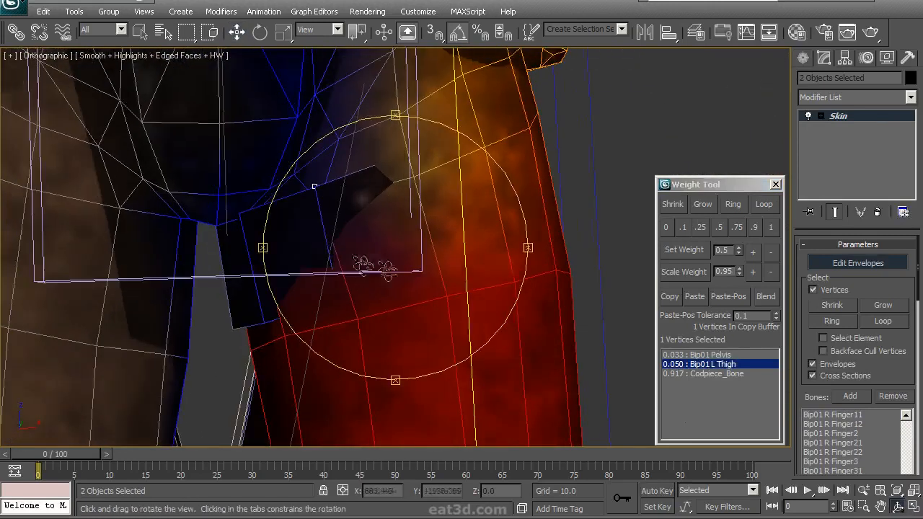
left_click(835, 339)
left_click(314, 186)
key("ctrl+r")
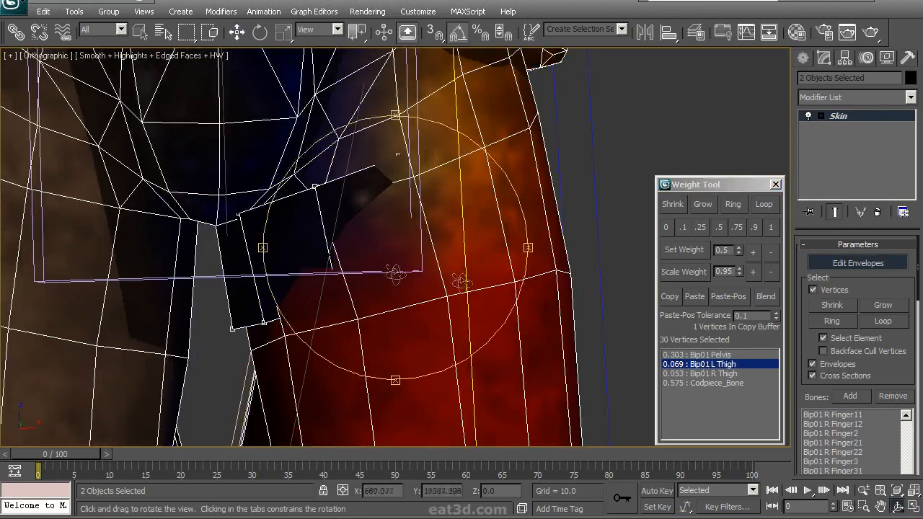
left_click_drag(495, 282, 545, 280)
left_click(771, 229)
left_click_drag(495, 233, 428, 230)
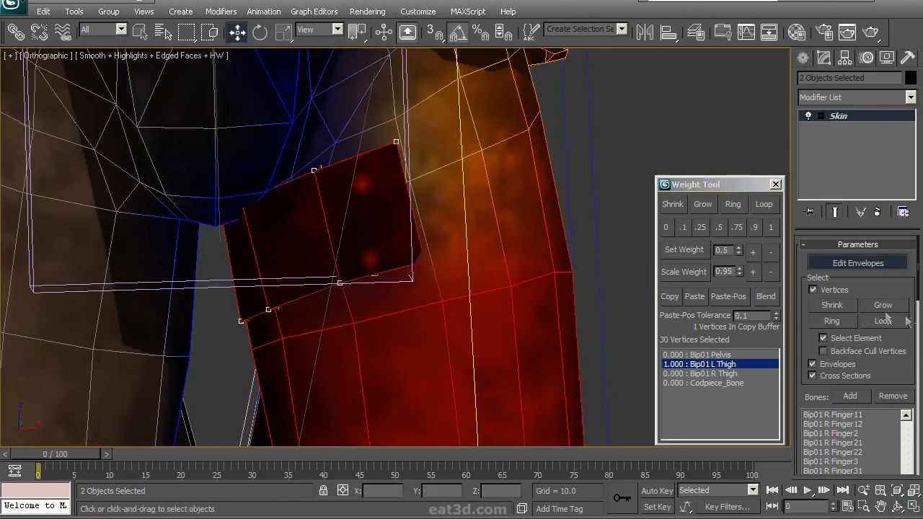
left_click(857, 338)
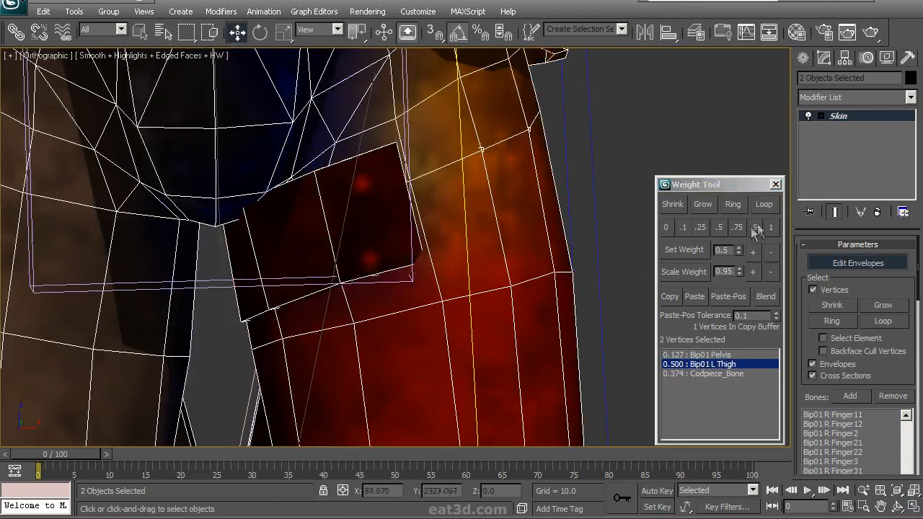
- Set the Bip01 L Thigh weight to 1 on the row of six vertices running outward beside the thigh patch
left_click_drag(434, 193, 450, 257)
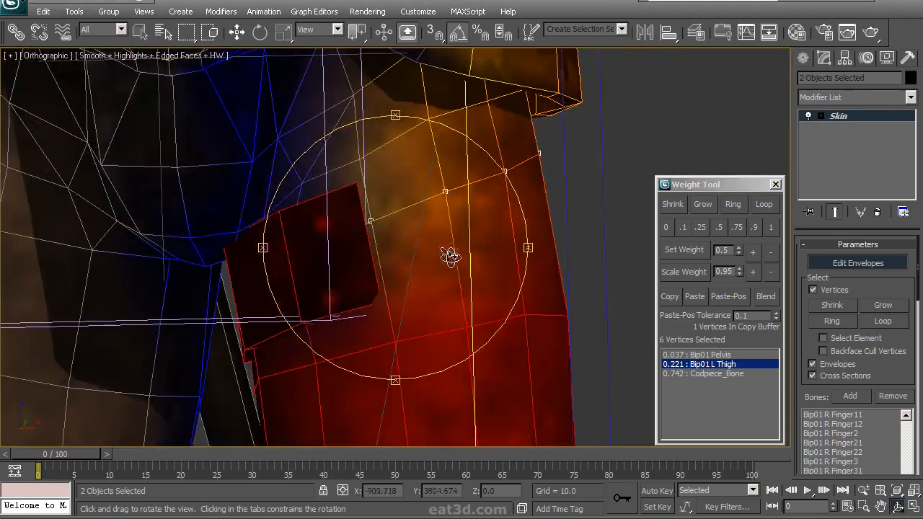
left_click_drag(417, 290, 476, 277)
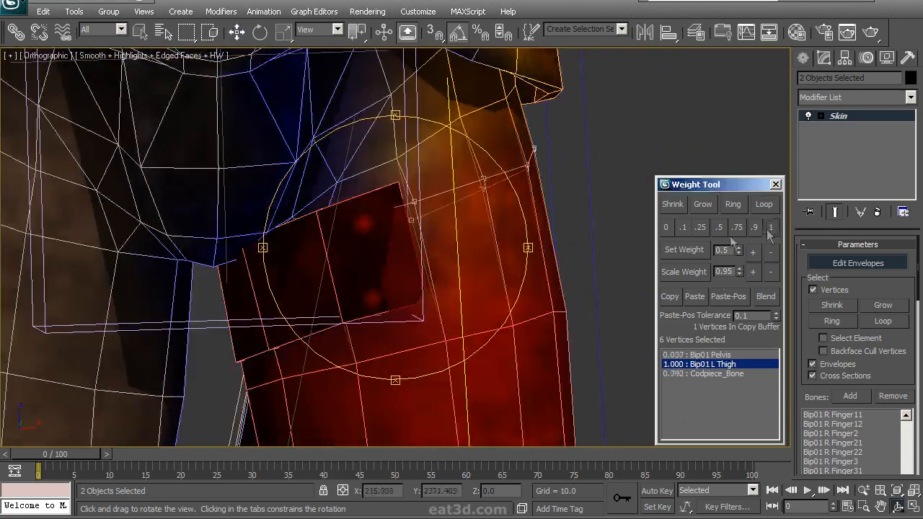
left_click(771, 228)
- Select the next vertex row up, around the leg beneath the hip strap, and set its Bip01 L Thigh weight to 1
left_click_drag(394, 247, 360, 216)
right_click(360, 216)
left_click(300, 275)
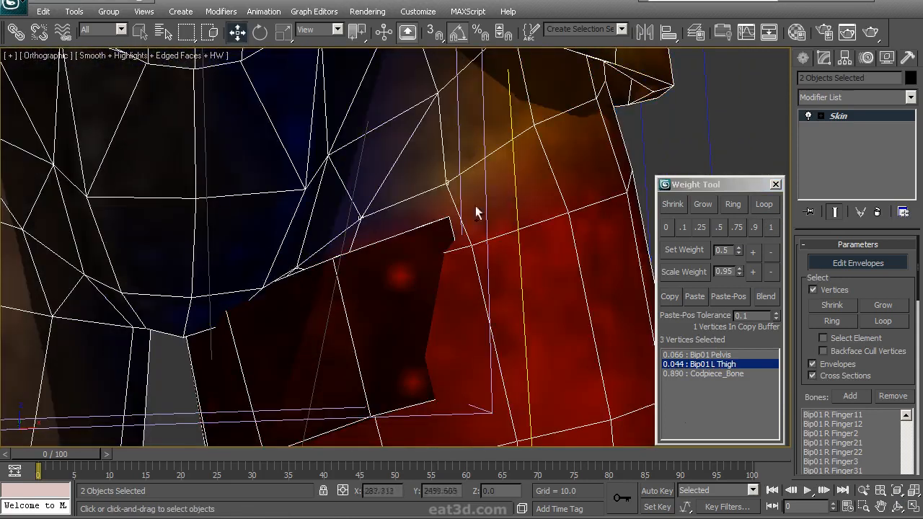
key("ctrl+r")
left_click_drag(404, 180, 425, 269)
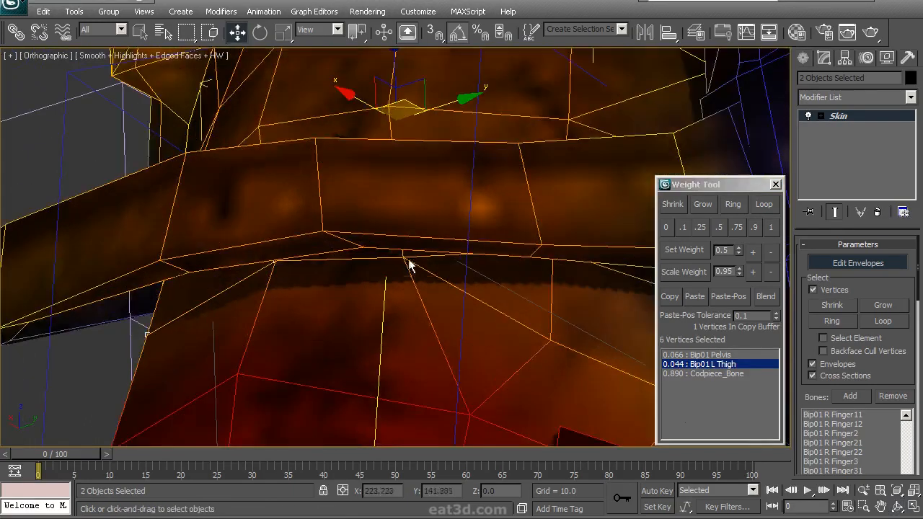
left_click(550, 350, "ctrl")
middle_click_drag(550, 351, 481, 309, "alt")
key("ctrl+r")
mouse_move(504, 315)
left_mouse_down()
mouse_move(466, 264)
mouse_move(519, 268)
mouse_move(449, 276)
mouse_move(385, 250)
left_mouse_up()
key("F3")
right_click(385, 250)
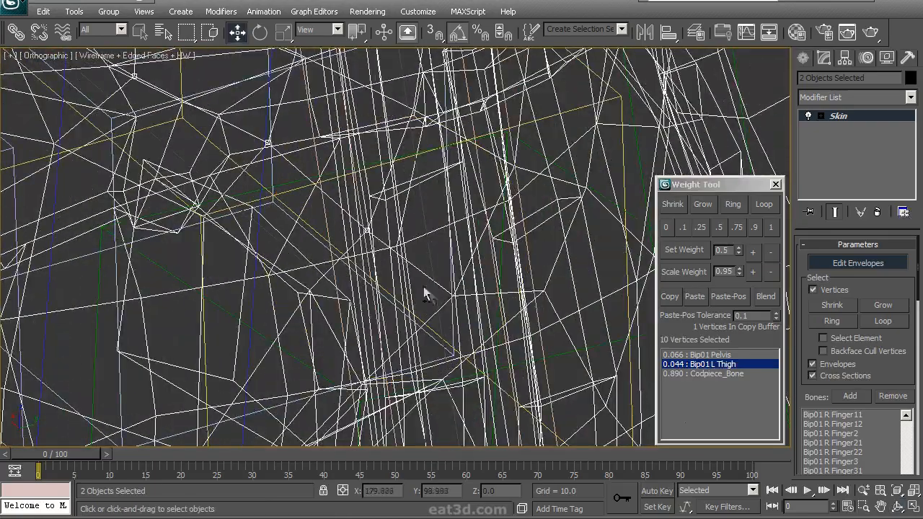
left_click(771, 227)
- Select the single vertex behind the crotch beside the thigh patch, without its element, and set its Bip01 L Thigh weight to 1
mouse_move(447, 275)
middle_mouse_down("alt")
mouse_move(401, 259)
mouse_move(299, 248)
mouse_move(320, 241)
mouse_move(231, 250)
mouse_move(410, 251)
middle_mouse_up("alt")
right_click(143, 294)
key("F3")
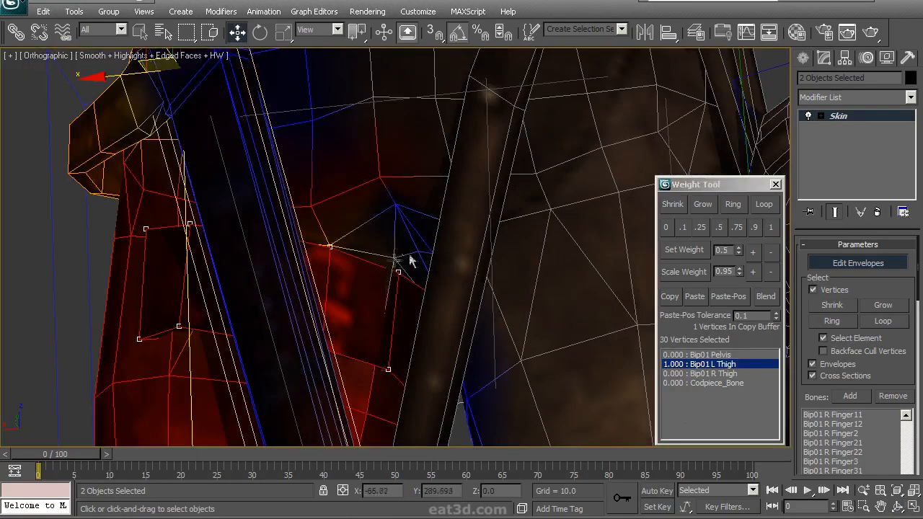
right_click(410, 250)
key("ctrl+a")
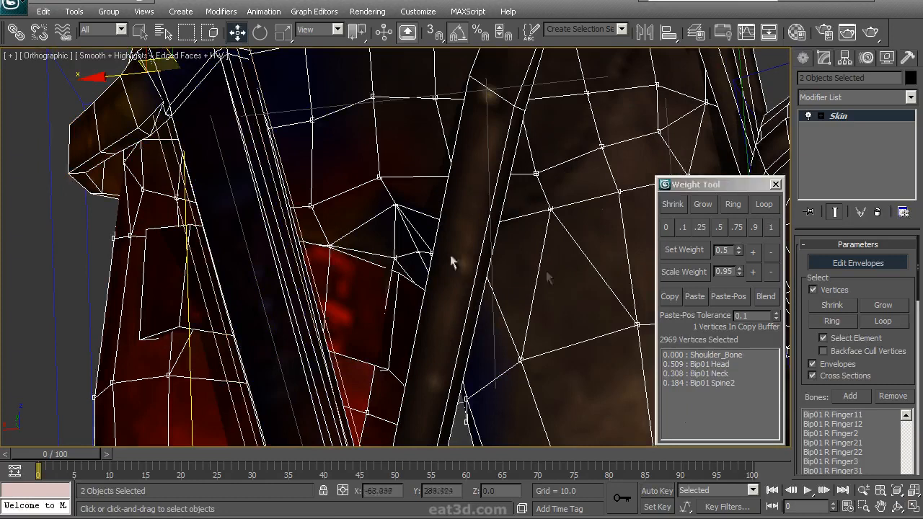
left_click(416, 246)
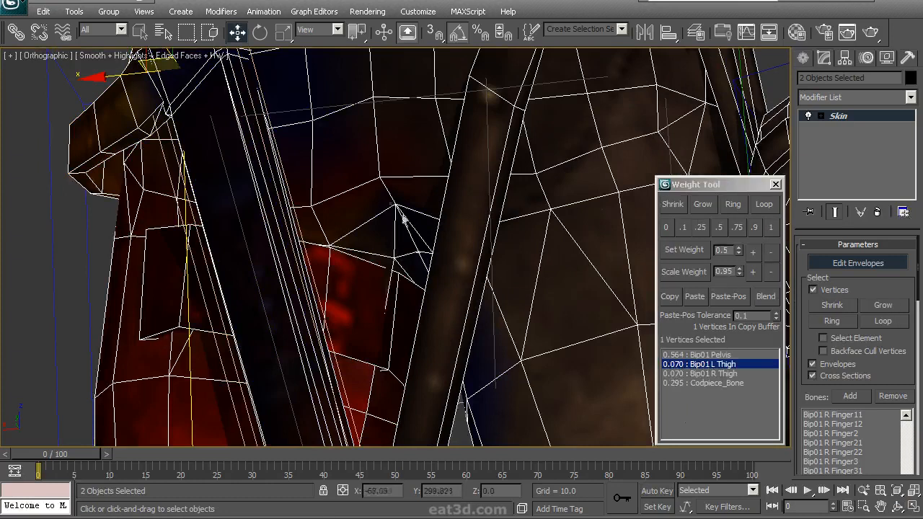
left_click(775, 232)
- Set the Bip01 L Thigh weight to 1 on the rear thigh vertices bordering the patch, one at a time
scroll(352, 221, "up", 4)
middle_click_drag(353, 221, 410, 247, "alt")
left_click(406, 343)
left_click(769, 228)
middle_click_drag(412, 210, 381, 254, "alt")
left_click(251, 214)
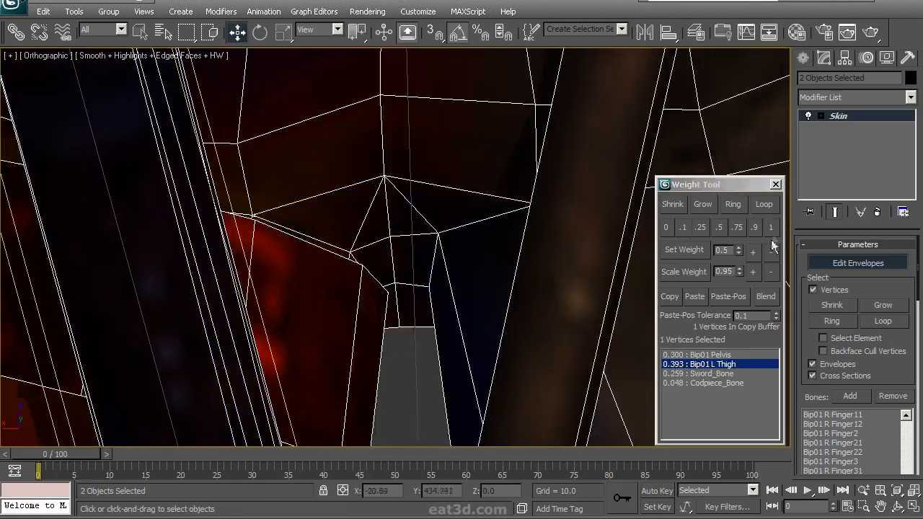
middle_click_drag(268, 252, 412, 205, "alt")
- Select the vertices at the bottom of the crotch toward the left thigh and set their Bip01 L Thigh weight to 1
key("F3")
left_click_drag(347, 262, 349, 261)
left_click_drag(183, 40, 186, 58)
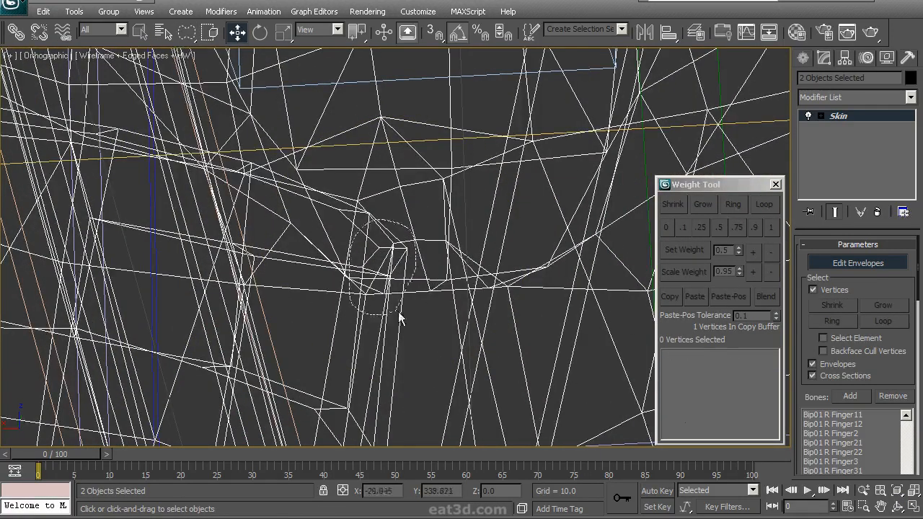
left_click_drag(395, 319, 395, 320)
mouse_move(396, 319)
middle_mouse_down("alt")
mouse_move(412, 260)
mouse_move(433, 216)
mouse_move(449, 208)
mouse_move(202, 199)
mouse_move(417, 217)
mouse_move(459, 326)
middle_mouse_up("alt")
key("F3")
key("w")
left_click(411, 233)
scroll(446, 231, "up", 3)
left_click(469, 209, "ctrl")
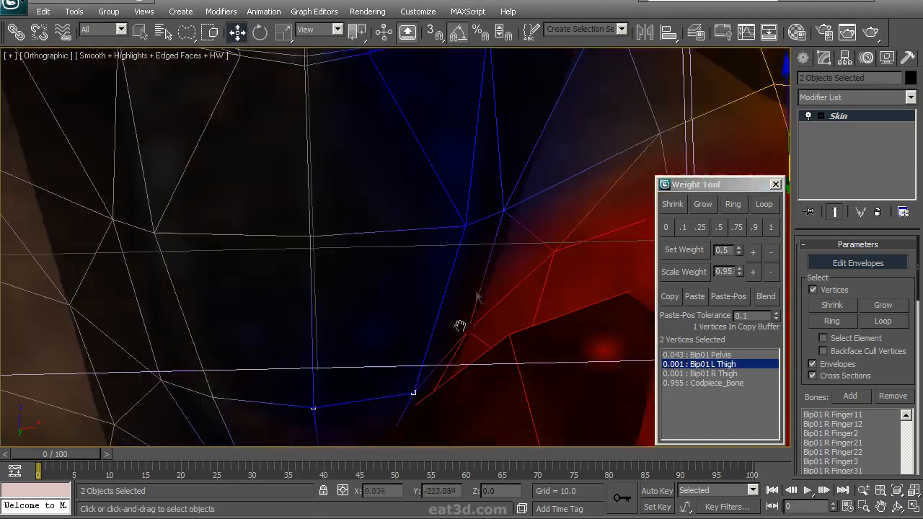
left_click(771, 228)
- In the Front view, lasso the left side of the belt and waist and set its Bip01 Pelvis weight to 1
scroll(412, 264, "down", 5)
middle_click_drag(412, 264, 452, 292, "alt")
scroll(385, 255, "down", 3)
left_click(416, 190)
middle_click_drag(416, 190, 437, 274, "alt")
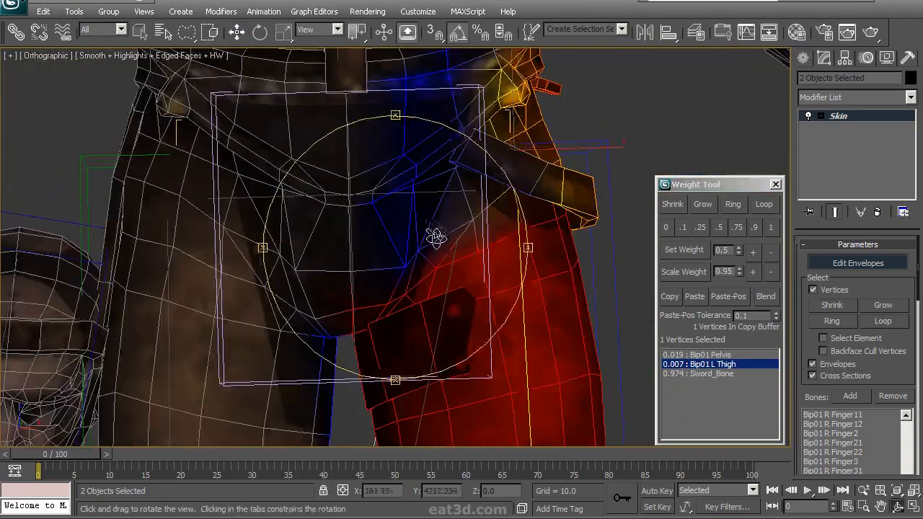
left_click(452, 192)
key("f")
scroll(433, 195, "up", 3)
left_click_drag(207, 135, 396, 96)
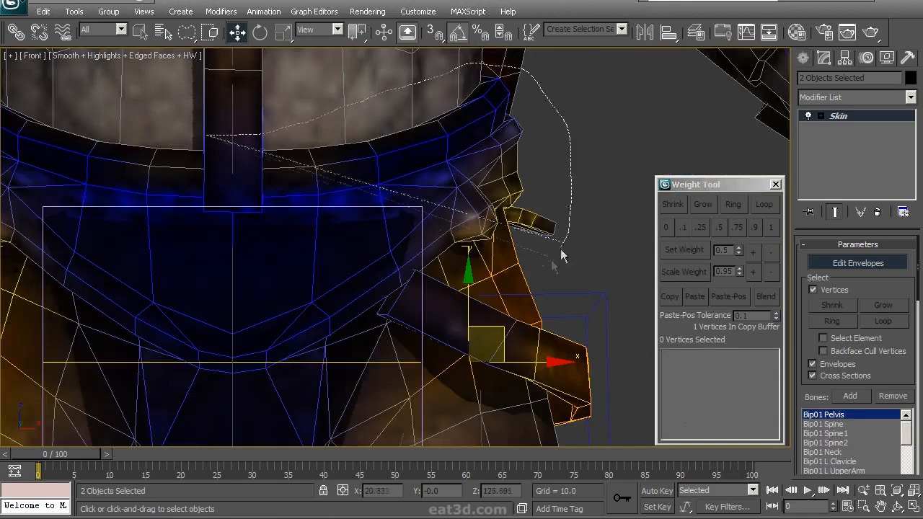
mouse_move(379, 378)
left_mouse_down()
mouse_move(257, 396)
mouse_move(225, 353)
left_mouse_up()
scroll(400, 95, "down", 2)
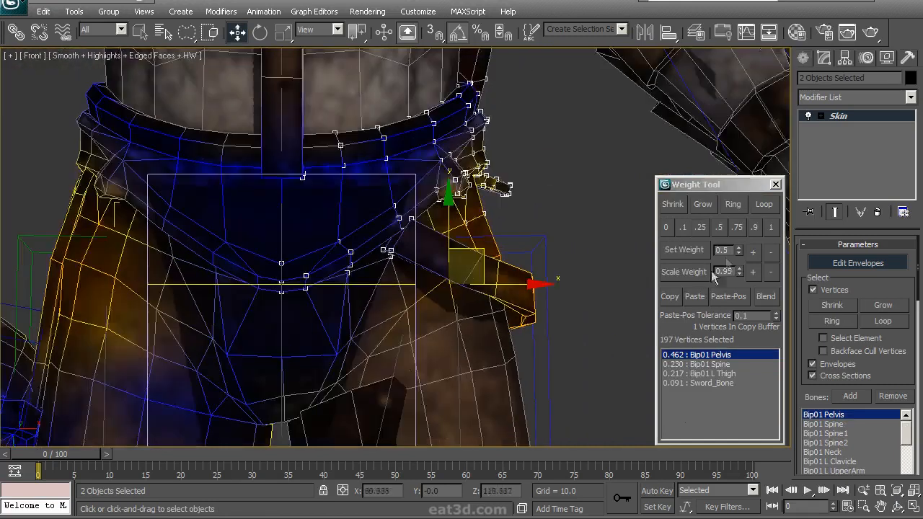
left_click(770, 227)
- Select the remaining belt vertices around the back of the waist and set their Bip01 Pelvis weight to 1
middle_click_drag(461, 238, 413, 312, "alt")
scroll(404, 288, "up", 4)
left_click_drag(377, 349, 416, 280, "ctrl")
mouse_move(426, 272)
middle_mouse_down("alt")
mouse_move(464, 275)
mouse_move(340, 297)
mouse_move(396, 299)
mouse_move(393, 259)
middle_mouse_up("alt")
key("F3")
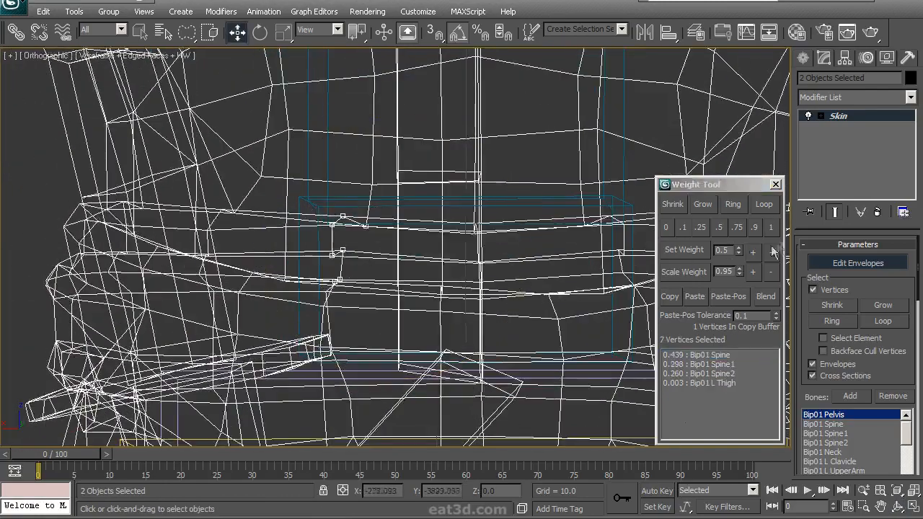
mouse_move(489, 309)
middle_mouse_down("alt")
mouse_move(354, 268)
mouse_move(265, 296)
mouse_move(435, 298)
middle_mouse_up("alt")
key("F3")
key("F3")
left_click_drag(380, 286, 375, 278)
middle_click_drag(375, 277, 317, 274, "alt")
left_click(771, 229)
key("F3")
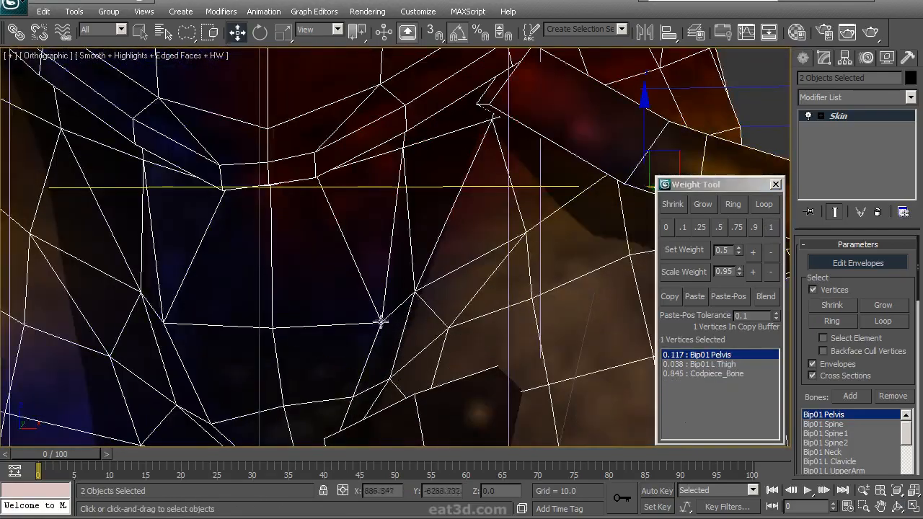
- Set the Bip01 Pelvis weight to 1 on the vertices of the front loincloth area and crotch centre
middle_click_drag(270, 328, 390, 278, "alt")
left_click(771, 227)
middle_click_drag(433, 256, 398, 215, "alt")
scroll(447, 186, "up", 3)
left_click(394, 214)
middle_click_drag(400, 282, 382, 312)
mouse_move(442, 311)
middle_mouse_down("alt")
mouse_move(456, 243)
mouse_move(491, 267)
middle_mouse_up("alt")
left_click(770, 227)
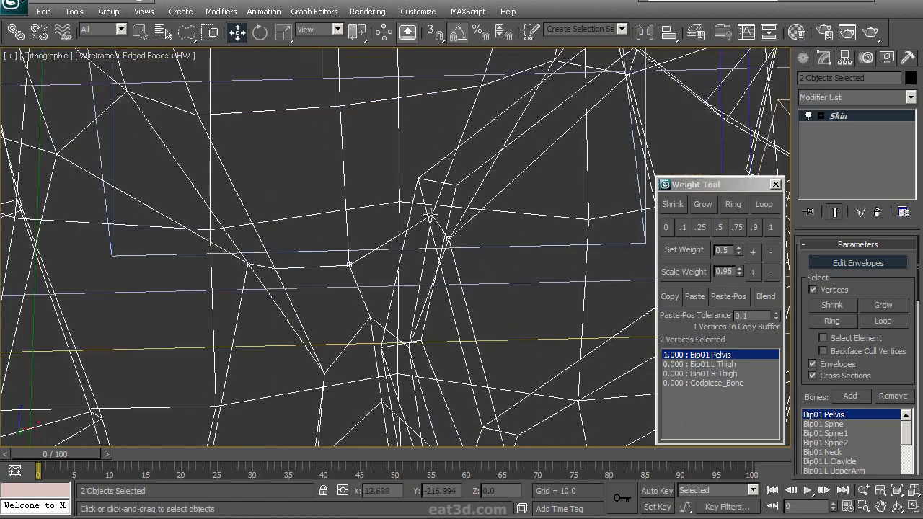
- Select the remaining vertices along the crotch crease and at the front of the left hip, and set their Bip01 Pelvis weight to 1
middle_click_drag(438, 303, 396, 300, "alt")
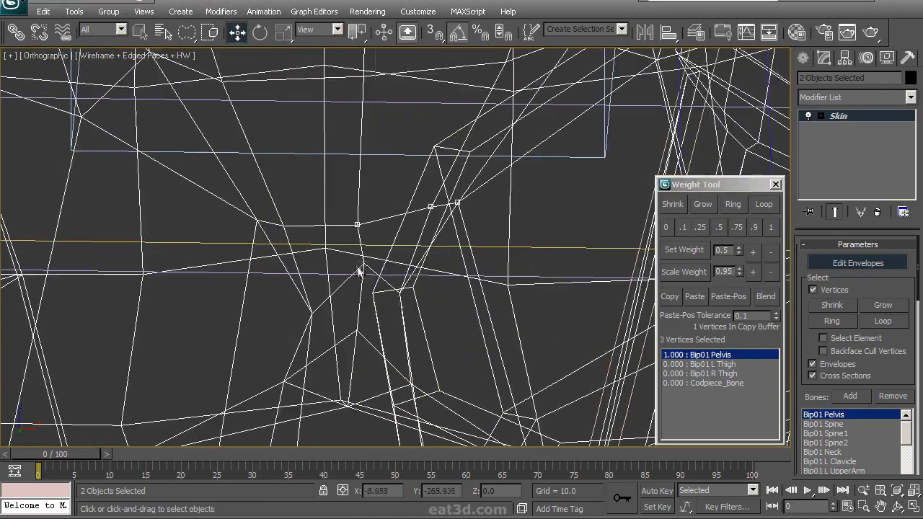
middle_click_drag(538, 295, 391, 228, "alt")
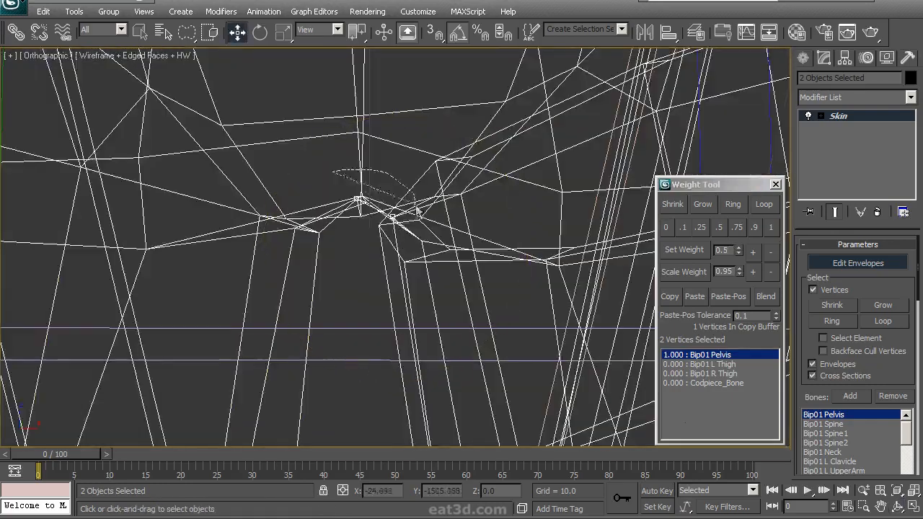
left_click_drag(348, 232, 346, 231)
mouse_move(426, 235)
middle_mouse_down("alt")
mouse_move(464, 232)
mouse_move(507, 291)
mouse_move(408, 277)
mouse_move(458, 277)
mouse_move(464, 224)
mouse_move(410, 282)
mouse_move(427, 291)
middle_mouse_up("alt")
key("F3")
key("F3")
left_click(771, 228)
key("F3")
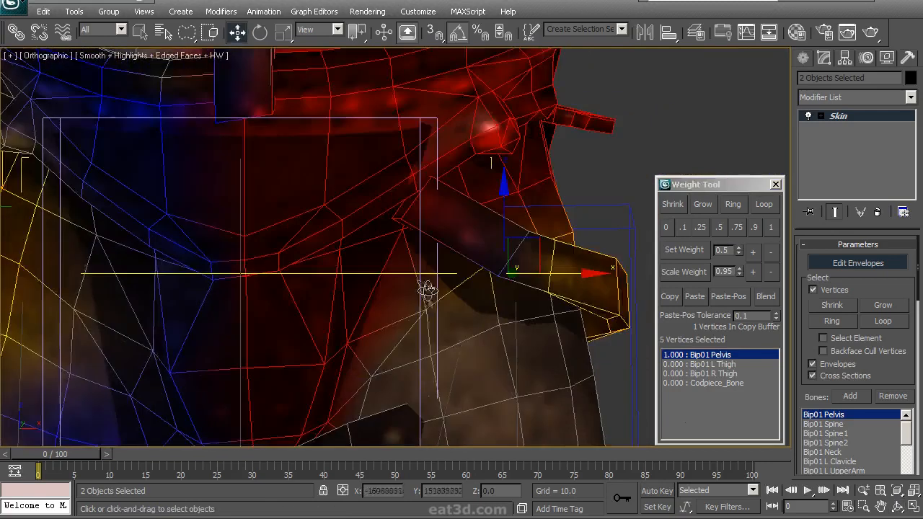
left_click(426, 310)
left_click(771, 228)
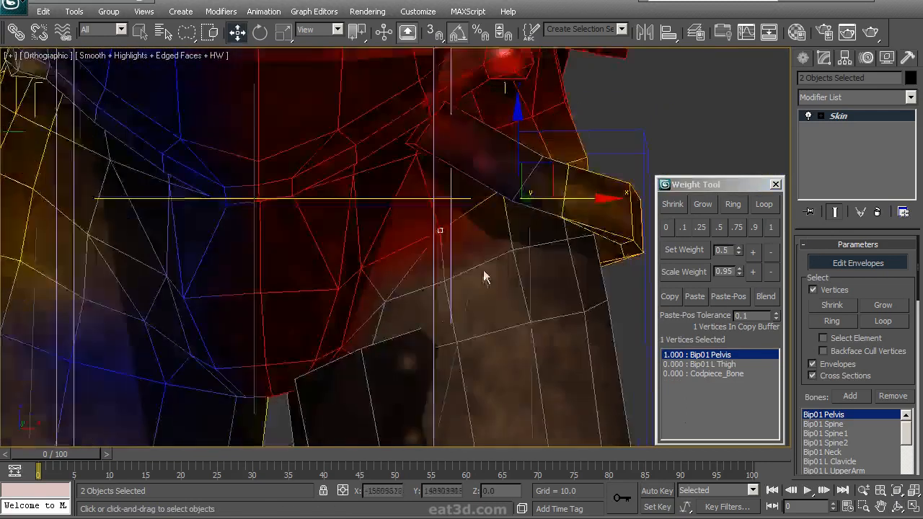
- Select the hip vertices behind the hanging belt on the left side and set their Bip01 Pelvis weight to 1
middle_click_drag(491, 258, 474, 305, "alt")
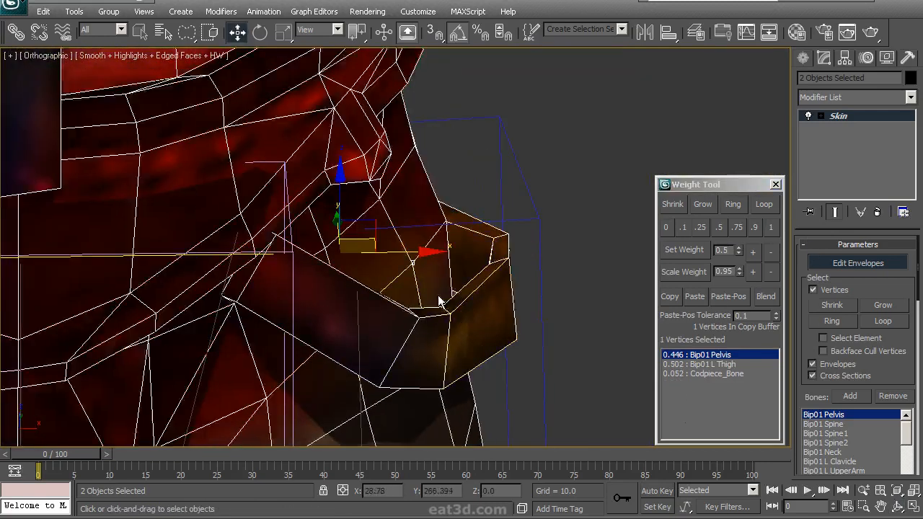
middle_click_drag(419, 286, 445, 304, "alt")
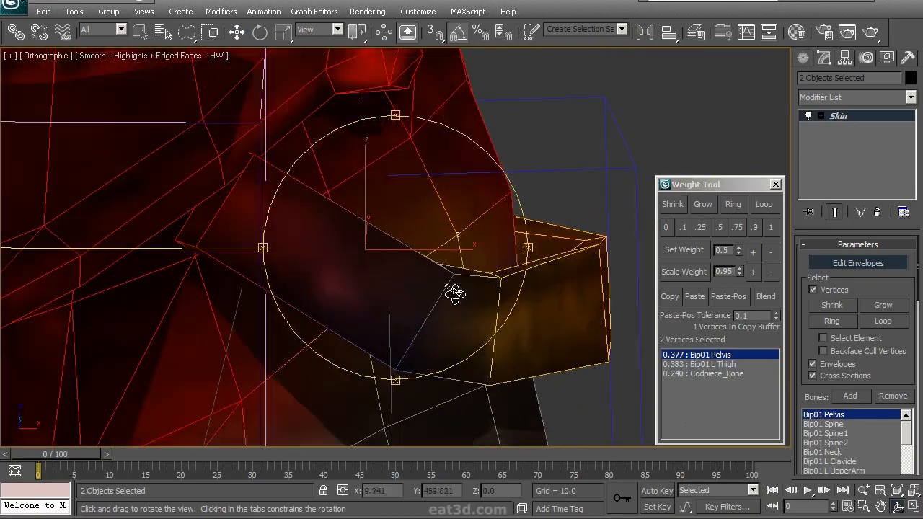
middle_click_drag(452, 272, 492, 285, "alt")
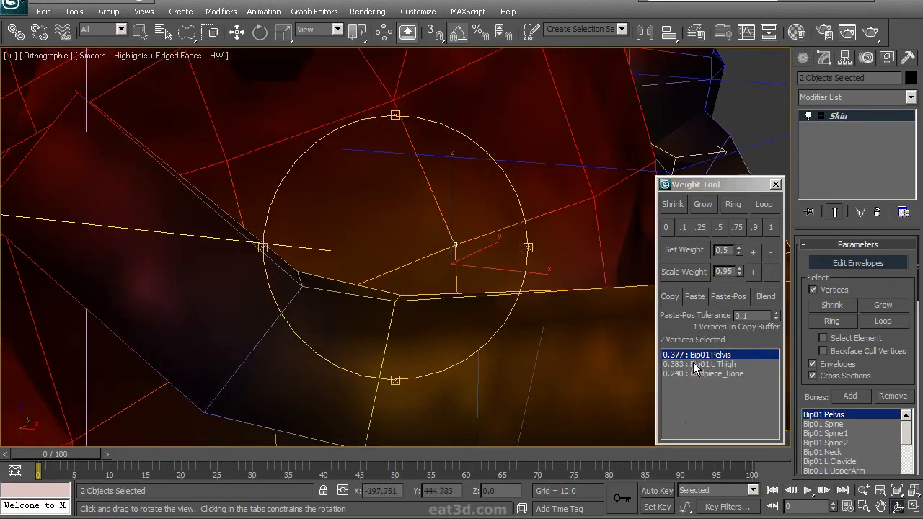
left_click_drag(406, 309, 426, 274)
scroll(427, 275, "down", 4)
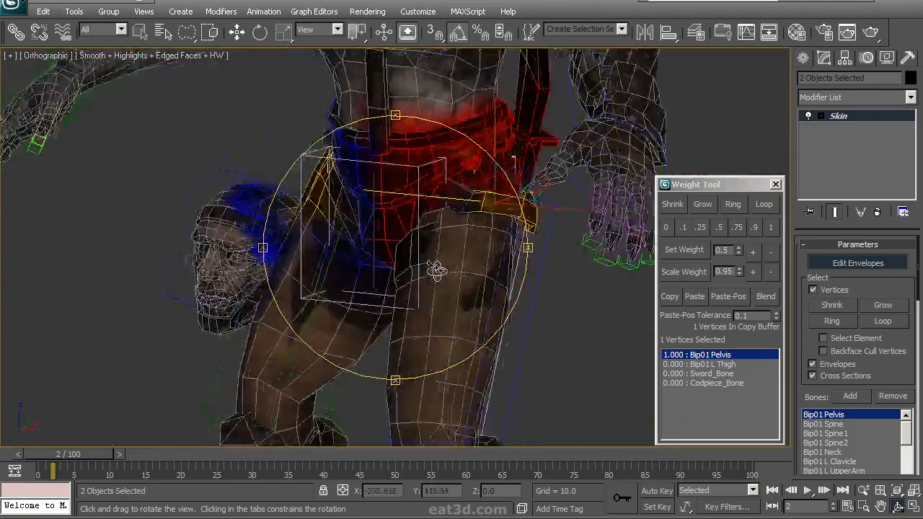
- At frame 3, select the stray vertex beside the patch on the left thigh and set its Bip01 L Thigh weight to 1
scroll(426, 274, "up", 5)
mouse_move(98, 465)
left_mouse_down()
mouse_move(114, 462)
mouse_move(74, 462)
mouse_move(95, 462)
left_mouse_up()
left_click_drag(427, 260, 449, 282)
key("ctrl+s")
scroll(449, 282, "up", 4)
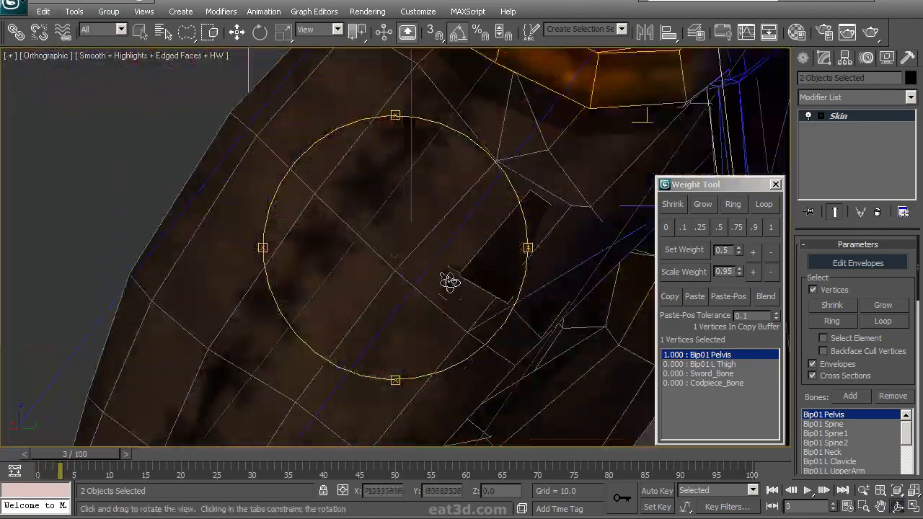
key("w")
left_click(413, 280)
key("ctrl+r")
left_click_drag(374, 258, 427, 212)
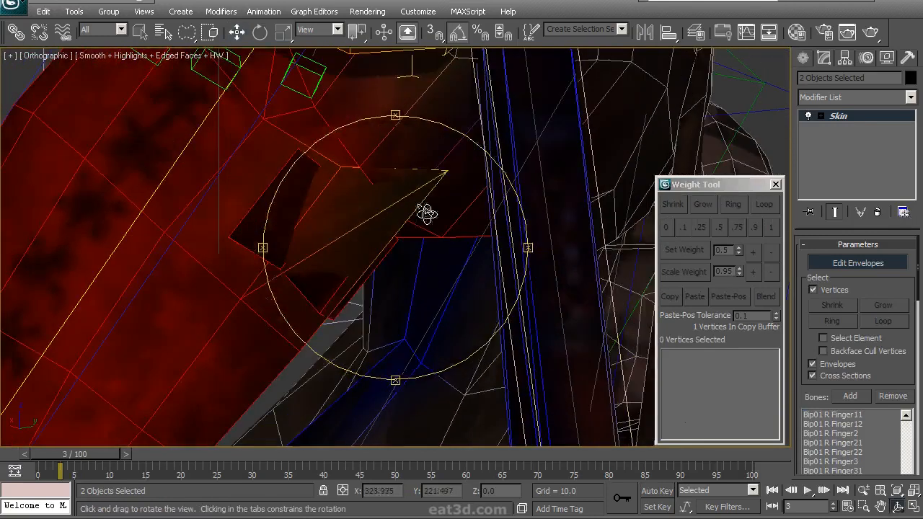
left_click(446, 171)
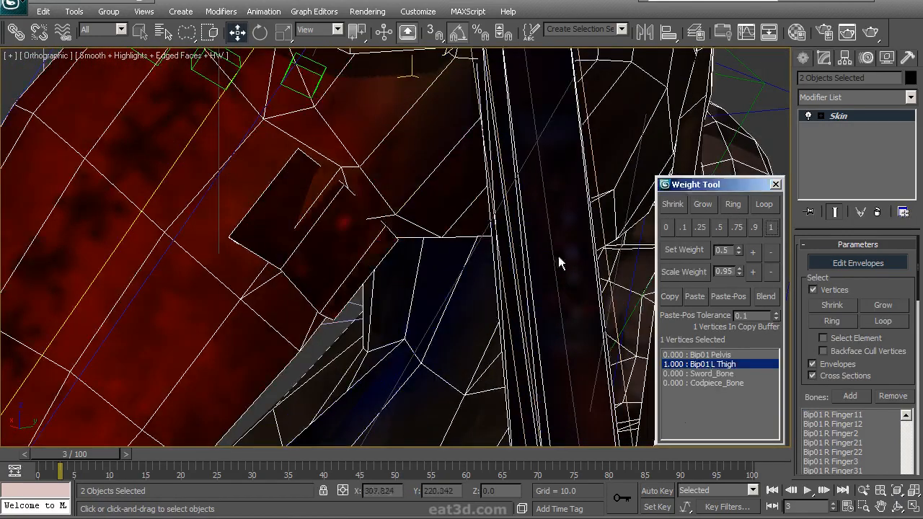
- At frame 2, select five vertices along the rear top of the left thigh and under the buttock, and set their Bip01 Pelvis weight to 0.9
middle_click_drag(329, 260, 313, 278)
scroll(310, 238, "down", 3)
key("ctrl+r")
left_click_drag(308, 223, 438, 286)
scroll(346, 259, "up", 3)
mouse_move(81, 456)
left_mouse_down()
mouse_move(111, 455)
mouse_move(76, 455)
left_mouse_up()
middle_click_drag(480, 270, 445, 368, "alt")
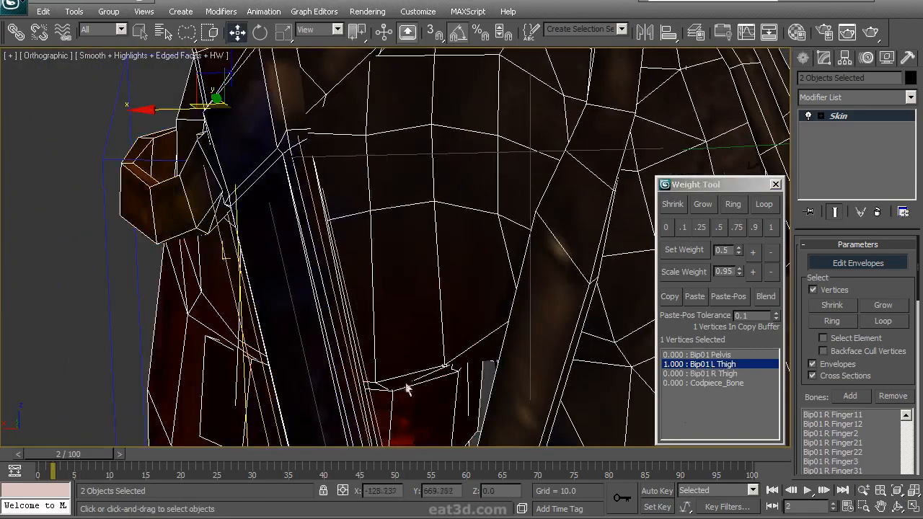
middle_click_drag(446, 315, 428, 303, "alt")
left_click(375, 182, "ctrl")
middle_click_drag(374, 182, 473, 270, "alt")
left_click(720, 356)
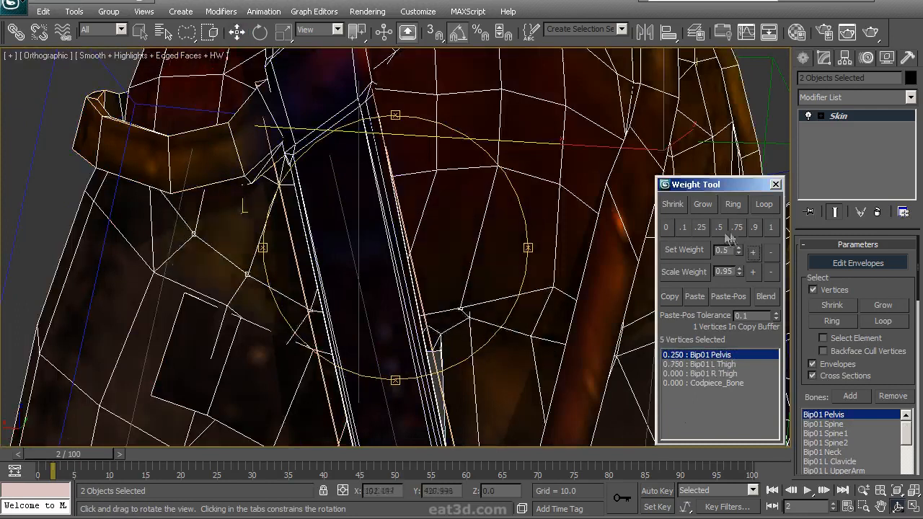
middle_click_drag(419, 252, 384, 239, "alt")
left_click(683, 249)
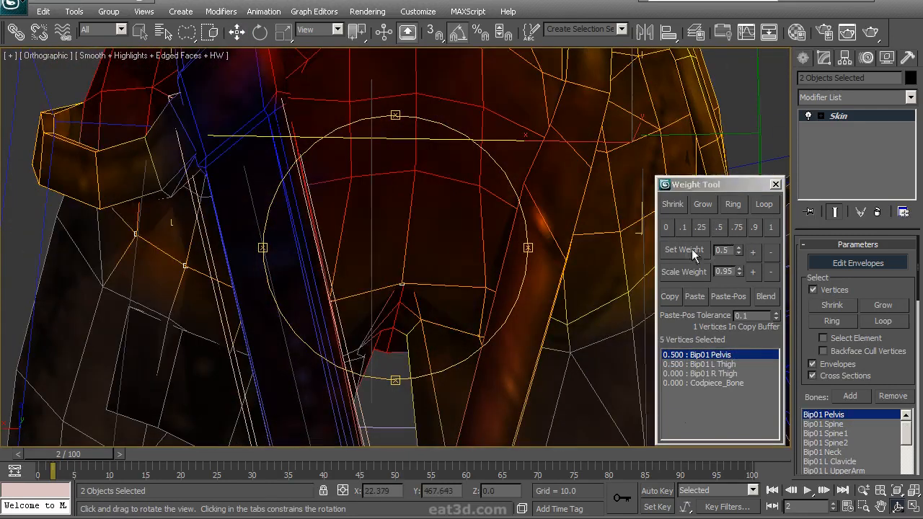
left_click(752, 253)
middle_click_drag(447, 263, 485, 280, "alt")
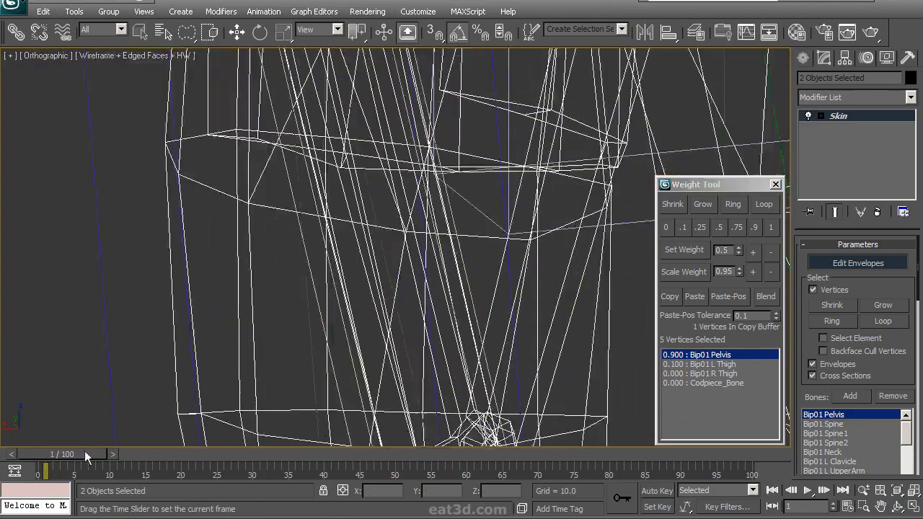
- Select the two vertices above the patch on the back of the left thigh and set their Bip01 L Thigh weight to 1
middle_click_drag(402, 264, 453, 266, "alt")
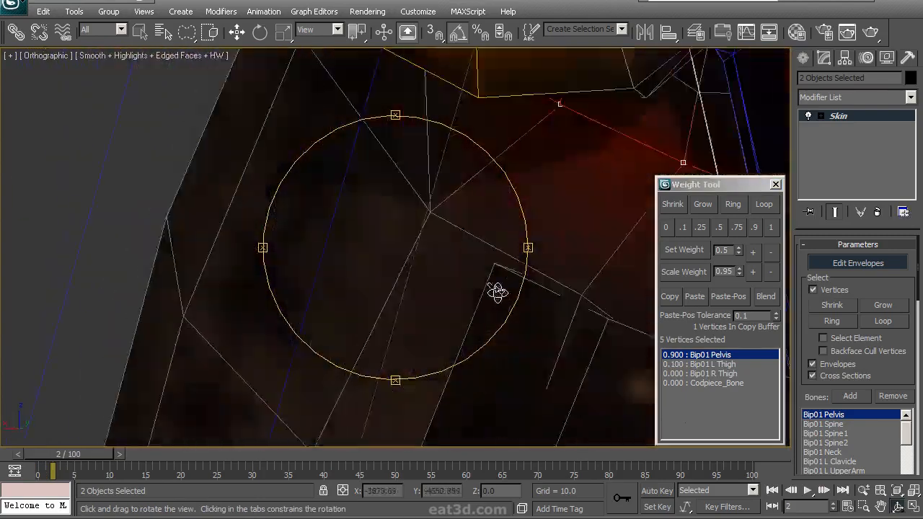
middle_click_drag(492, 291, 341, 266, "alt")
left_click(298, 222)
left_click(448, 305, "ctrl")
middle_click_drag(462, 325, 358, 267)
middle_click_drag(383, 306, 537, 250, "alt")
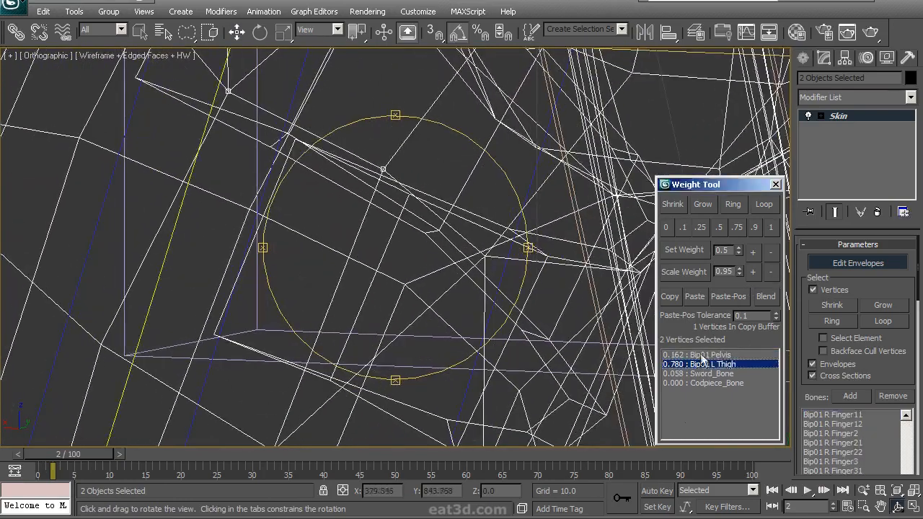
left_click(702, 359)
left_click_drag(432, 249, 591, 368)
left_click_drag(655, 350, 400, 257)
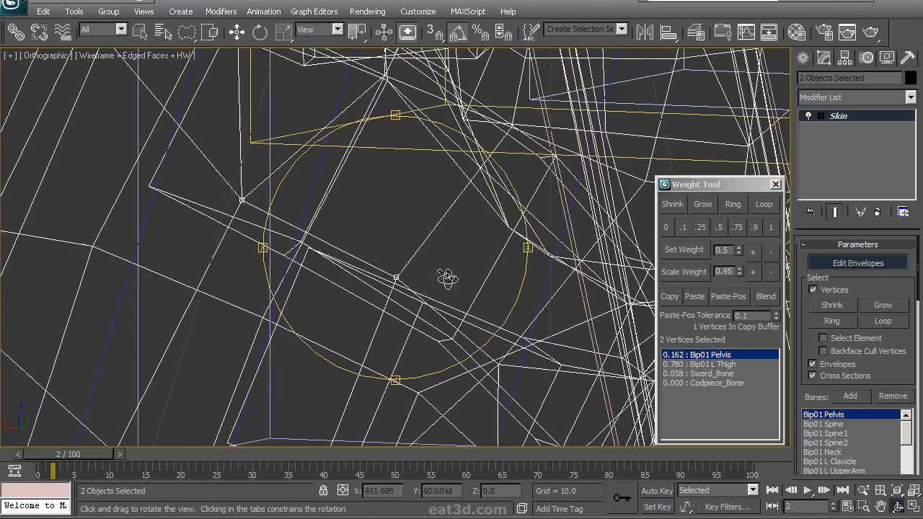
left_click_drag(452, 281, 548, 332)
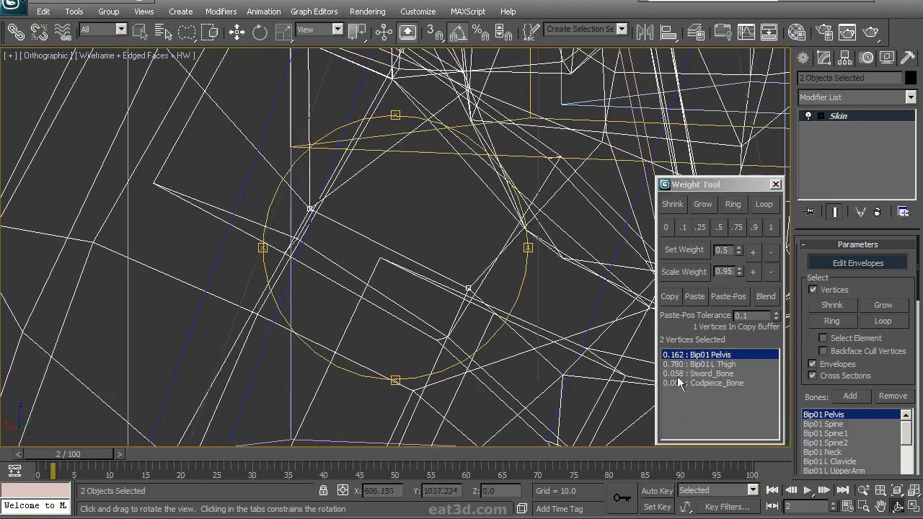
left_click_drag(476, 274, 473, 325)
left_click(723, 364)
left_click(771, 228)
- Raise the Bip01 Pelvis weight of the two selected vertices above the thigh patch to 0.35
left_click(740, 355)
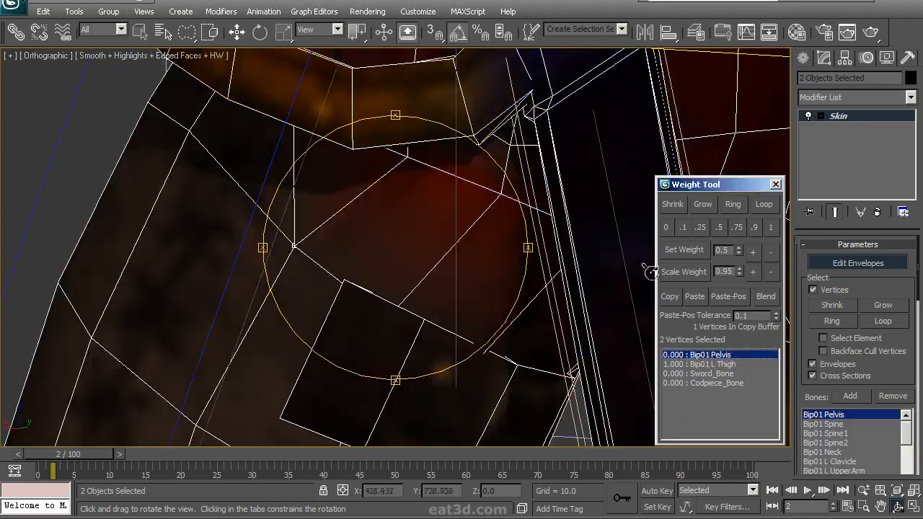
left_click_drag(548, 282, 494, 274)
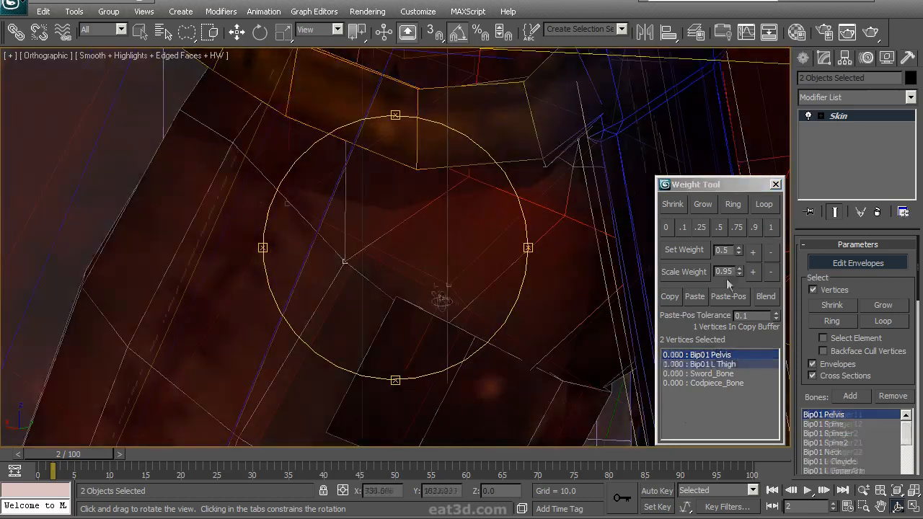
left_click(754, 297)
left_click(771, 228)
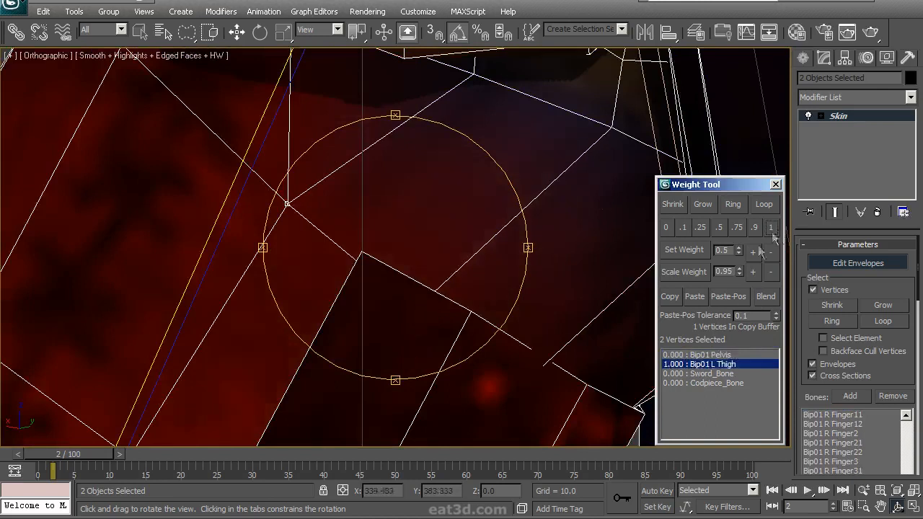
left_click(710, 355)
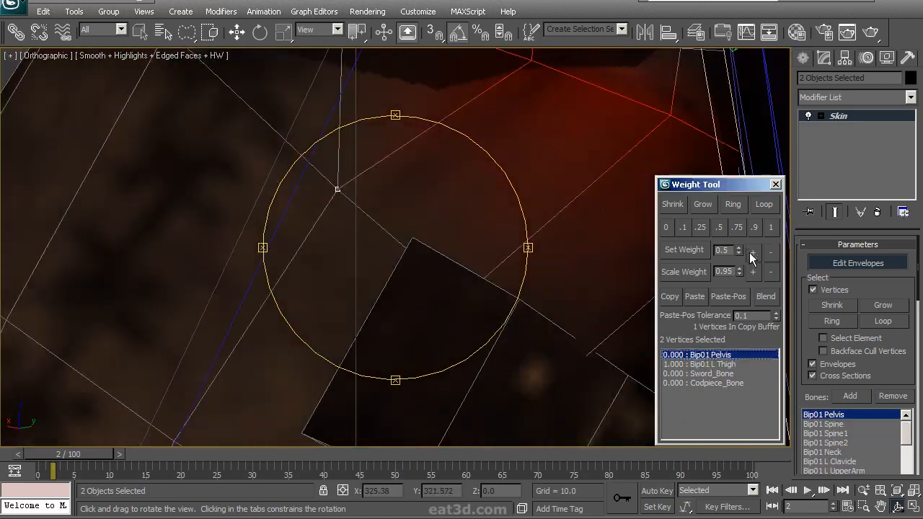
left_click(753, 251)
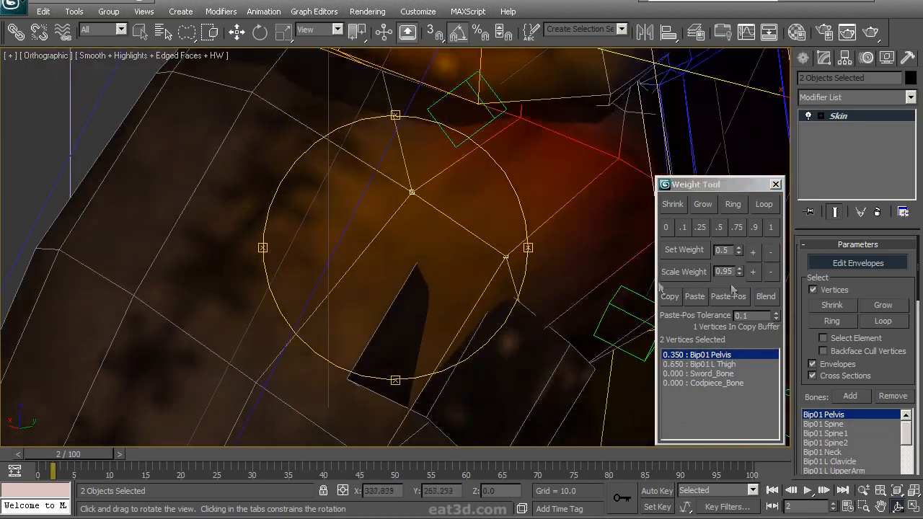
- Copy the weights of the two thigh vertices and paste them onto the hidden vertex near the inner thigh crease
left_click(670, 297)
left_click_drag(516, 254, 374, 322)
key("F3")
left_click(352, 186)
left_click_drag(352, 186, 598, 267)
mouse_move(461, 252)
left_mouse_down()
mouse_move(443, 245)
mouse_move(476, 256)
left_mouse_up()
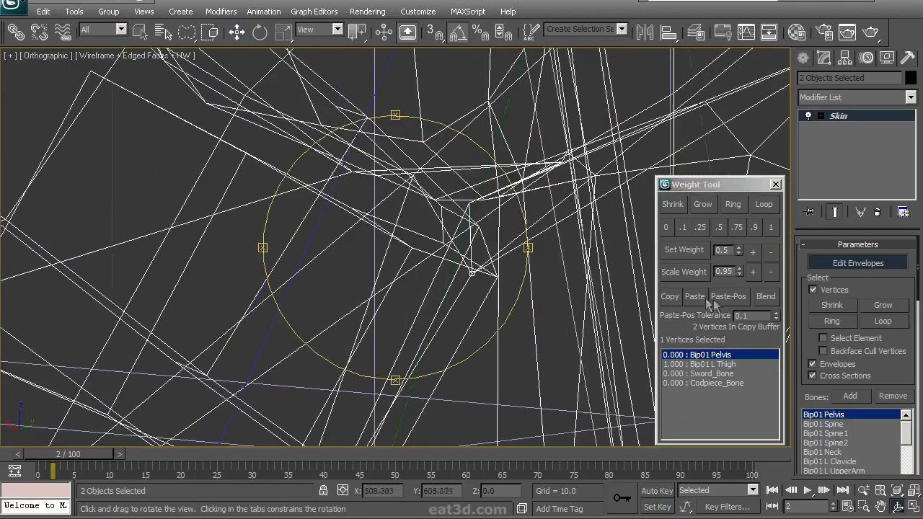
key("F3")
left_click_drag(520, 280, 332, 207)
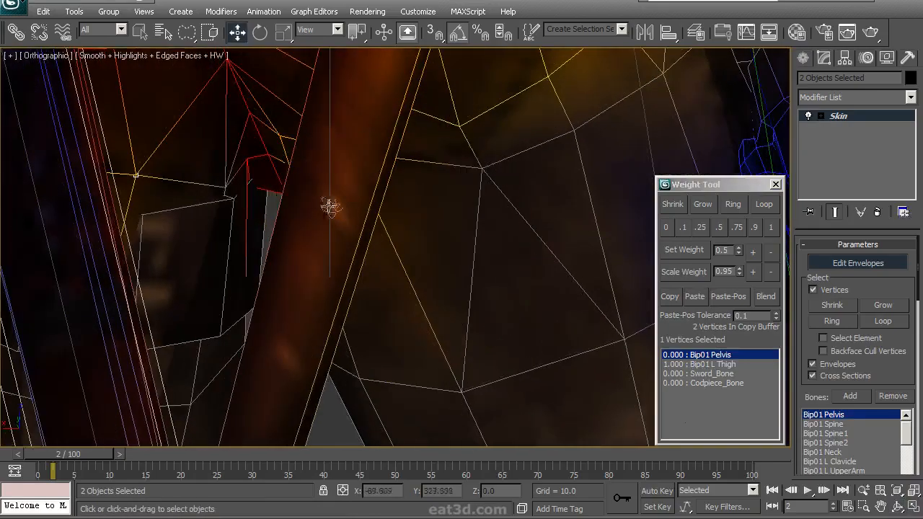
- Paste the copied weights onto the remaining hidden vertices around the inner upper left thigh
key("ctrl+r")
left_click_drag(467, 252, 336, 267)
key("F3")
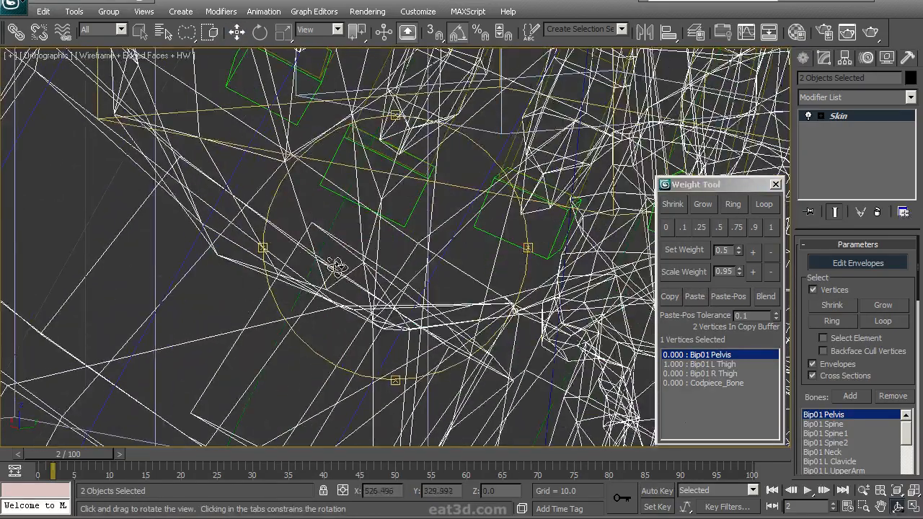
left_click_drag(315, 232, 433, 239)
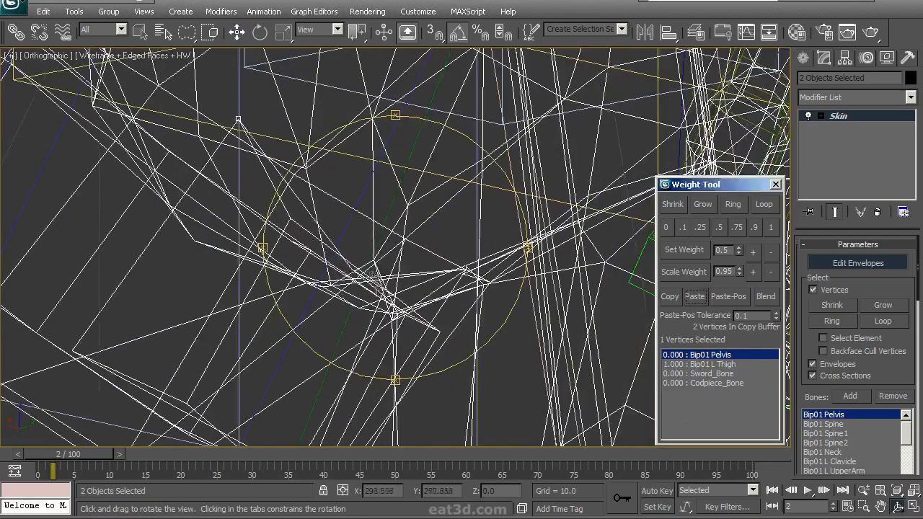
left_click(330, 258)
key("F3")
middle_click_drag(294, 230, 353, 200, "alt")
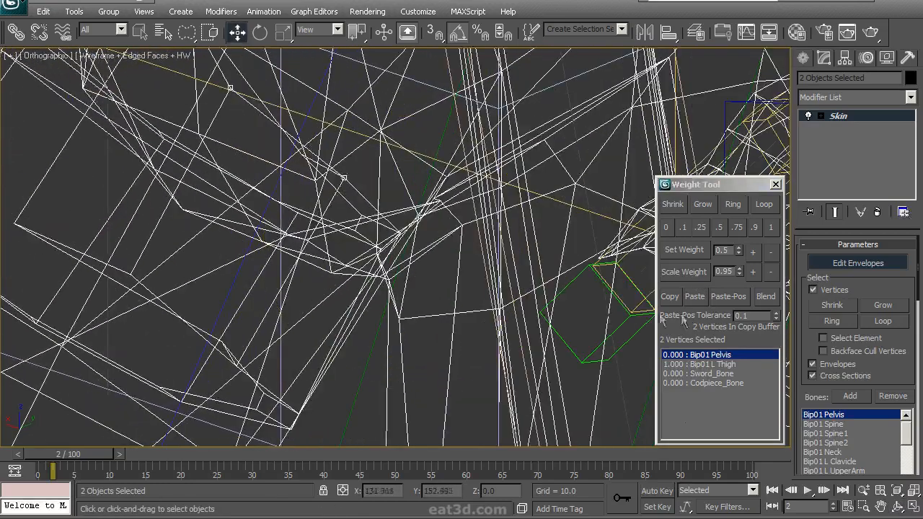
left_click(694, 297)
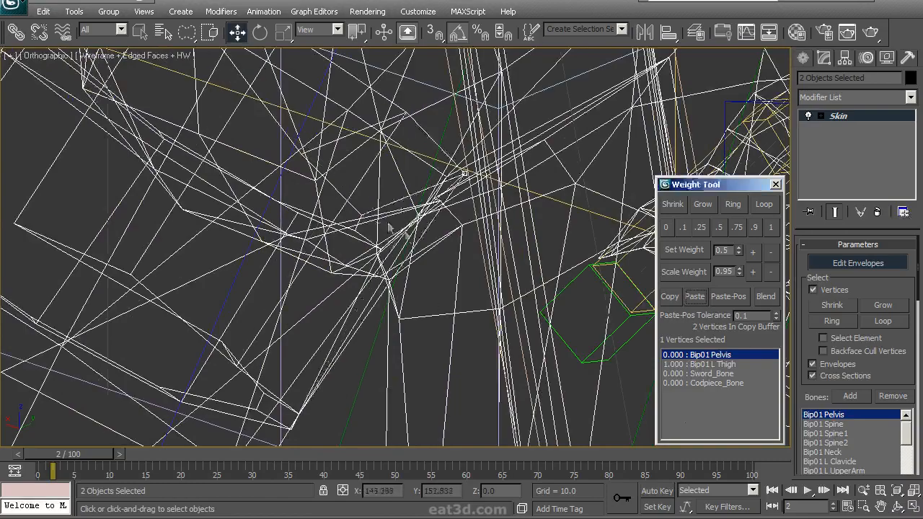
- Scrub through the first animation frames and examine how the left thigh, patch and hip deform from several angles
scroll(427, 289, "down", 2)
key("F3")
middle_click_drag(426, 285, 442, 249, "alt")
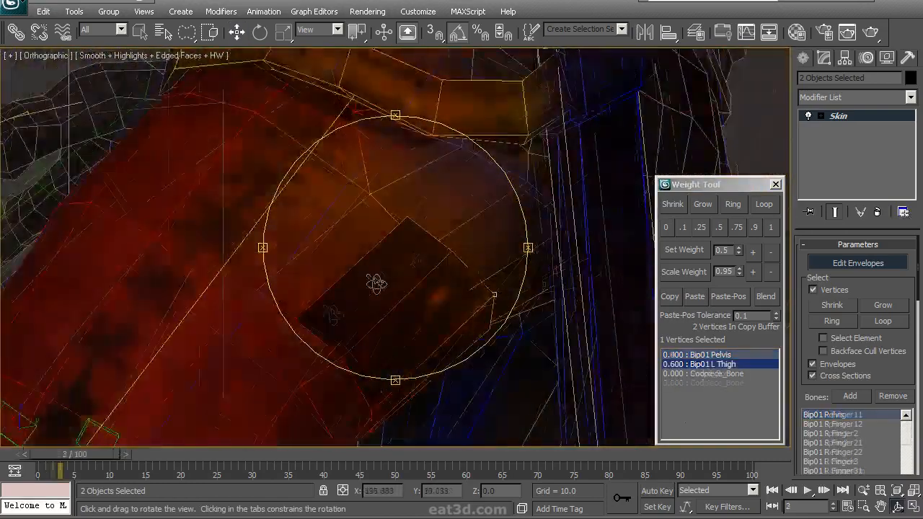
mouse_move(377, 282)
middle_mouse_down("alt")
mouse_move(354, 256)
mouse_move(382, 268)
mouse_move(385, 207)
middle_mouse_up("alt")
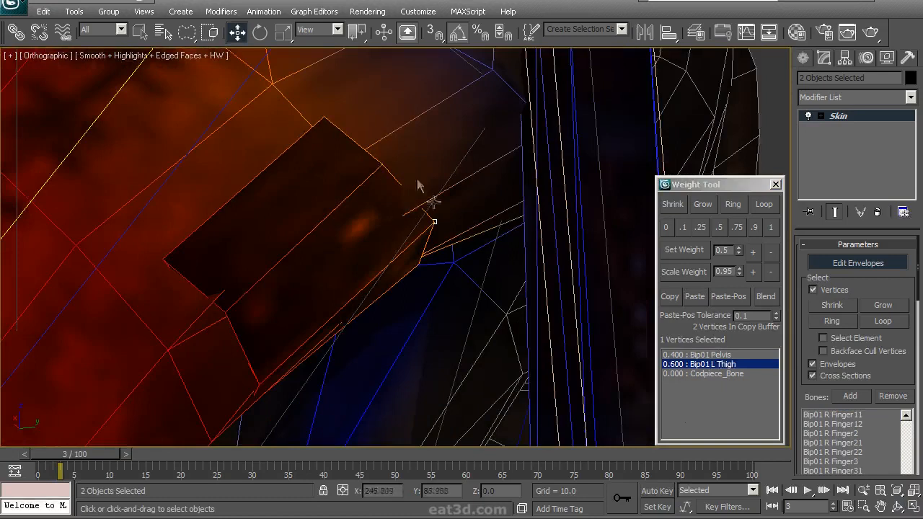
left_click_drag(98, 458, 65, 458)
middle_click_drag(332, 325, 412, 257, "alt")
left_click_drag(47, 458, 61, 457)
left_click_drag(303, 303, 418, 239)
middle_click_drag(419, 238, 369, 325, "alt")
left_click(344, 316)
key("Home")
middle_click_drag(338, 404, 54, 470, "alt")
middle_click_drag(216, 369, 346, 315, "alt")
- At frame 3, select the vertex below the thigh patch's lower inner corner and give it a Bip01 Pelvis weight of 0.05
key("w")
left_click(431, 323)
scroll(524, 165, "down", 4)
middle_click_drag(524, 165, 445, 279)
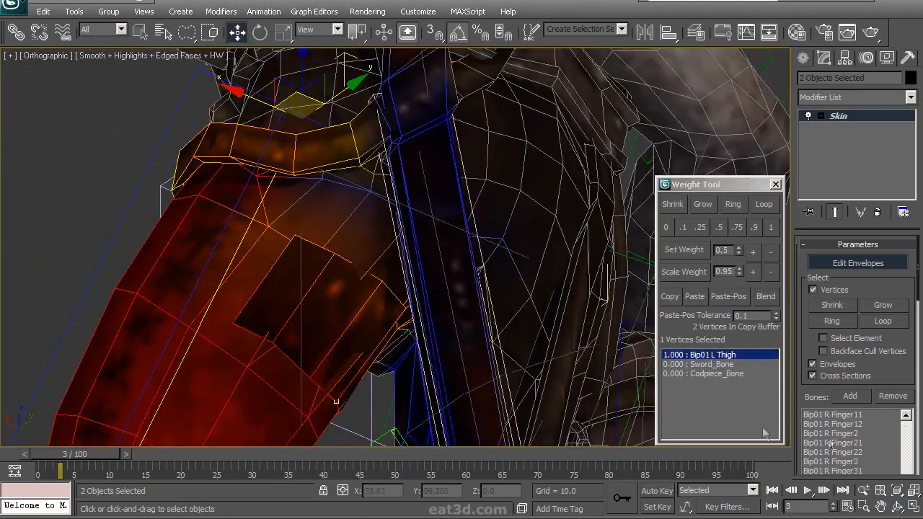
left_click_drag(910, 451, 910, 440)
left_click(824, 414)
scroll(542, 278, "up", 3)
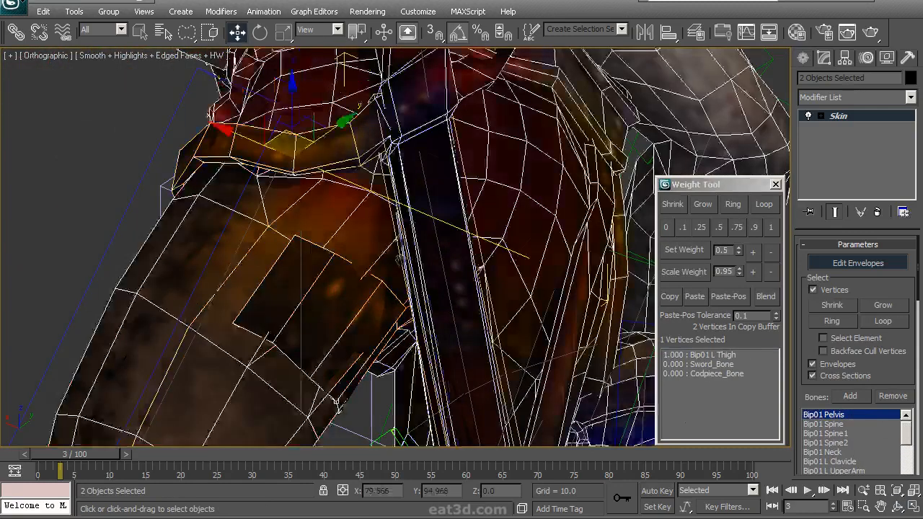
left_click(752, 252)
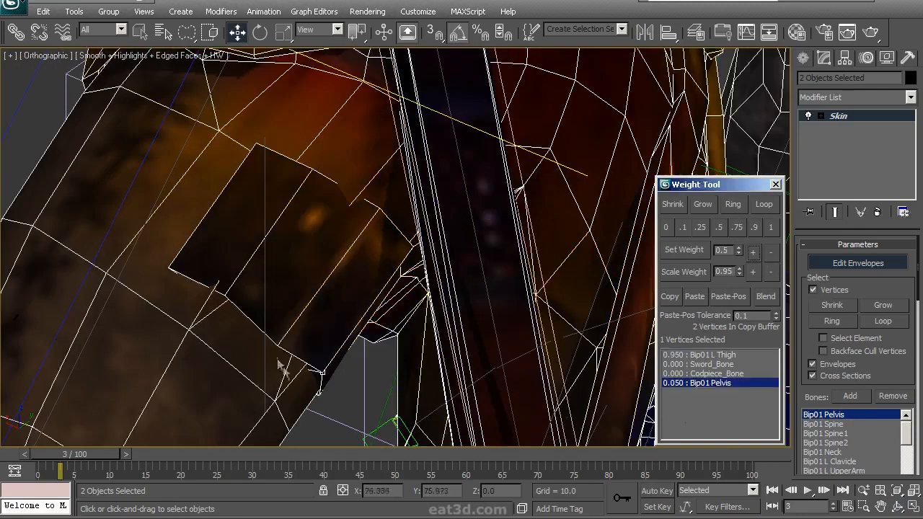
- Give the vertices along the left thigh patch's lower edge a Bip01 Pelvis weight of 0.05
left_click(752, 254)
left_click(225, 292)
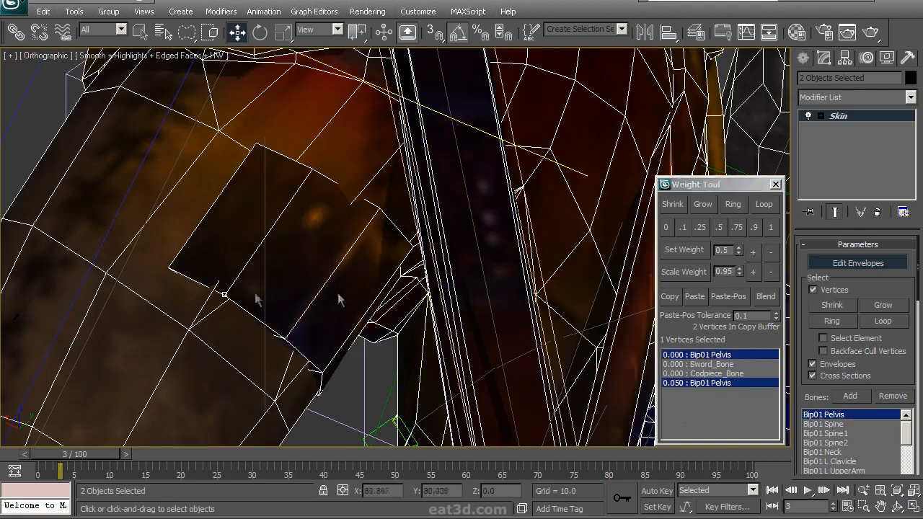
left_click(751, 253)
scroll(373, 253, "down", 4)
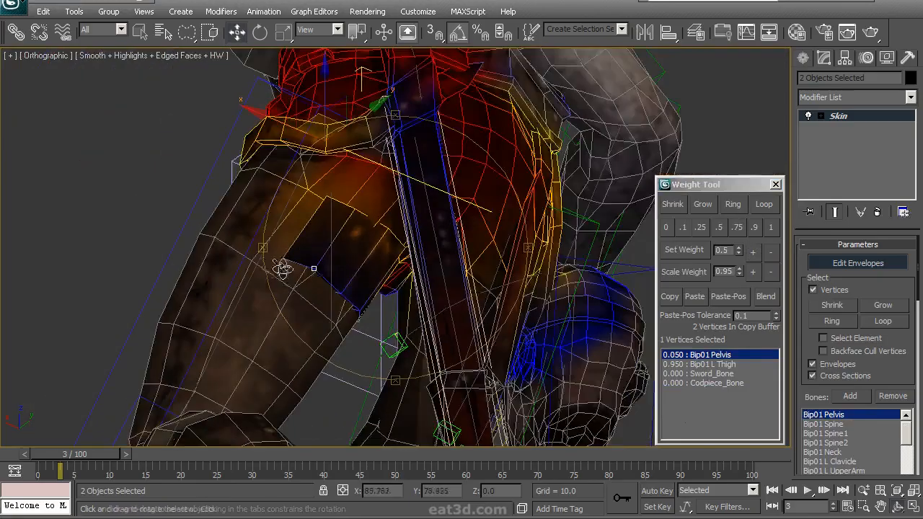
mouse_move(59, 453)
left_mouse_down()
mouse_move(79, 451)
mouse_move(64, 449)
left_mouse_up()
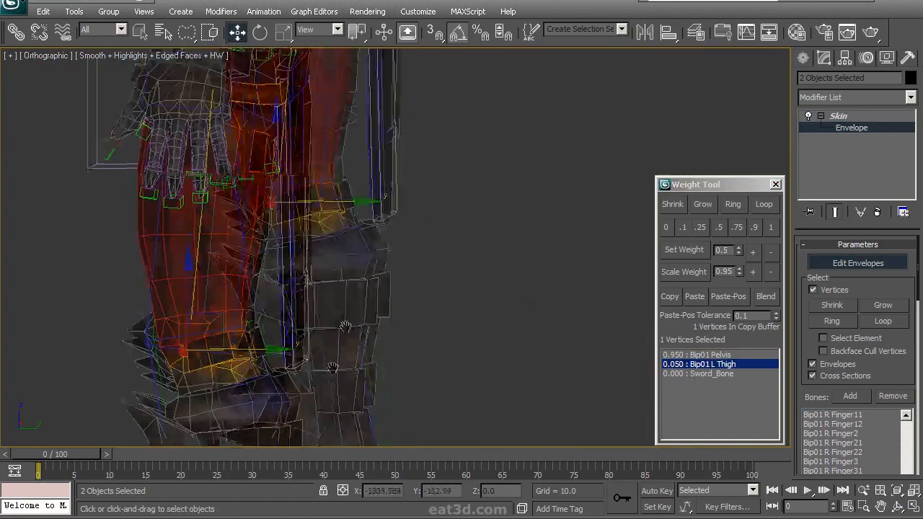
- At frame 0, select the sword element in the body's Editable Poly level and hide it
middle_click_drag(389, 245, 468, 288, "alt")
key("w")
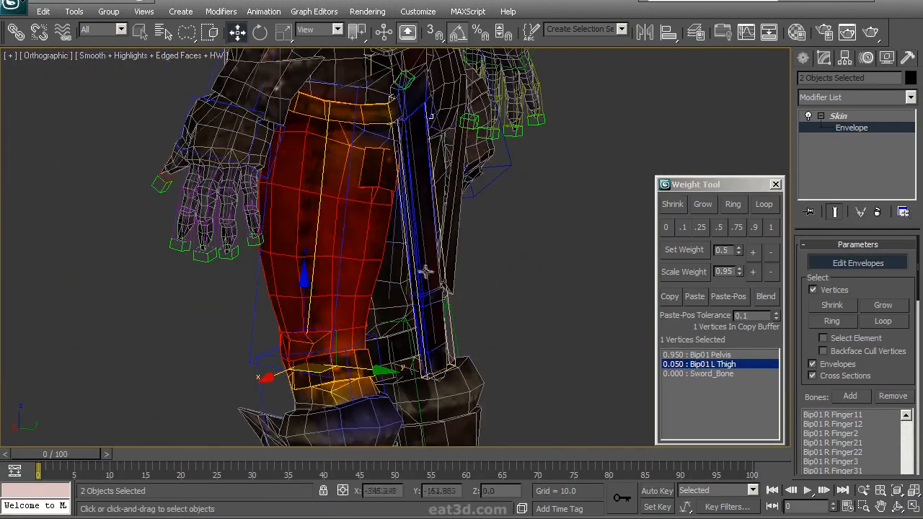
left_click(866, 128)
left_click(431, 255)
left_click(807, 139)
scroll(895, 169, "down", 1)
left_click(876, 186)
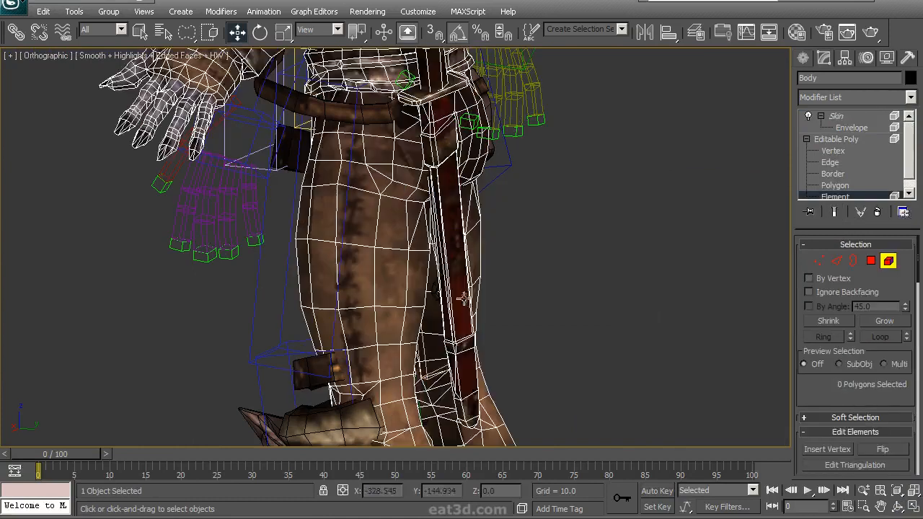
left_click(428, 105)
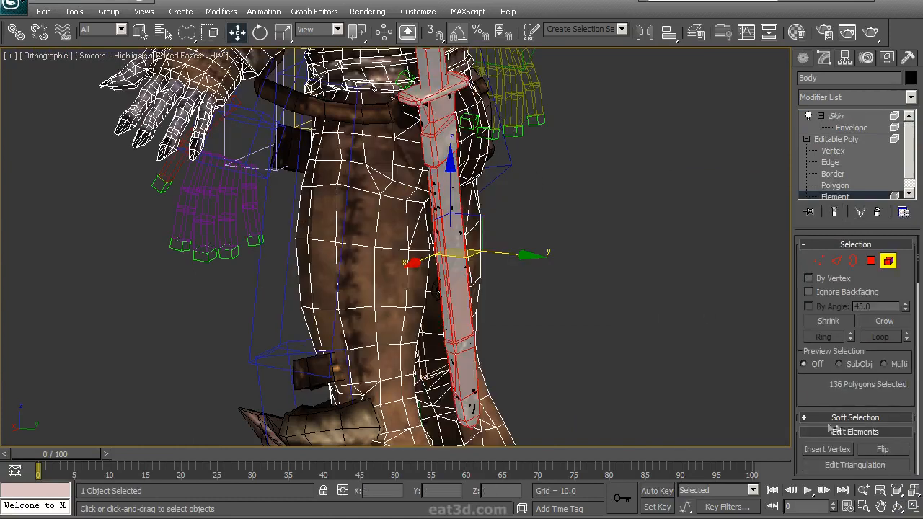
scroll(800, 406, "down", 5)
left_click(821, 325)
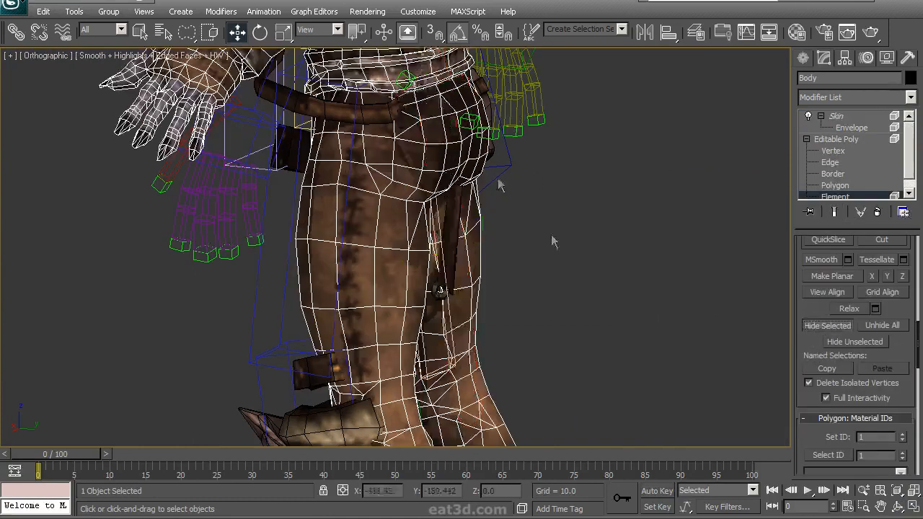
- Return to the body's Skin modifier and move the animation to frame 5
middle_click_drag(395, 115, 373, 255)
left_click(370, 248)
left_click(273, 245)
middle_click_drag(272, 247, 380, 206, "alt")
key("w")
left_click(837, 116)
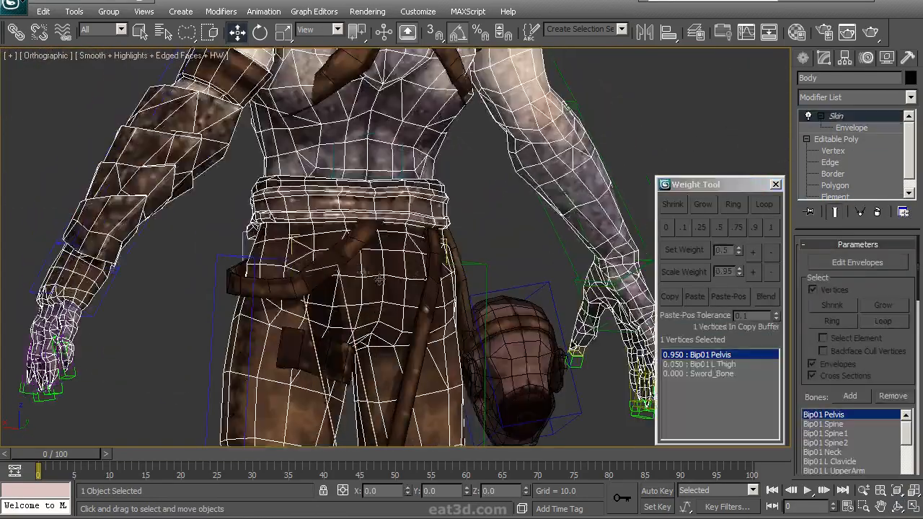
scroll(568, 283, "down", 3)
middle_click_drag(399, 348, 360, 247)
scroll(360, 247, "up", 3)
left_click_drag(72, 458, 108, 460)
- Set the Bip01 Pelvis weight to 1 on the row of vertices across the left buttock below the strap
middle_click_drag(361, 390, 408, 311, "alt")
scroll(362, 262, "up", 3)
key("w")
left_click(372, 262)
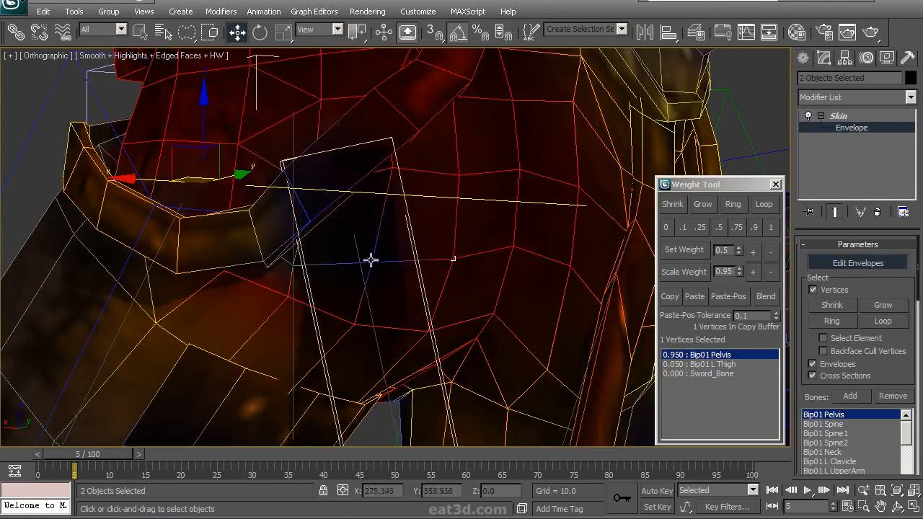
left_click(773, 228)
middle_click_drag(278, 243, 425, 254, "alt")
key("F3")
left_click(309, 262)
mouse_move(310, 262)
middle_mouse_down("alt")
mouse_move(418, 234)
mouse_move(433, 248)
mouse_move(420, 258)
mouse_move(414, 192)
middle_mouse_up("alt")
left_click(773, 228)
- Select the three vertices across the left buttock and give them a Bip01 L Thigh weight of 0.05
scroll(464, 236, "down", 2)
key("F3")
scroll(433, 249, "up", 2)
left_click(423, 197)
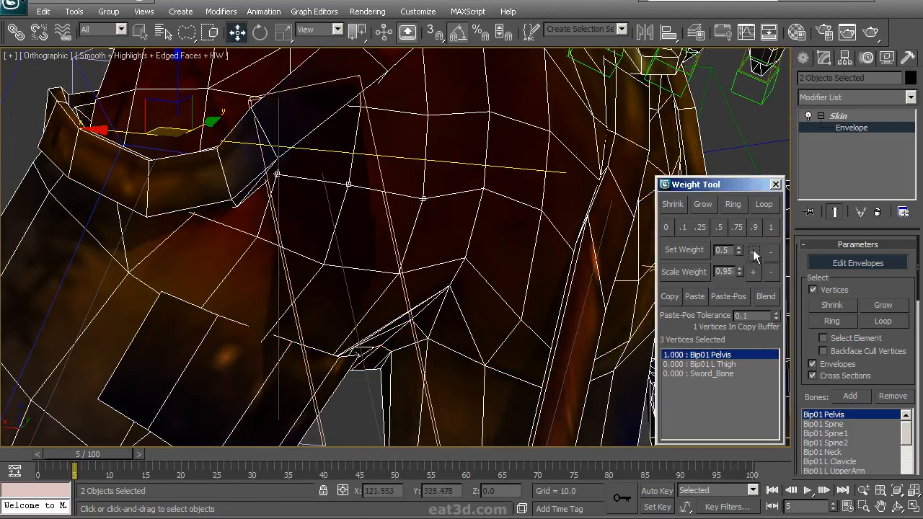
left_click(727, 364)
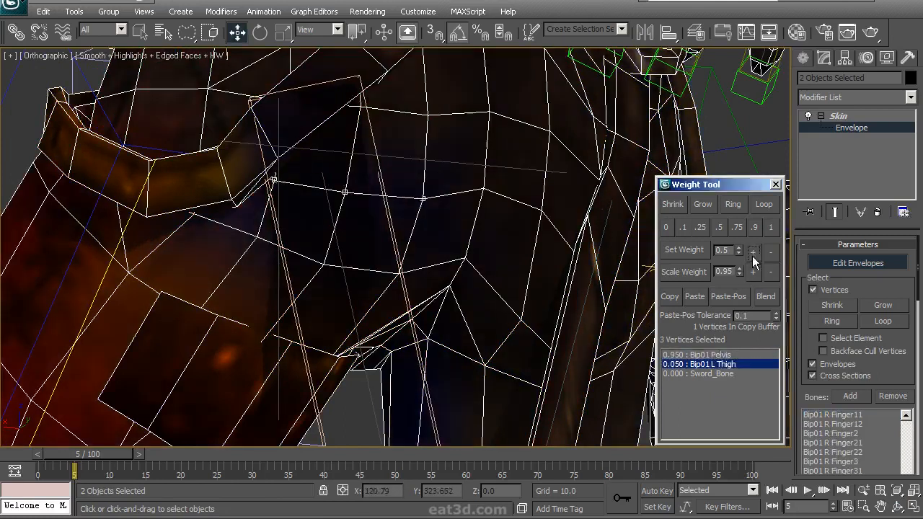
- Set the Bip01 L Thigh weight to 0.15 on the vertex just below the strap's lower inner corner
left_click(256, 236)
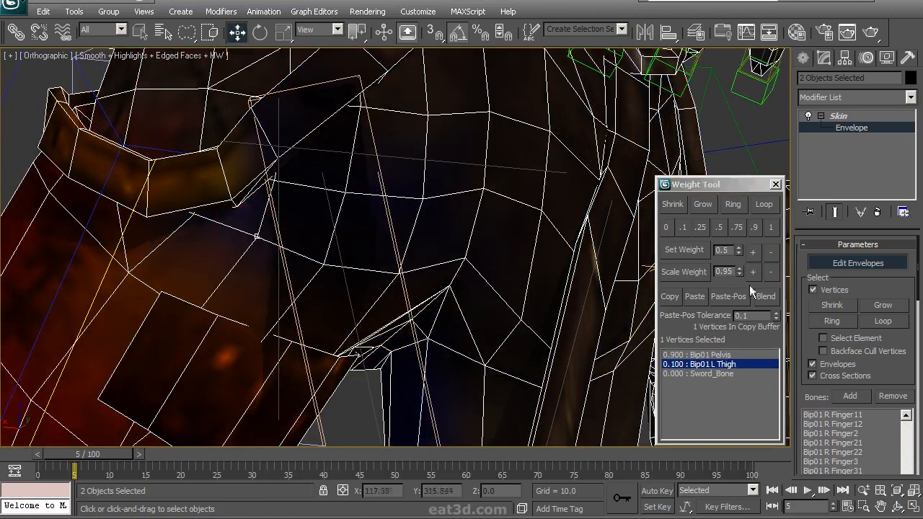
scroll(323, 277, "up", 3)
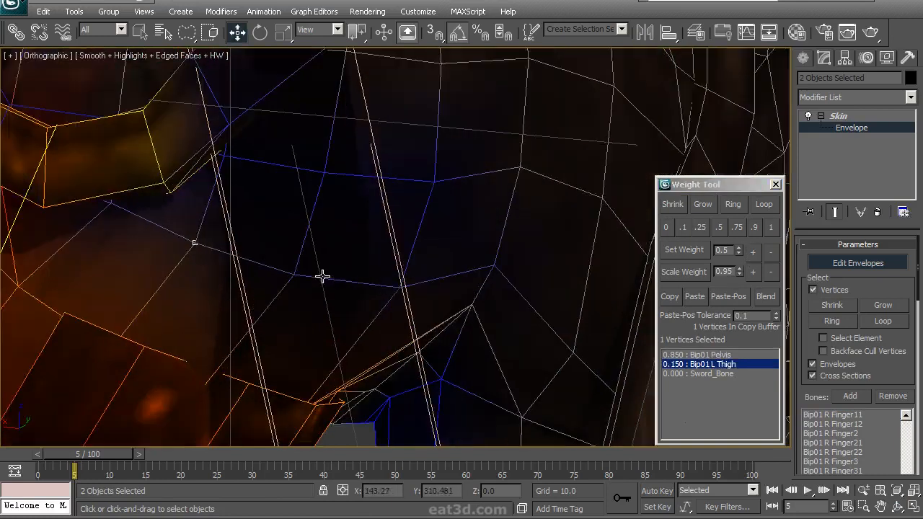
middle_click_drag(364, 301, 427, 288, "alt")
key("w")
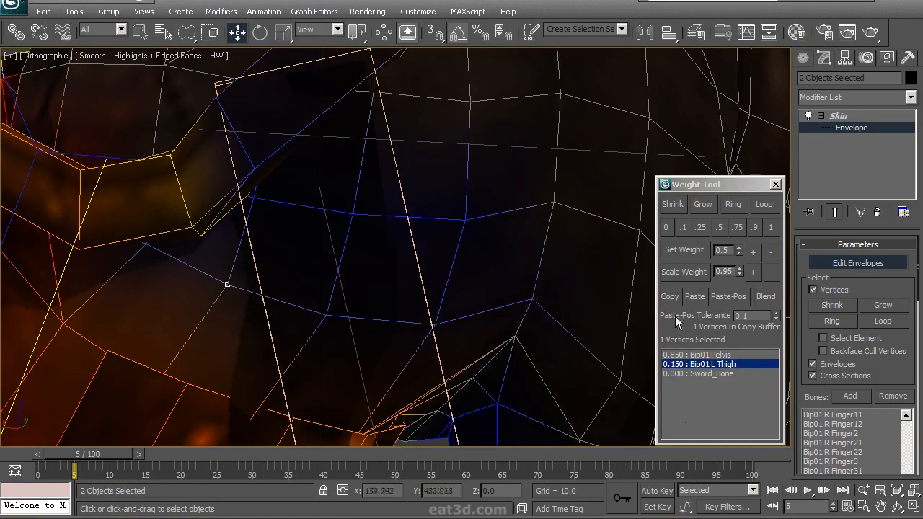
middle_click_drag(232, 280, 276, 243)
scroll(274, 262, "up", 2)
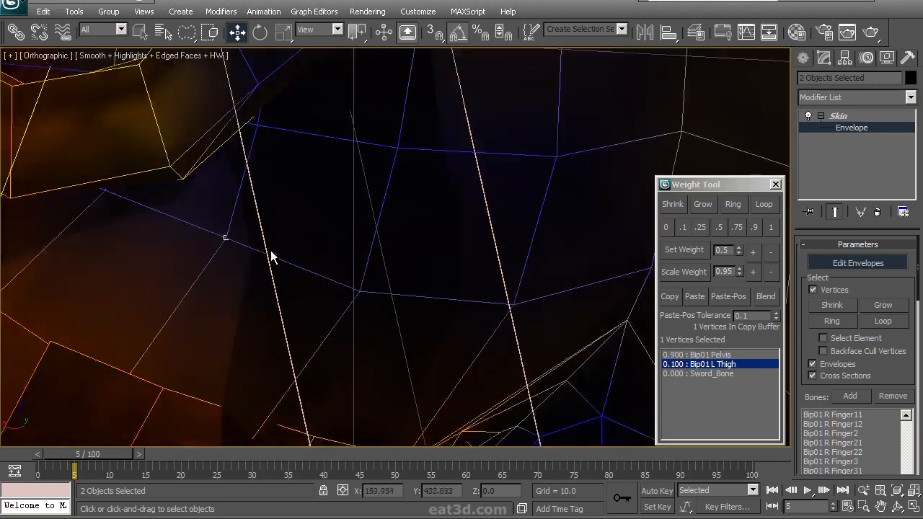
scroll(275, 262, "down", 2)
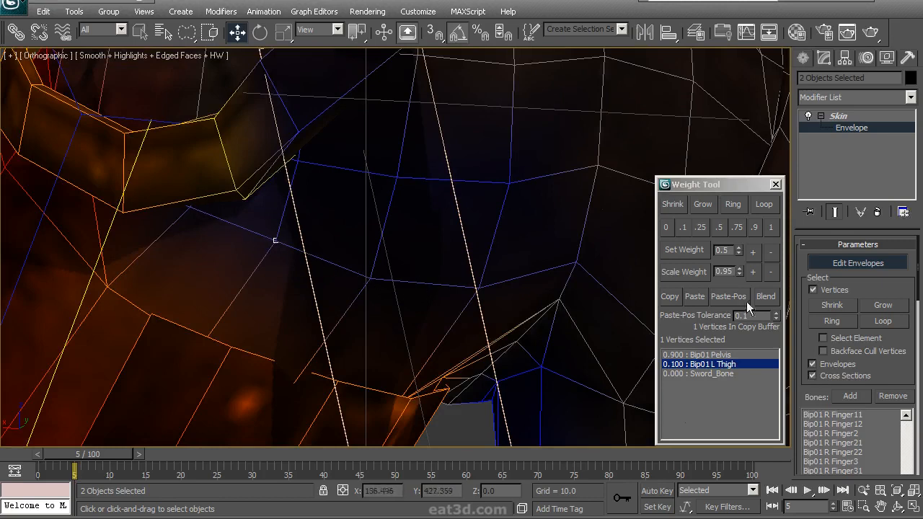
left_click(753, 253)
- Raise the Bip01 L Thigh weight by one increment on the upper buttock vertex beside the strap
middle_click_drag(351, 262, 404, 299, "alt")
key("w")
left_click(334, 265)
key("w")
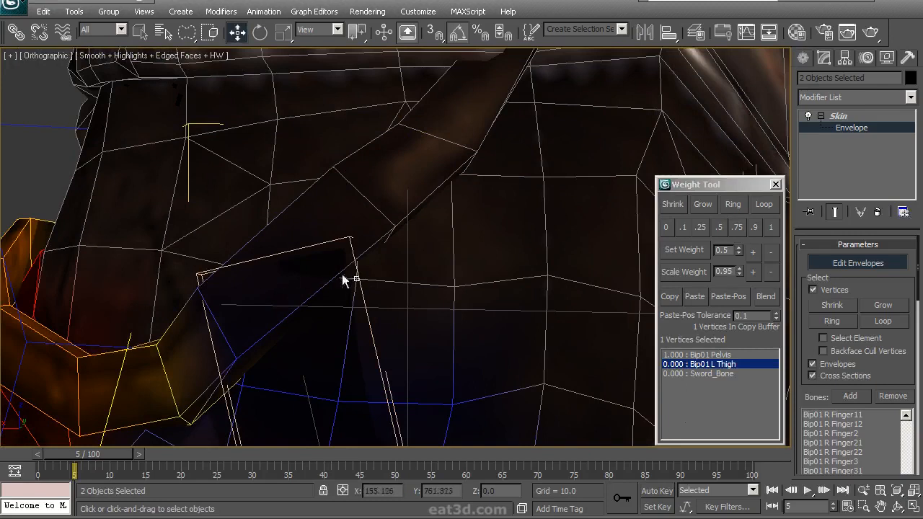
left_click(754, 252)
middle_click_drag(383, 245, 428, 208)
middle_click_drag(429, 209, 346, 257, "alt")
key("F3")
key("ctrl+z")
key("ctrl+r")
left_click_drag(383, 248, 460, 264)
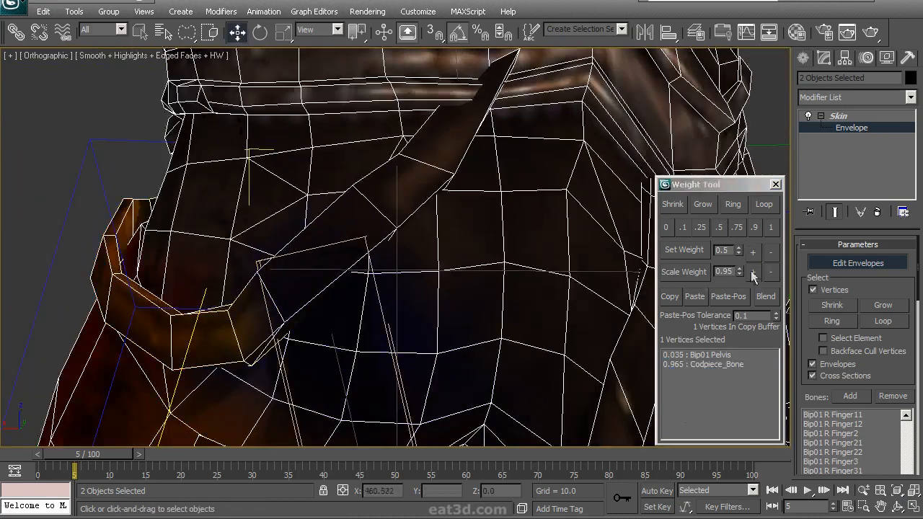
left_click(754, 253)
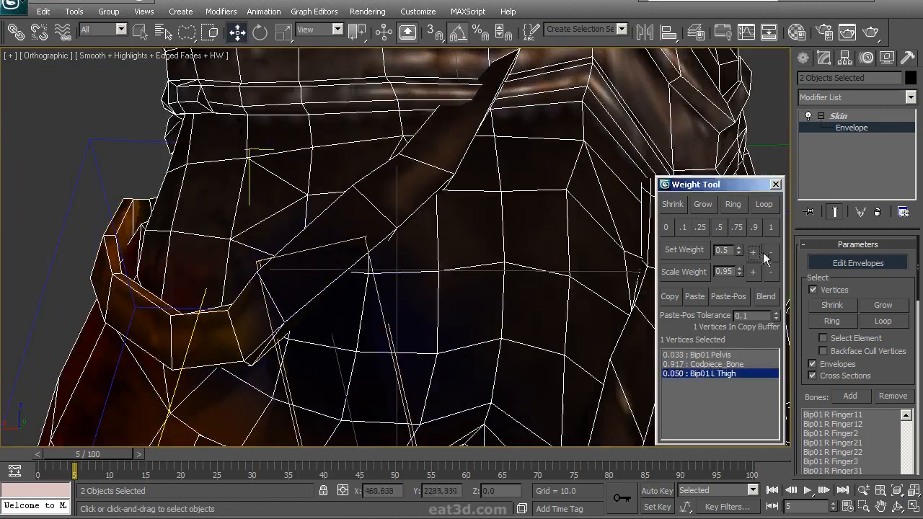
scroll(456, 267, "up", 3)
key("ctrl+z")
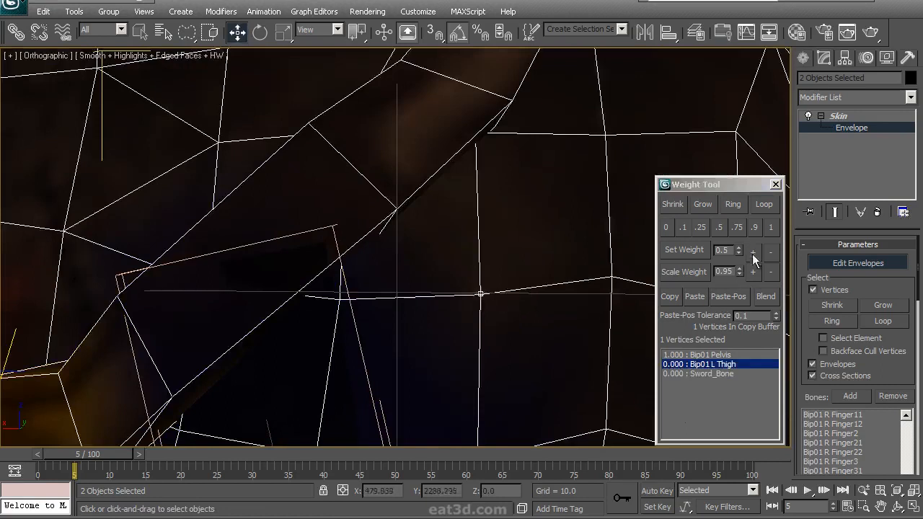
- Give the next upper buttock vertex and the row of hip vertices above the strap a Bip01 L Thigh weight of 0.05
left_click(754, 252)
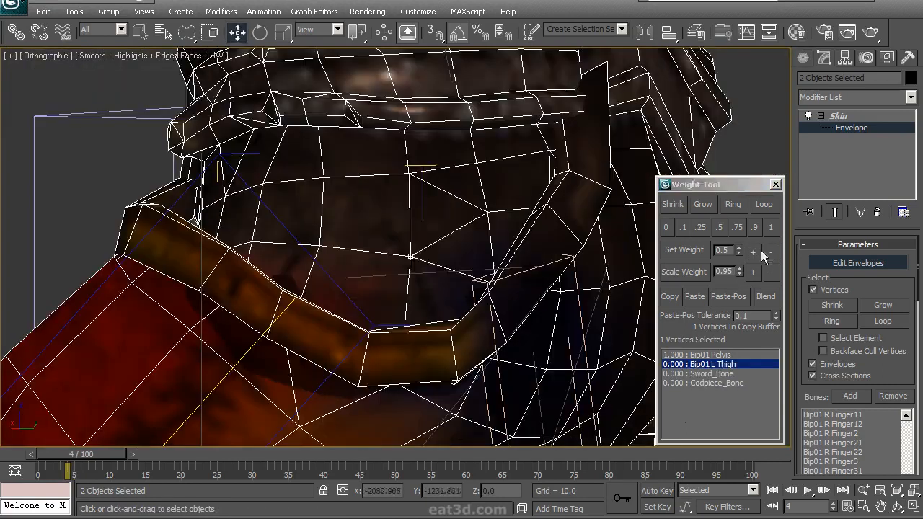
left_click(754, 252)
left_click(754, 252)
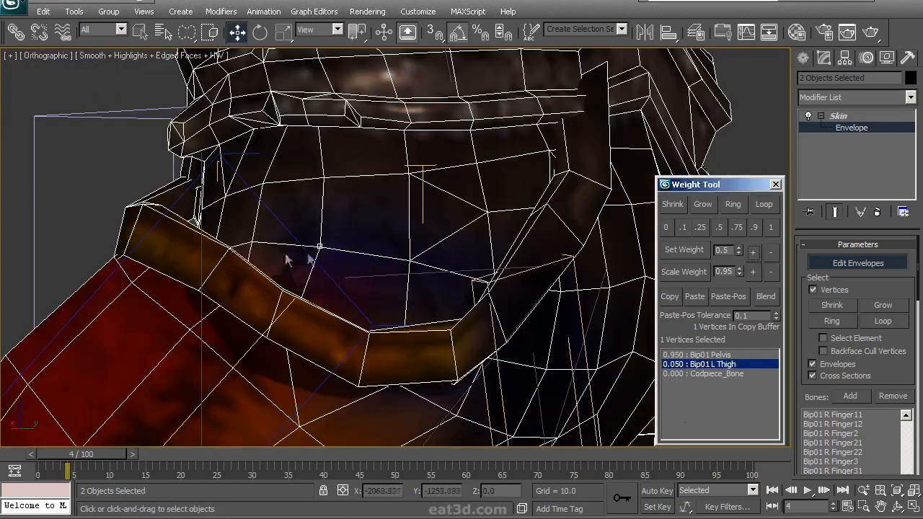
- Advance to frame 6 and examine how the left hip, strap and buttock crease deform from several angles
middle_click_drag(346, 237, 445, 287, "alt")
left_click_drag(513, 297, 409, 291)
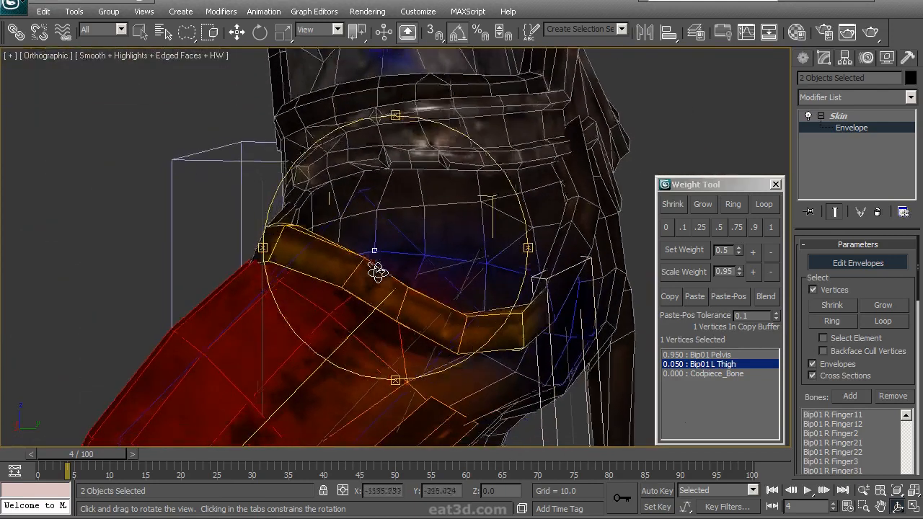
scroll(375, 268, "up", 5)
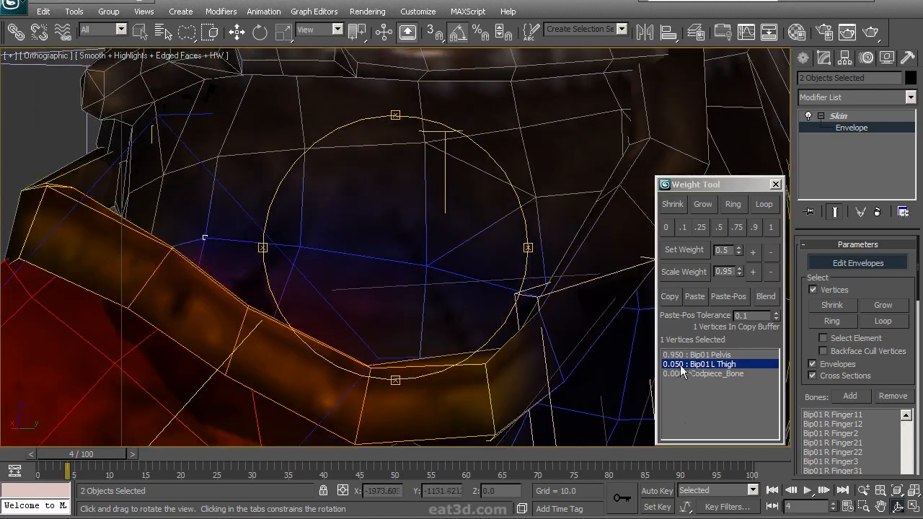
left_click_drag(532, 339, 367, 279)
right_click(362, 267)
key("ctrl+r")
key("ctrl+r")
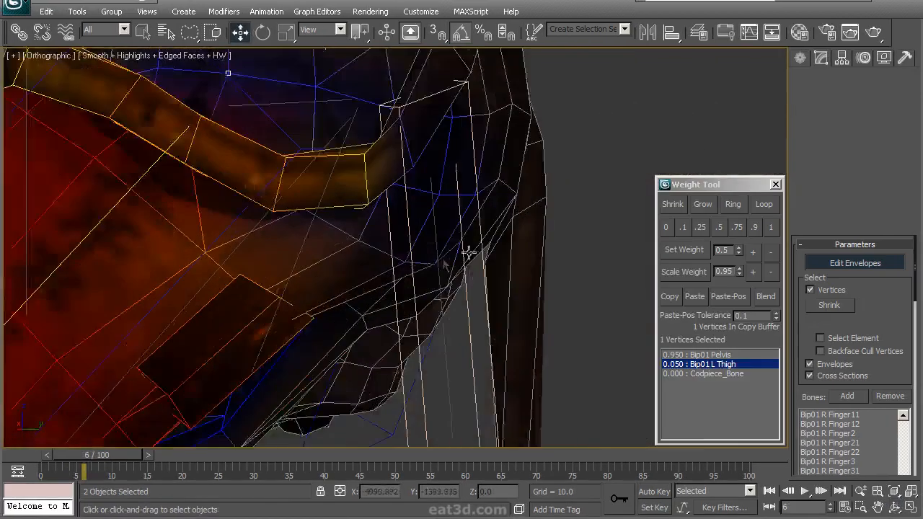
scroll(351, 248, "up", 3)
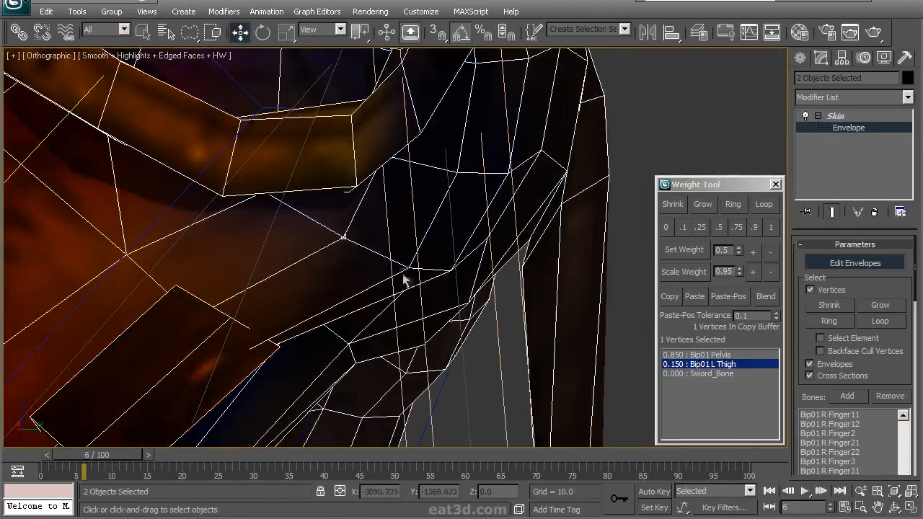
key("ctrl+r")
left_click_drag(547, 283, 414, 296)
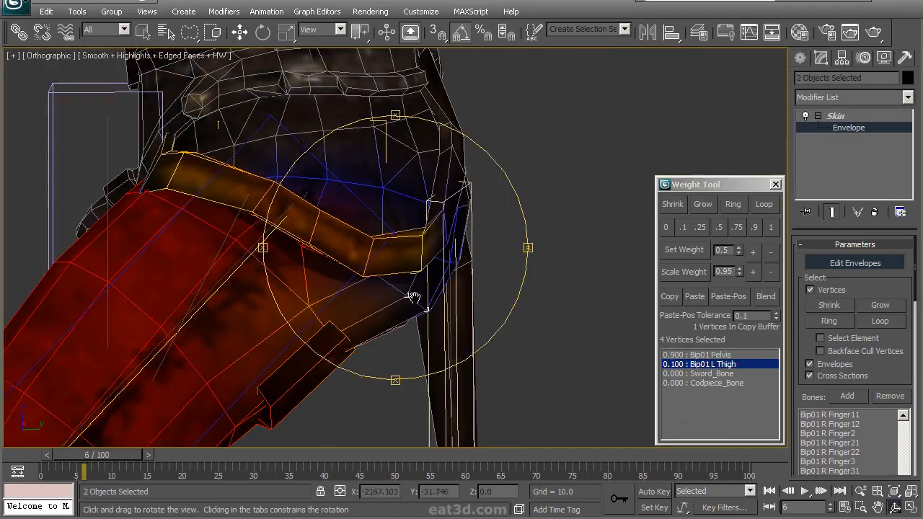
right_click(424, 106)
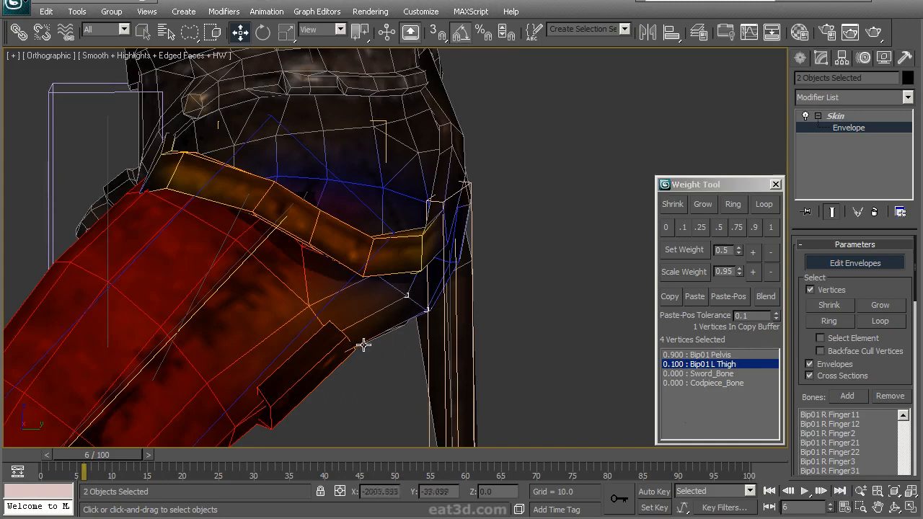
- Raise the Bip01 L Thigh weight of the four selected vertices at the buttock crease below the strap to 0.3
scroll(417, 326, "up", 4)
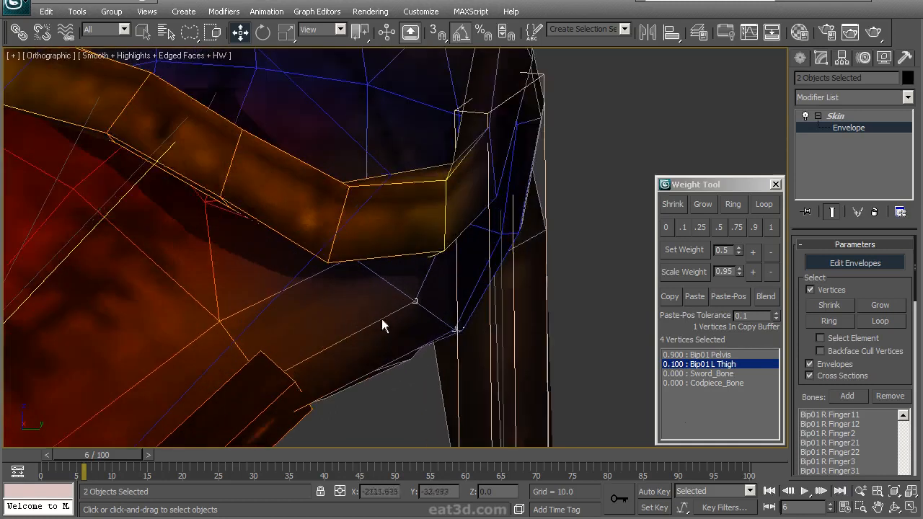
scroll(432, 339, "down", 3)
scroll(380, 323, "up", 2)
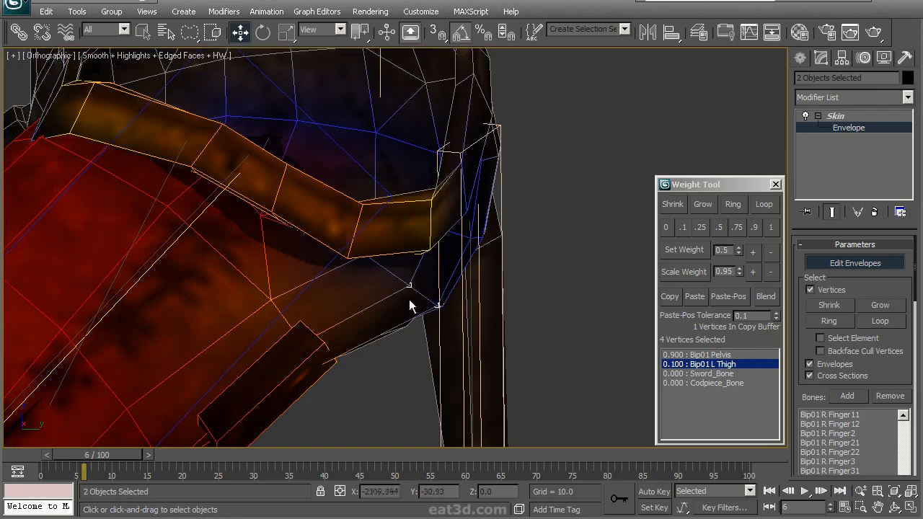
left_click(752, 252)
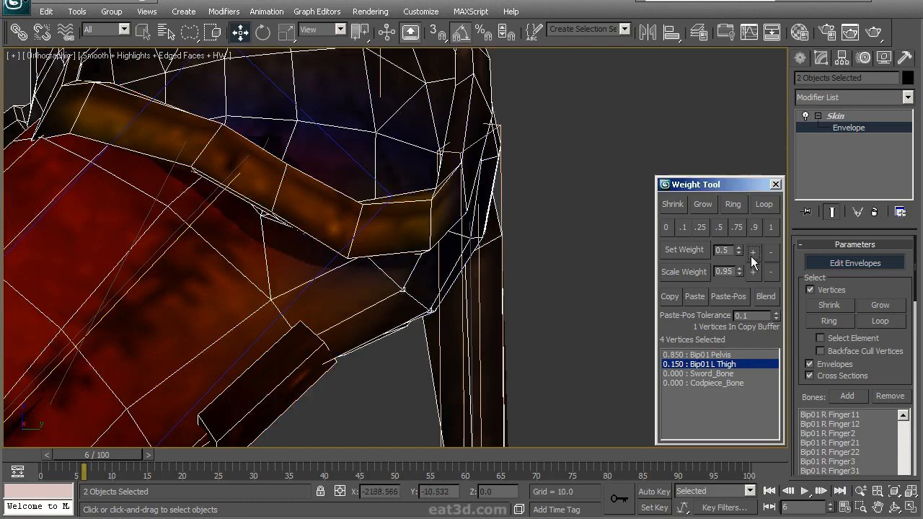
middle_click_drag(440, 321, 409, 332)
scroll(459, 296, "up", 3)
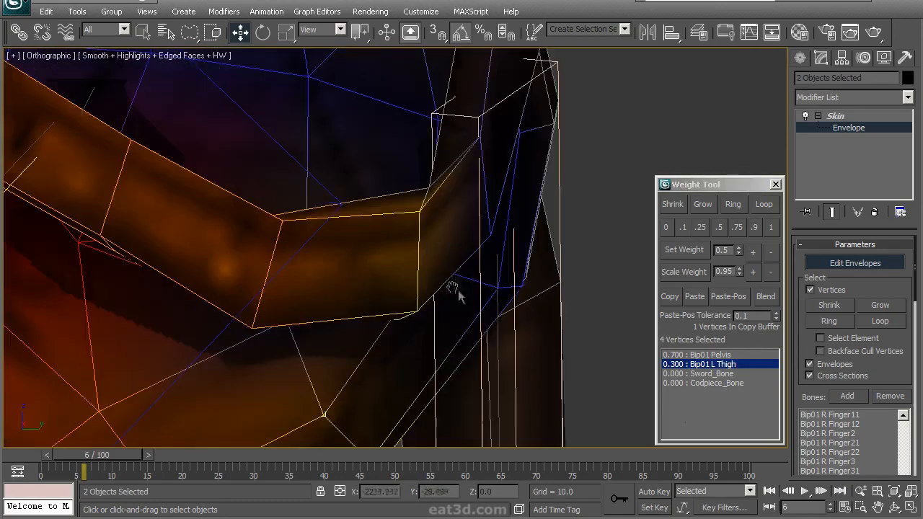
- Select the two buttock vertices beside the strap's inner end and set their Bip01 L Thigh weight to 0.1
left_click(498, 289)
left_click(754, 252)
scroll(494, 257, "down", 3)
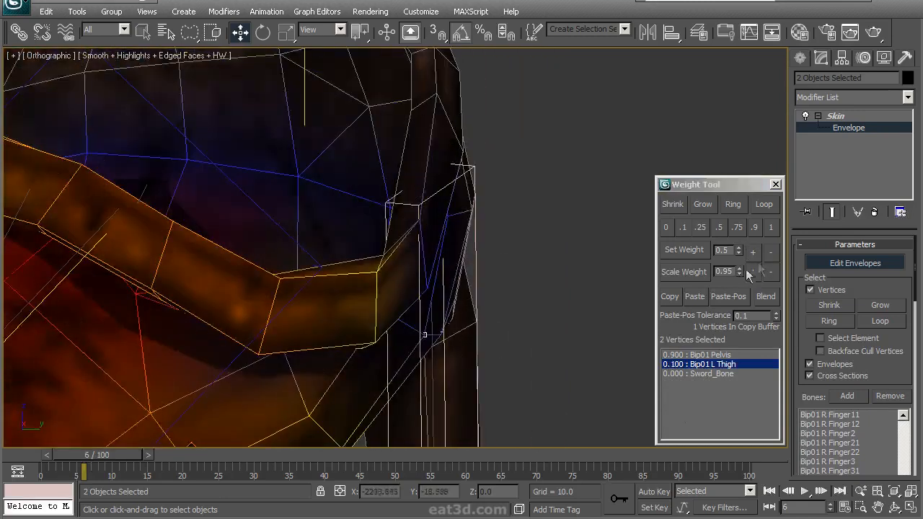
- Set the Bip01 L Thigh weight to 0.25 on the lower buttock crease vertex and 0.1 on the vertex above it
middle_click_drag(361, 433, 364, 354)
left_click(358, 340)
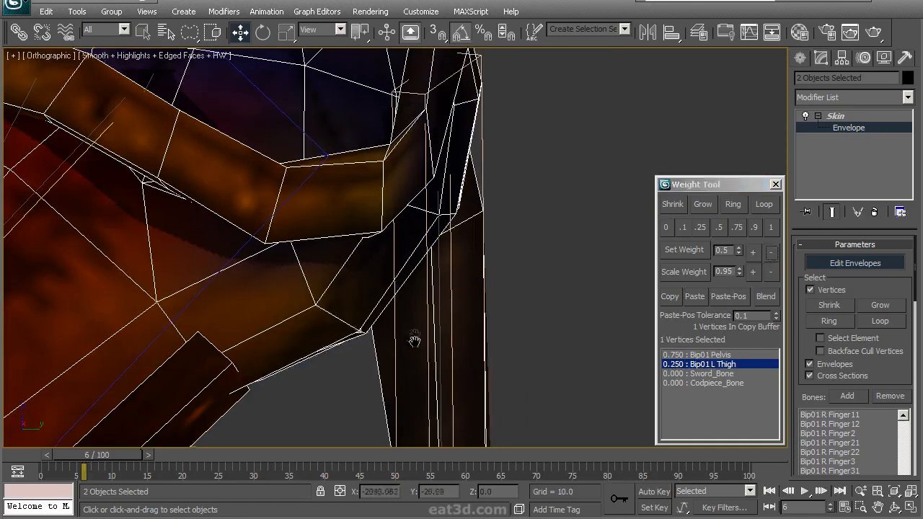
middle_click_drag(415, 362, 429, 316)
left_click(336, 262)
middle_click_drag(484, 263, 426, 314)
left_click(390, 276)
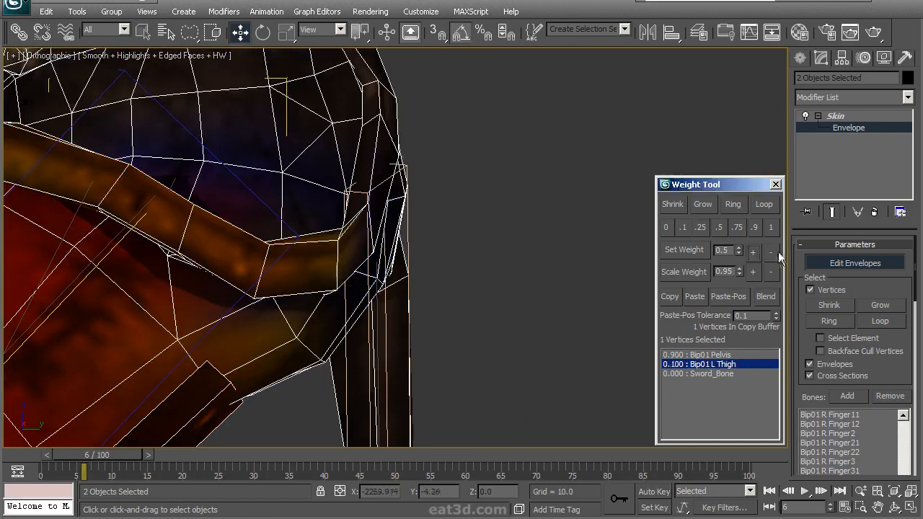
- Select the buttock vertex hidden behind the strap using wireframe display and set its Bip01 L Thigh weight to 0.1
mouse_move(433, 273)
middle_mouse_down()
mouse_move(371, 305)
mouse_move(355, 305)
mouse_move(394, 289)
mouse_move(275, 290)
middle_mouse_up()
key("F3")
left_click(321, 292)
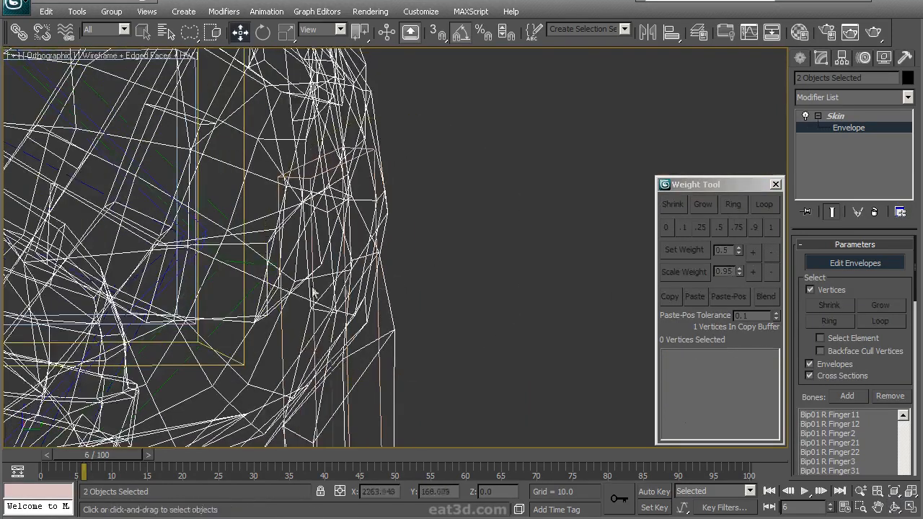
left_click(277, 288)
key("F3")
mouse_move(423, 282)
middle_mouse_down("alt")
mouse_move(438, 282)
mouse_move(429, 294)
middle_mouse_up("alt")
left_click(753, 254)
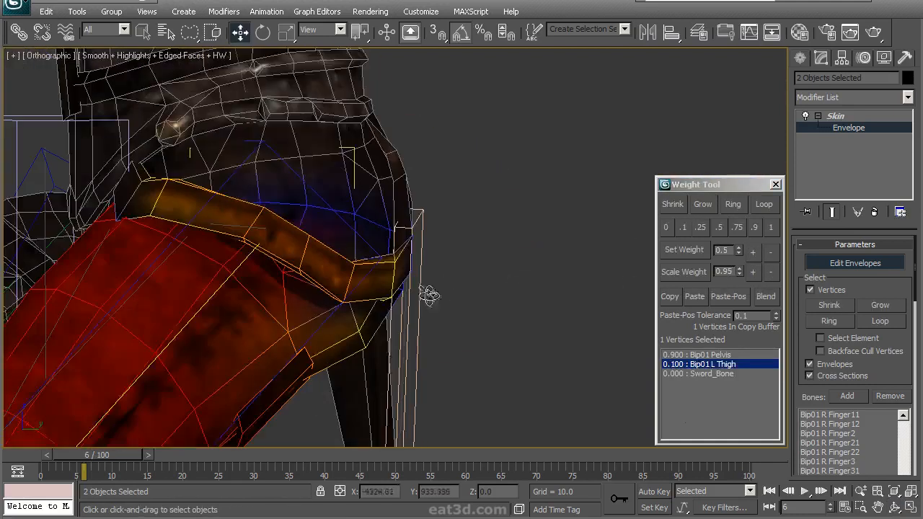
- Leave envelope editing and hide the strap element of the Armor object at its Editable Poly level
left_click(835, 117)
left_click(839, 127)
left_click(834, 118)
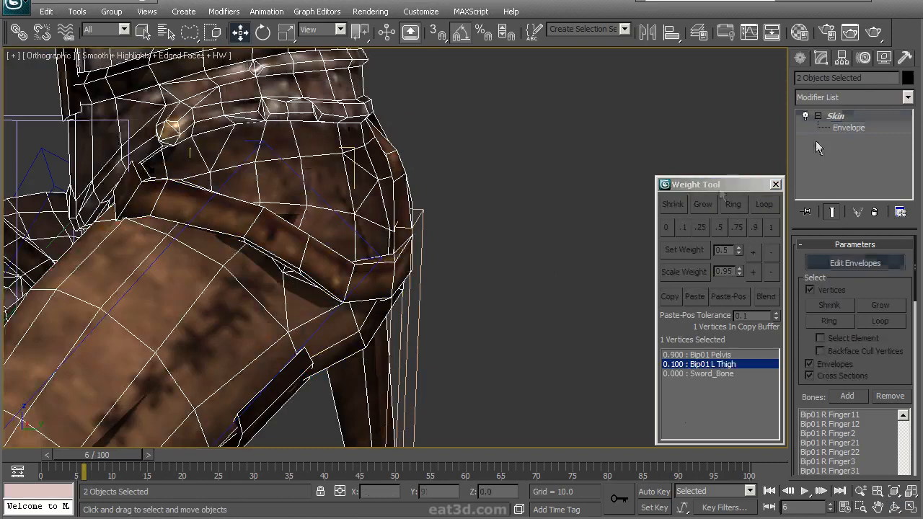
left_click(316, 267)
left_click_drag(908, 166, 907, 187)
left_click(869, 188)
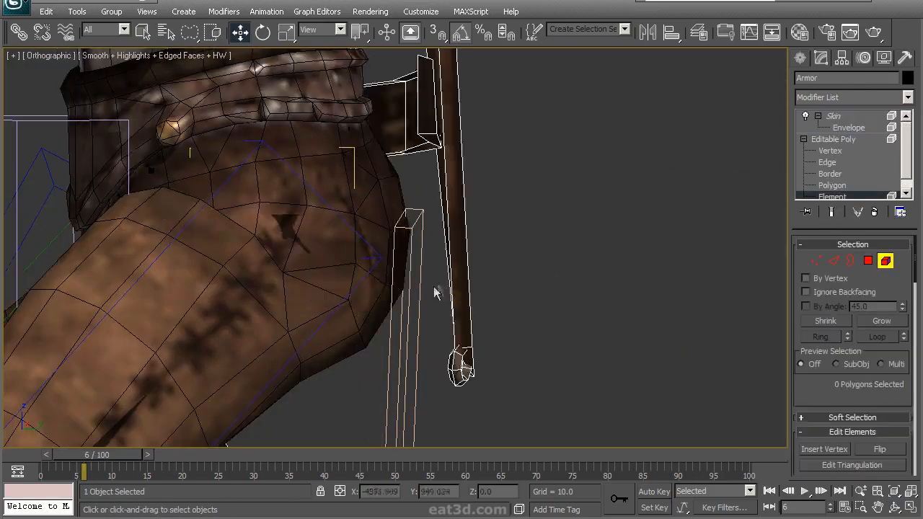
scroll(537, 239, "down", 3)
left_click(397, 365)
scroll(802, 370, "down", 8)
left_click(822, 393)
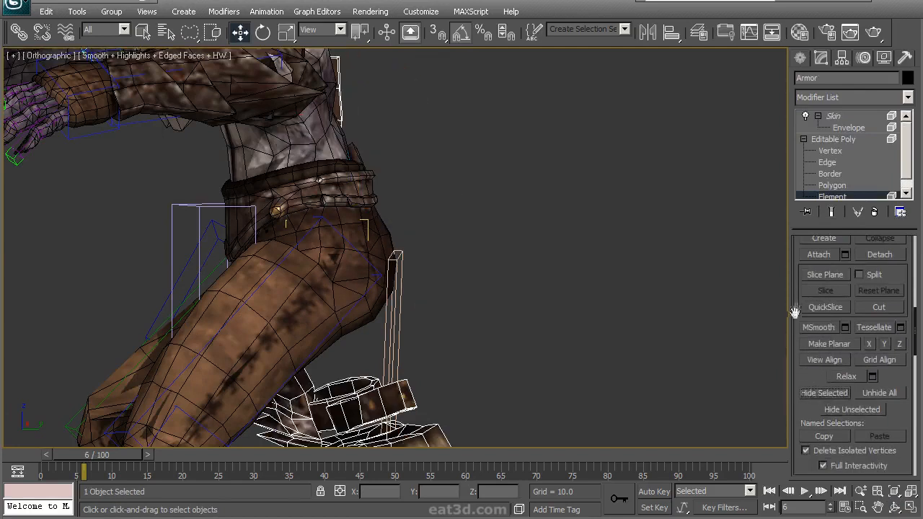
- Return the Armor to its Skin modifier, select it together with the body, and resume envelope editing on both
scroll(829, 346, "up", 8)
left_click(837, 138)
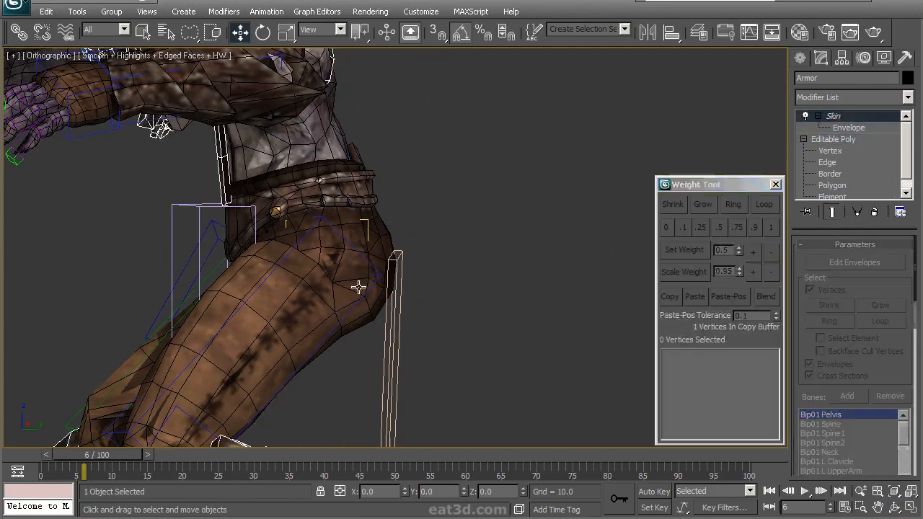
left_click(356, 284)
middle_click_drag(356, 284, 298, 197)
left_click(311, 308, "ctrl")
left_click(844, 127)
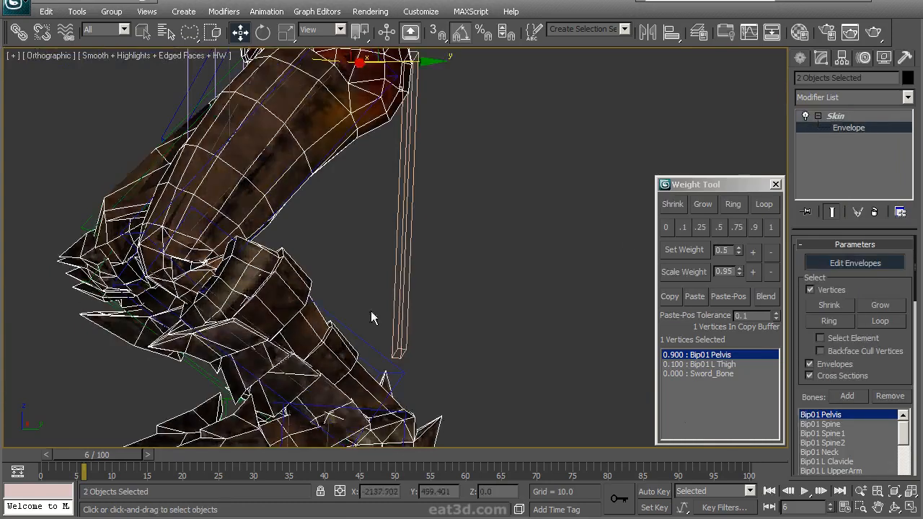
- Select the outer hip vertex at the thigh fold and raise its Bip01 Pelvis weight to 0.45
scroll(373, 315, "up", 10)
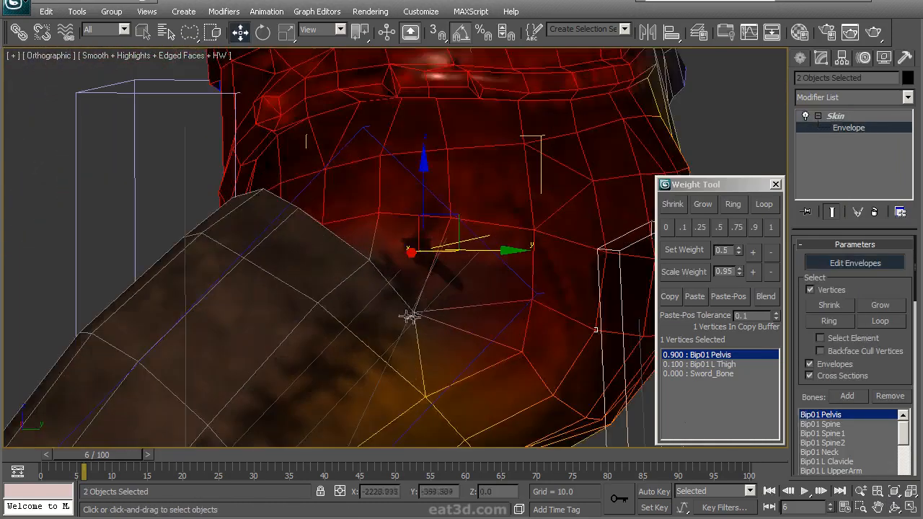
left_click(411, 316)
left_click(436, 294)
middle_click_drag(394, 319, 359, 310)
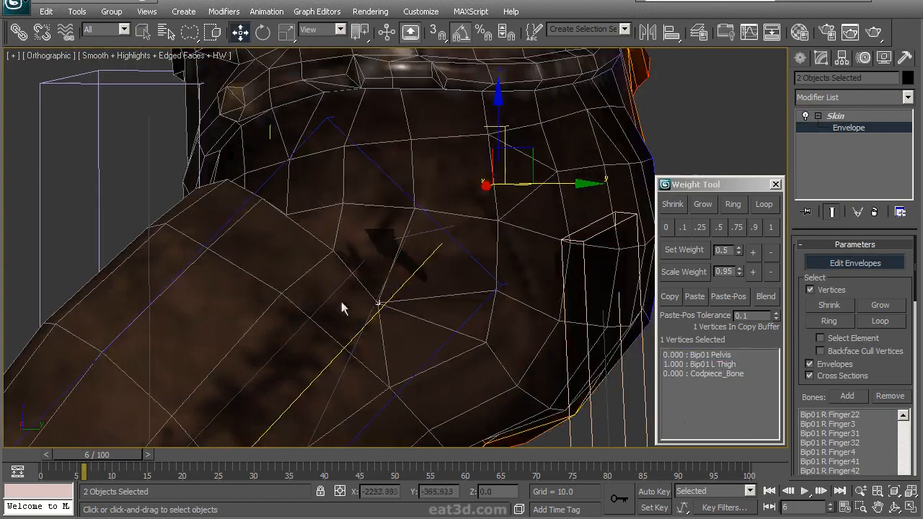
left_click(334, 295)
key("ctrl+r")
left_click(711, 354)
left_click(753, 252)
left_click(753, 252)
left_click(753, 252)
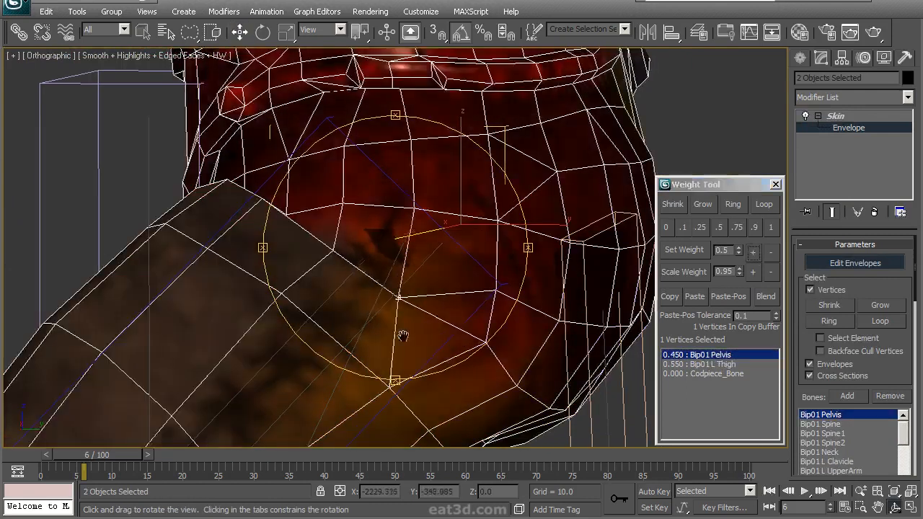
left_click(753, 252)
left_click(753, 252)
left_click(753, 254)
- Select the hip vertex behind the thigh fold and raise its Bip01 L Thigh weight above 0.1
left_click_drag(498, 282, 393, 289)
key("w")
left_click(300, 284)
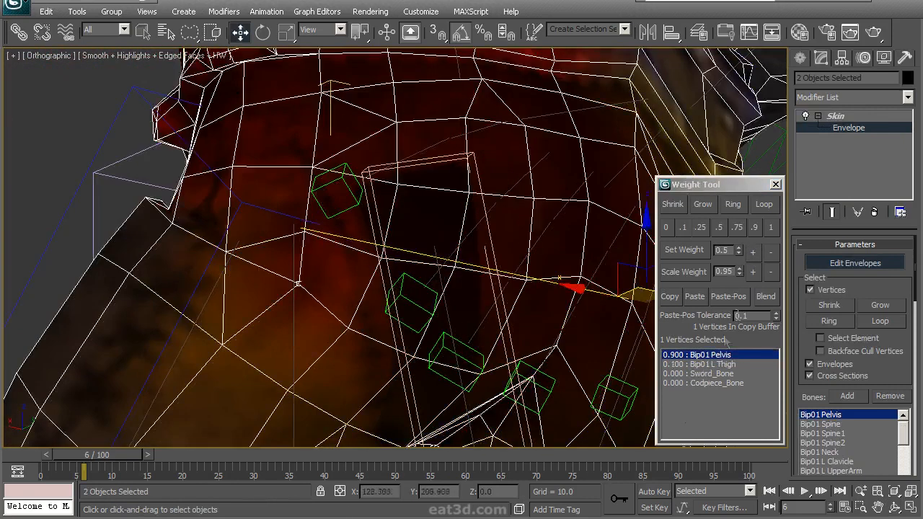
left_click(745, 364)
left_click(753, 252)
left_click(755, 254)
- Lower the Bip01 L Thigh weight to 0.05 on the buttock vertex further back and refine the weighting beside it
middle_click_drag(369, 281, 350, 289, "alt")
left_click(348, 280)
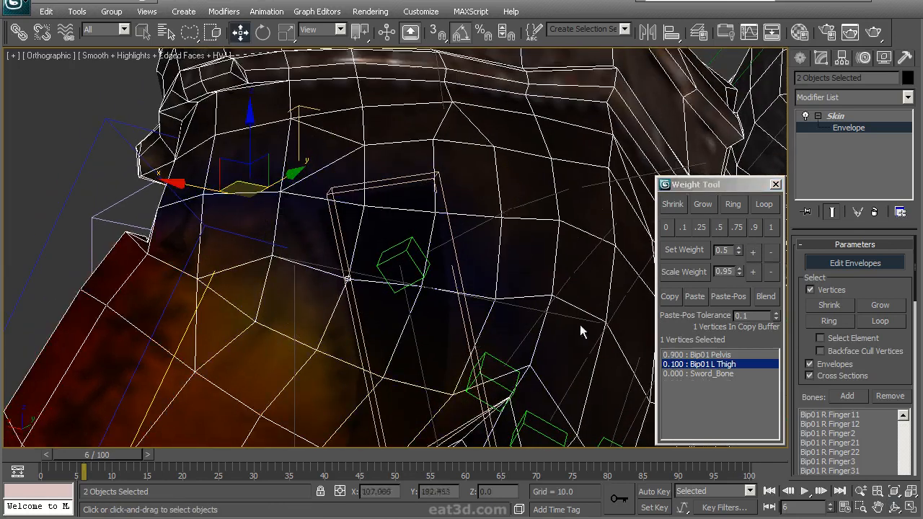
left_click(771, 251)
left_click(771, 252)
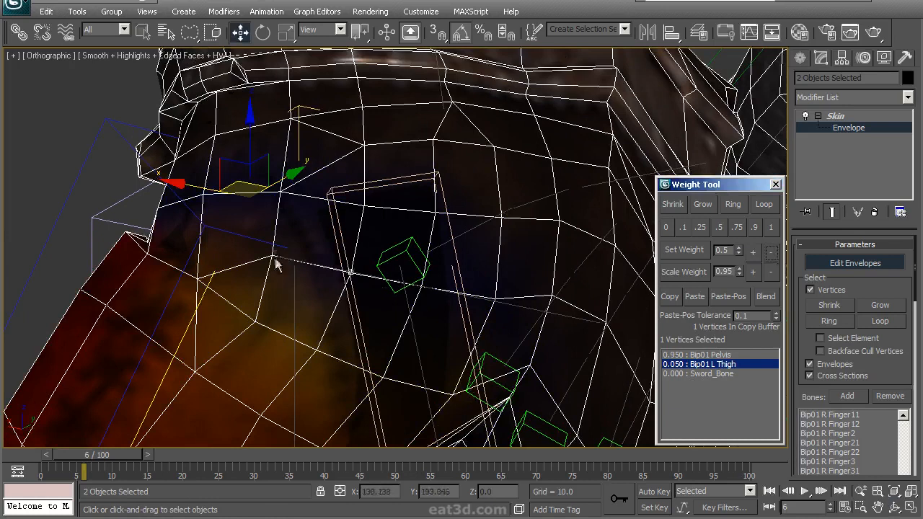
left_click(754, 254)
middle_click_drag(400, 290, 382, 293, "alt")
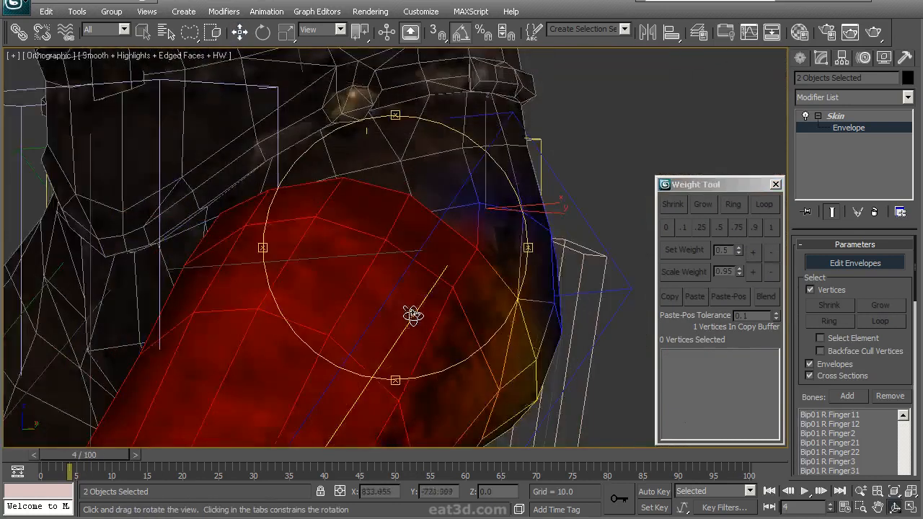
- Return to frame 0, select the three vertices across the front of the left hip, and set their Bip01 L Thigh weight to 0.5
middle_click_drag(413, 315, 449, 298, "alt")
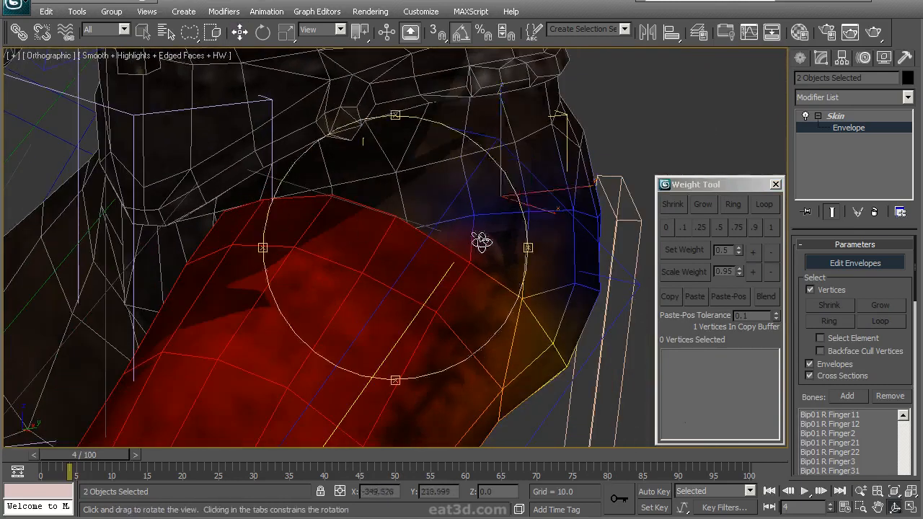
middle_click_drag(423, 241, 400, 264, "alt")
scroll(173, 344, "down", 3)
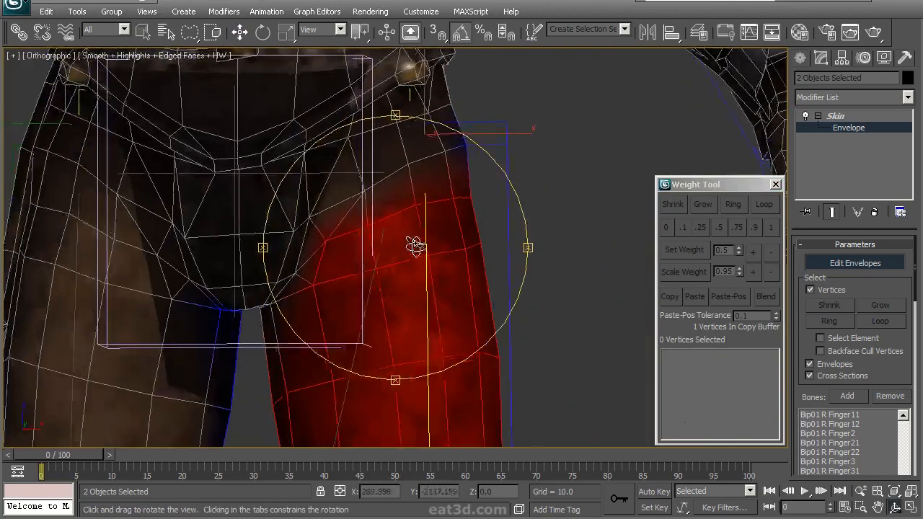
scroll(399, 264, "up", 2)
left_click(371, 269)
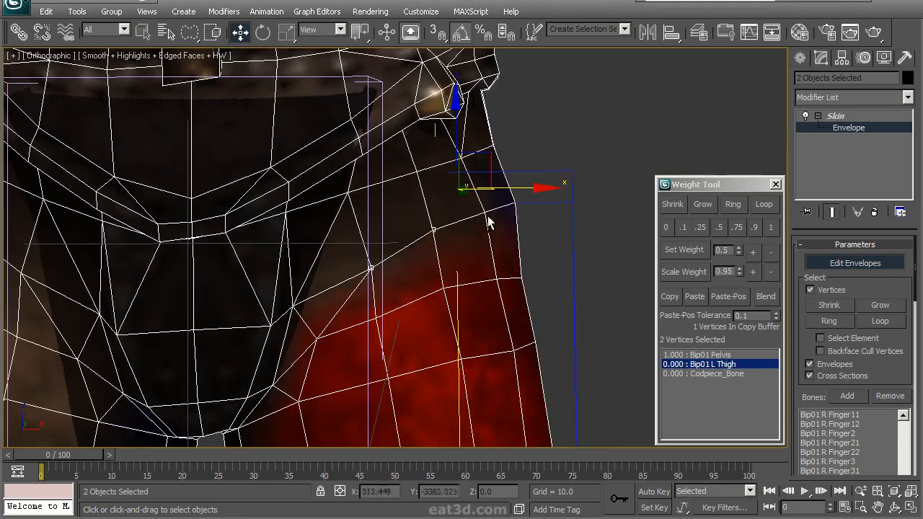
middle_click_drag(487, 222, 447, 290, "alt")
left_click(701, 355)
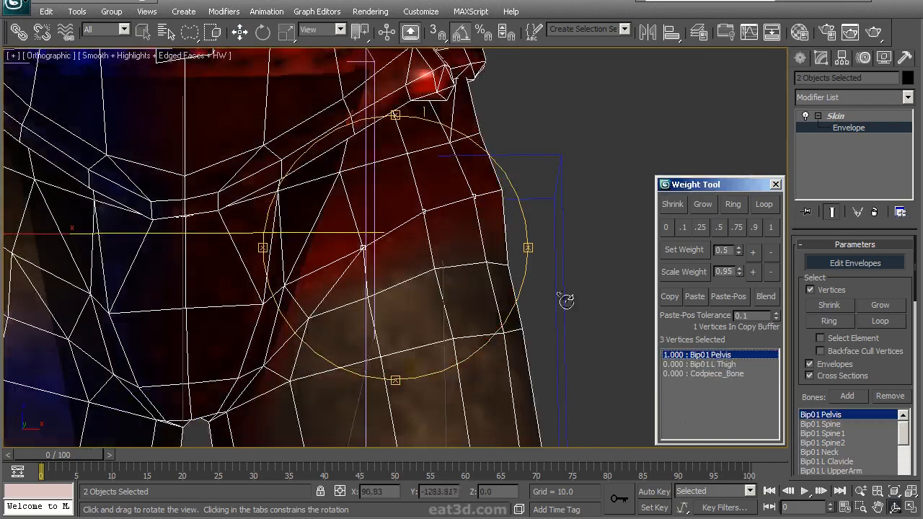
middle_click_drag(406, 239, 432, 241, "alt")
middle_click_drag(446, 280, 419, 277, "alt")
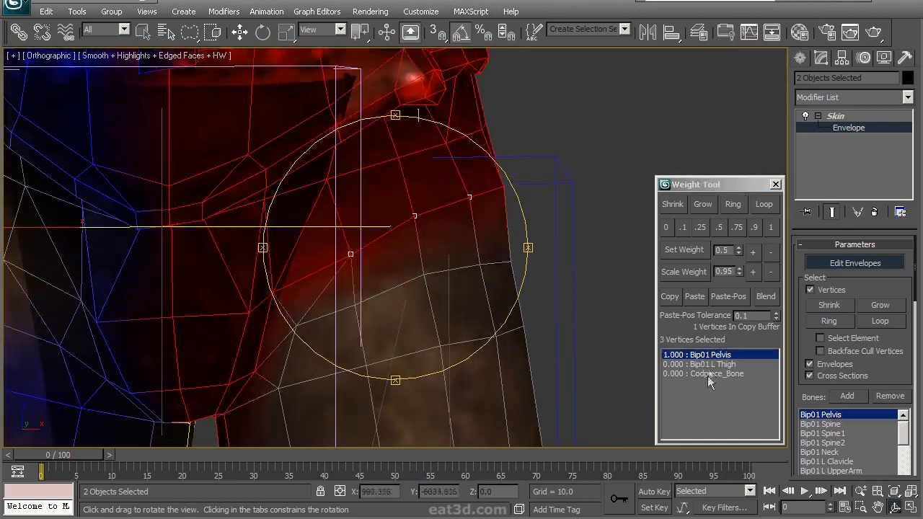
left_click(710, 365)
left_click(718, 229)
- Set the Bip01 L Thigh weight to 0.5 on the two vertices running down the left groin crease
left_click_drag(416, 276, 454, 264)
right_click(429, 282)
left_click(384, 291)
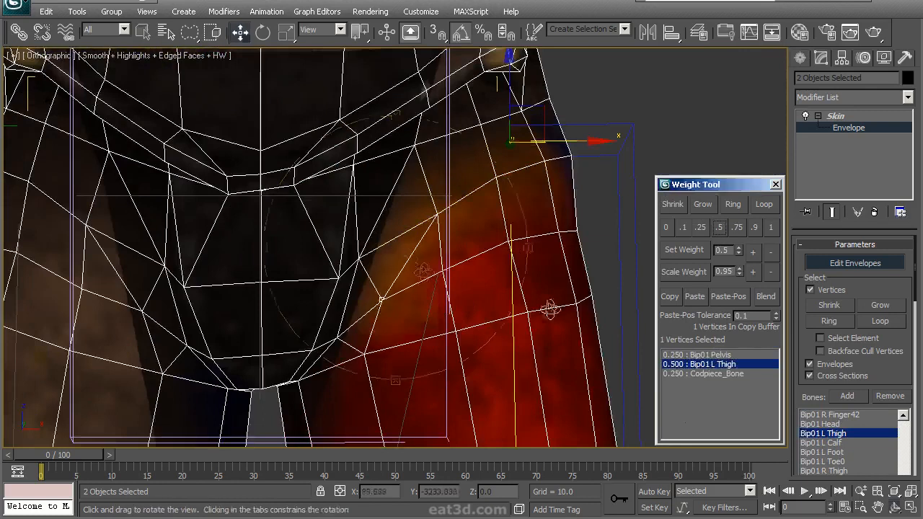
middle_click_drag(386, 331, 405, 332, "alt")
left_click(345, 338)
left_click(718, 230)
- Select the next vertex down the groin crease and raise its Bip01 L Thigh weight in small increments
middle_click_drag(433, 274, 387, 302, "alt")
left_click(309, 371)
left_click(753, 251)
left_click(753, 251)
left_click(753, 251)
left_click(753, 251)
- Select the inner-thigh vertex beside the codpiece and raise its Bip01 Pelvis weight in small increments
middle_click_drag(404, 245, 324, 245, "alt")
scroll(371, 243, "down", 3)
left_click(265, 249)
left_click(716, 356)
left_click(753, 253)
left_click(753, 252)
left_click(753, 253)
left_click(753, 252)
left_click(786, 257)
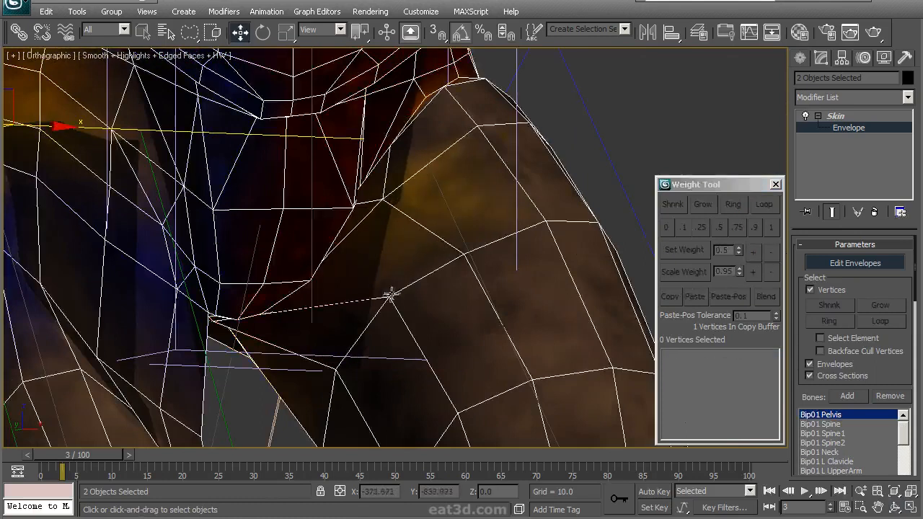
- At frame 3, select the upper inner-thigh vertex near the crotch and set its Bip01 Pelvis weight to 0.2
left_click(393, 296)
middle_click_drag(395, 297, 503, 287, "alt")
left_click(752, 250)
left_click(752, 251)
left_click(752, 251)
left_click(753, 250)
left_click(752, 250)
left_click(753, 250)
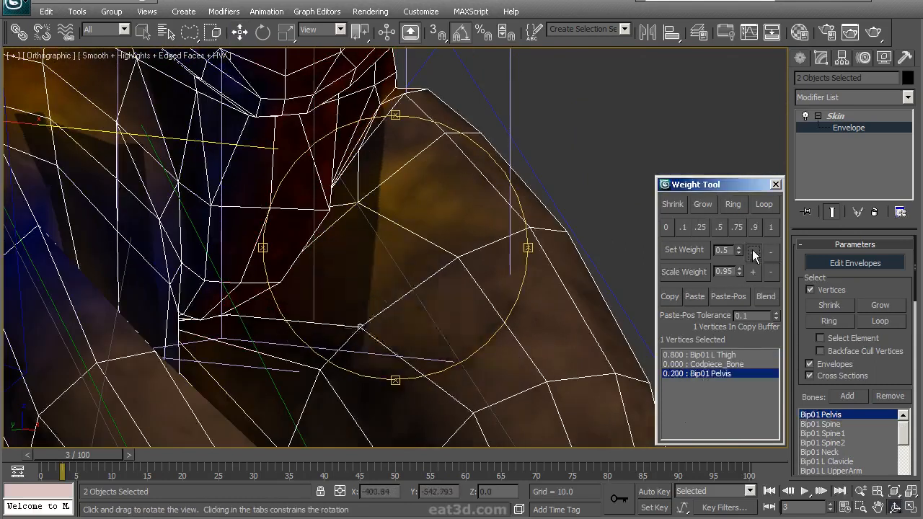
- Select the adjoining lower inner-thigh vertex and set its Bip01 Pelvis weight to 0.15
right_click(336, 373)
left_click(752, 252)
left_click(752, 252)
left_click(751, 252)
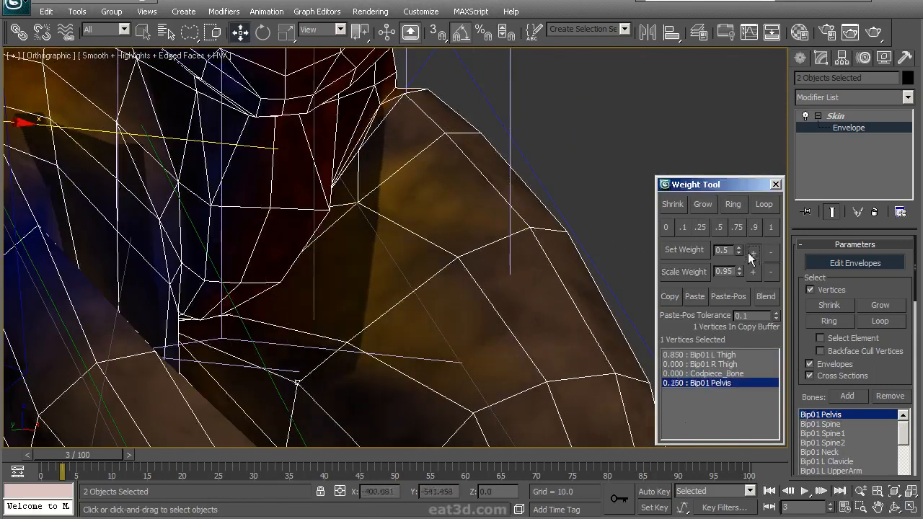
- Raise the Bip01 Pelvis weight further around the left inner thigh below the crotch
left_click(752, 252)
left_click(752, 252)
left_click(752, 252)
middle_click_drag(344, 282, 288, 339, "alt")
left_click(752, 250)
left_click(752, 250)
left_click(752, 251)
- View the thigh from behind and raise the Bip01 Pelvis weight of the rear inner-thigh vertex still fully bound to Bip01 L Thigh
middle_click_drag(433, 274, 477, 265, "alt")
key("minus")
key("minus")
key("minus")
mouse_move(404, 284)
middle_mouse_down("alt")
mouse_move(564, 262)
mouse_move(461, 274)
mouse_move(387, 315)
mouse_move(391, 279)
middle_mouse_up("alt")
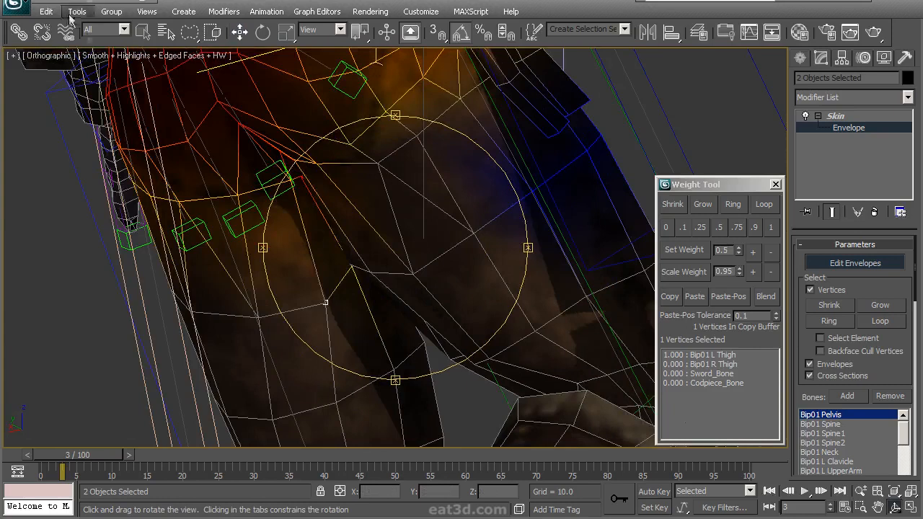
left_click(754, 253)
left_click(754, 253)
left_click(754, 253)
- Blend some Bip01 Pelvis weight into the front thigh vertex and the inner-thigh vertex beneath the codpiece
left_click_drag(419, 244, 328, 252)
middle_click_drag(329, 252, 284, 276, "alt")
scroll(372, 277, "up", 4)
middle_click_drag(371, 277, 414, 303, "alt")
scroll(415, 303, "up", 3)
left_click(510, 245)
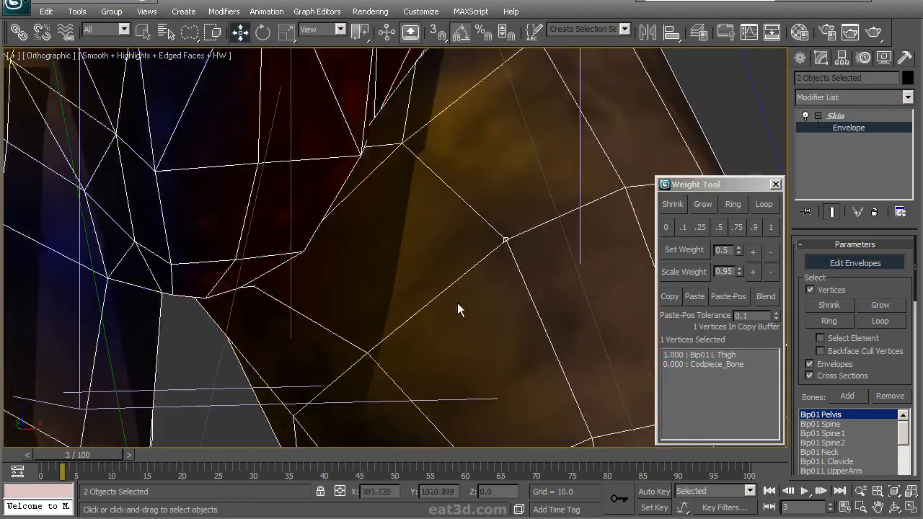
middle_click_drag(510, 245, 388, 268, "alt")
left_click(353, 241)
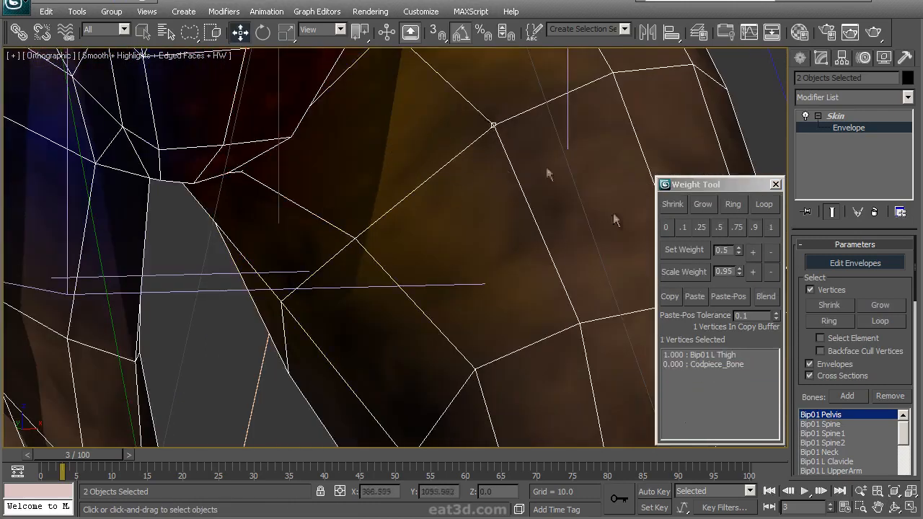
left_click(753, 252)
left_click(753, 252)
- Reselect the inner-thigh vertex beside the crotch and lower its Bip01 Pelvis weight slightly from 0.3
mouse_move(462, 260)
middle_mouse_down("alt")
mouse_move(440, 270)
mouse_move(418, 233)
mouse_move(498, 233)
mouse_move(469, 243)
middle_mouse_up("alt")
left_click(284, 311)
middle_click_drag(393, 301, 419, 292, "alt")
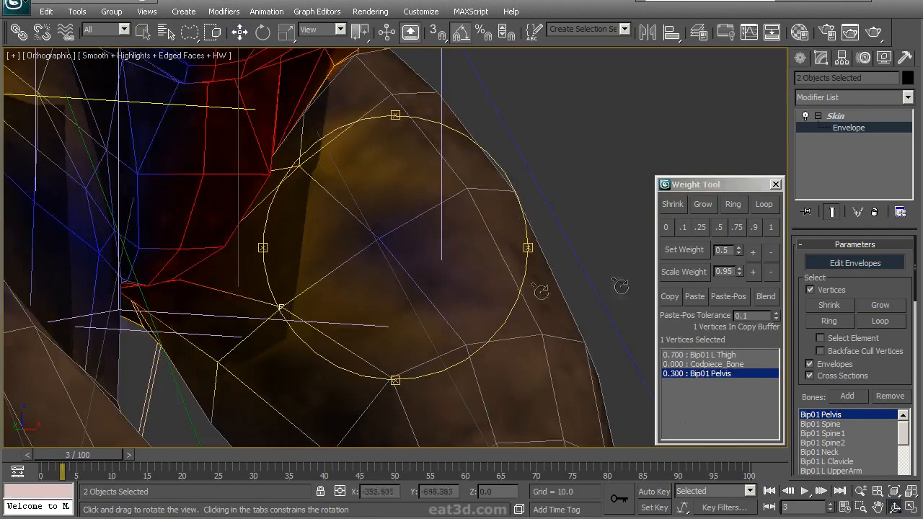
left_click(772, 252)
middle_click_drag(491, 249, 421, 270, "alt")
middle_click_drag(462, 307, 435, 288, "alt")
- Add a Bip01 Pelvis weight of 0.05 to the vertex at the upper front of the left thigh
key("F4")
left_click(520, 243)
middle_click_drag(521, 243, 427, 215)
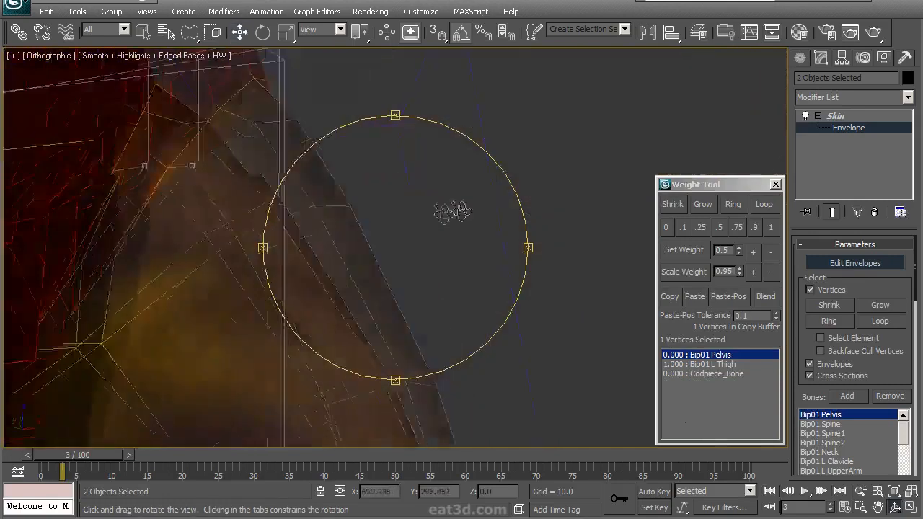
middle_click_drag(447, 260, 468, 291, "alt")
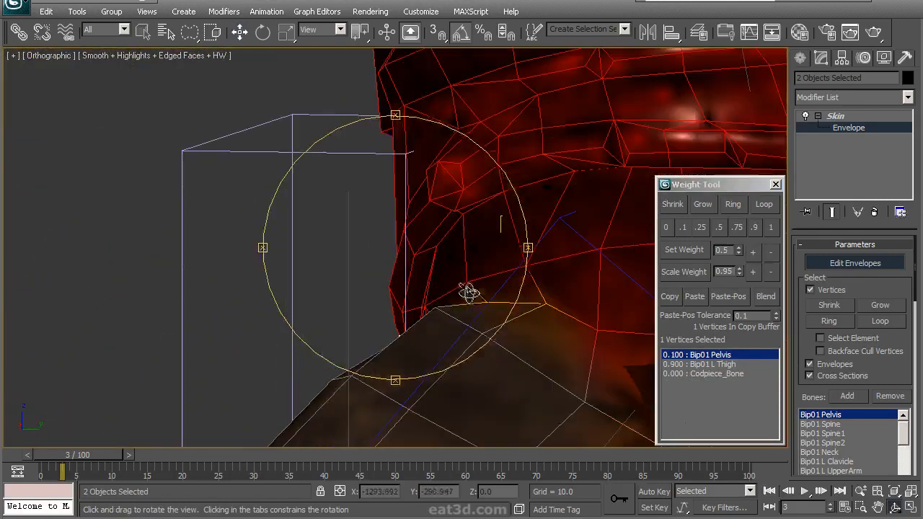
left_click(764, 255)
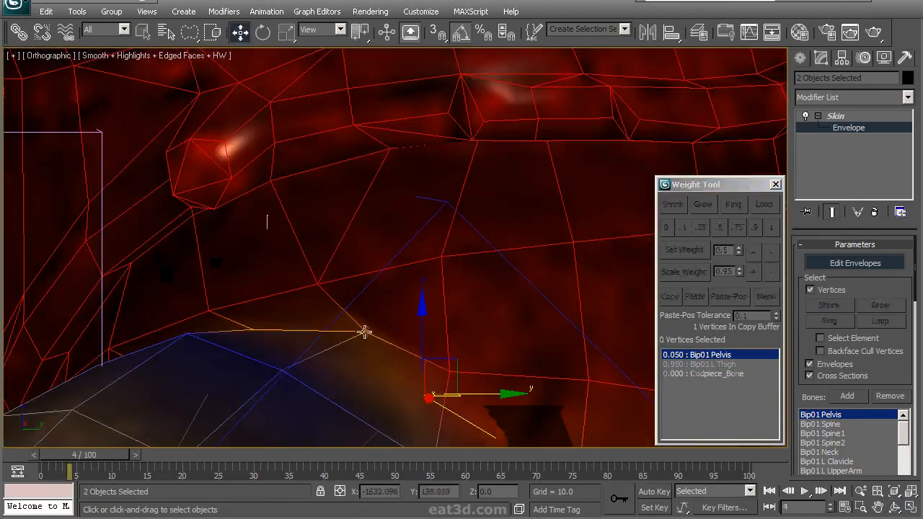
- At frame 4, set the Bip01 Pelvis weight to 0.65 on the hip-fold vertex below the belt
left_click(688, 300)
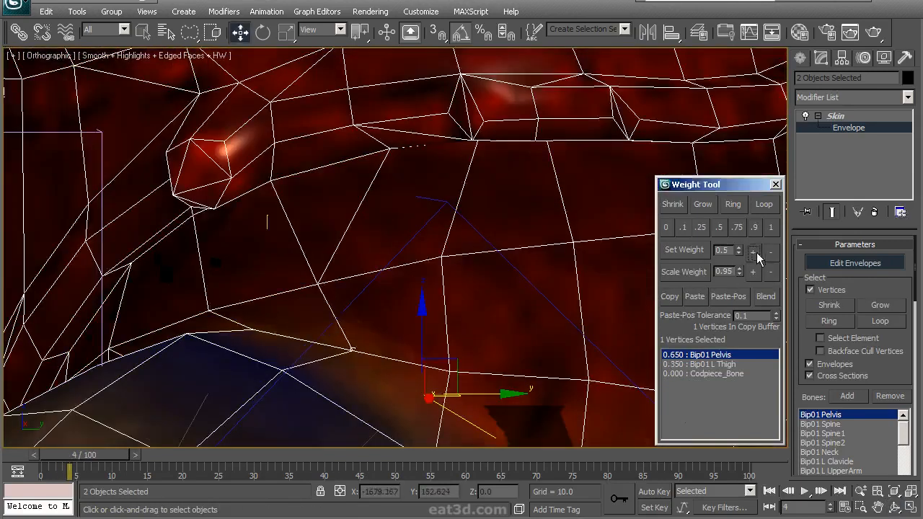
left_click_drag(433, 247, 429, 265)
right_click(428, 265)
- Raise the Bip01 L Thigh weight on the vertices below the belt stud where the hip meets the front of the thigh
left_click(571, 260)
left_click(721, 365)
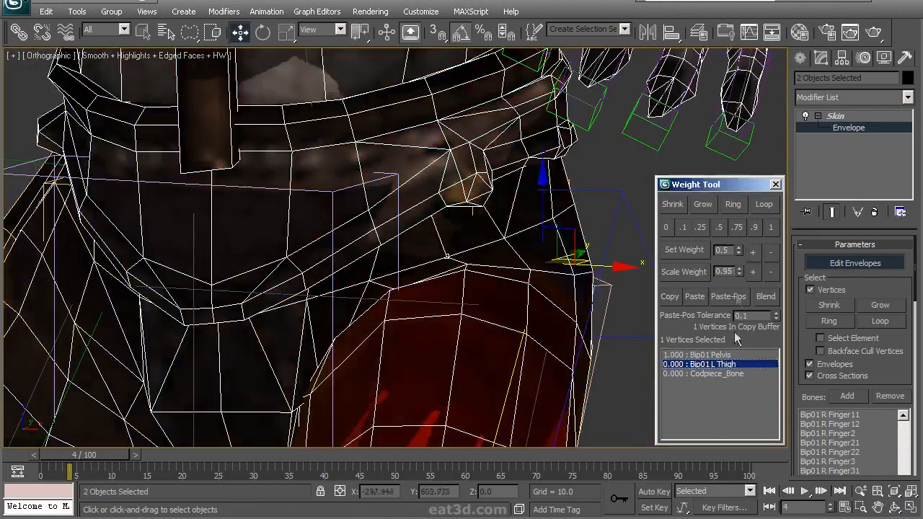
left_click(752, 256)
middle_click_drag(480, 223, 342, 285, "alt")
left_click(295, 272)
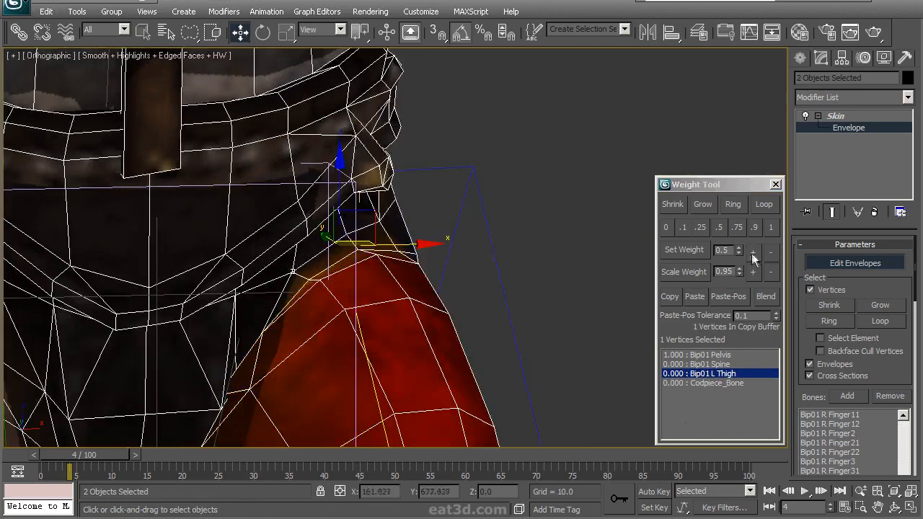
middle_click_drag(491, 249, 431, 347, "alt")
- Add a Bip01 L Thigh weight of 0.05 to the vertex on the codpiece edge beside the left inner thigh
left_click(461, 376)
middle_click_drag(474, 377, 448, 293)
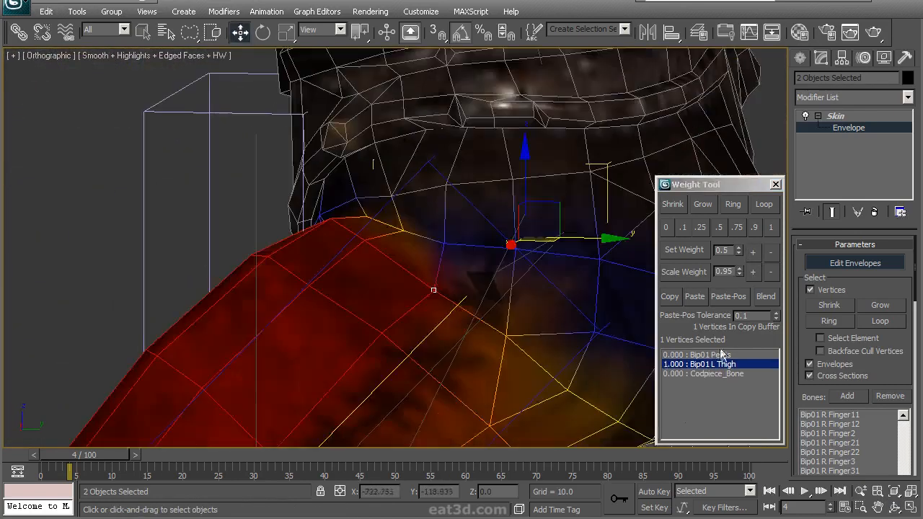
left_click(721, 355)
middle_click_drag(549, 248, 392, 221, "alt")
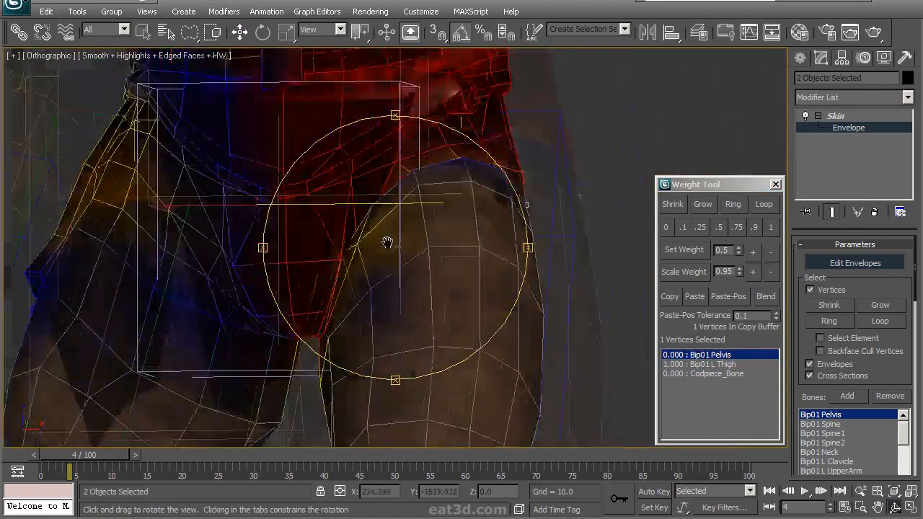
scroll(392, 221, "up", 4)
left_click(286, 285)
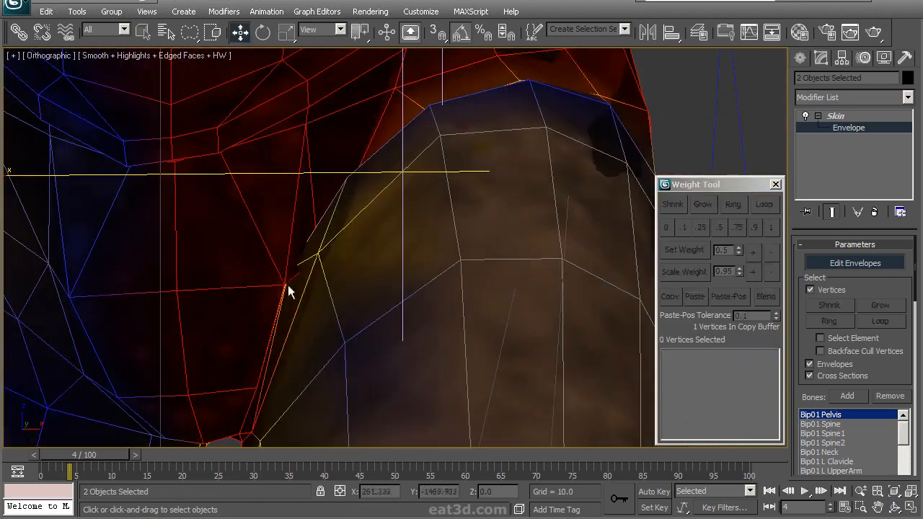
left_click(754, 253)
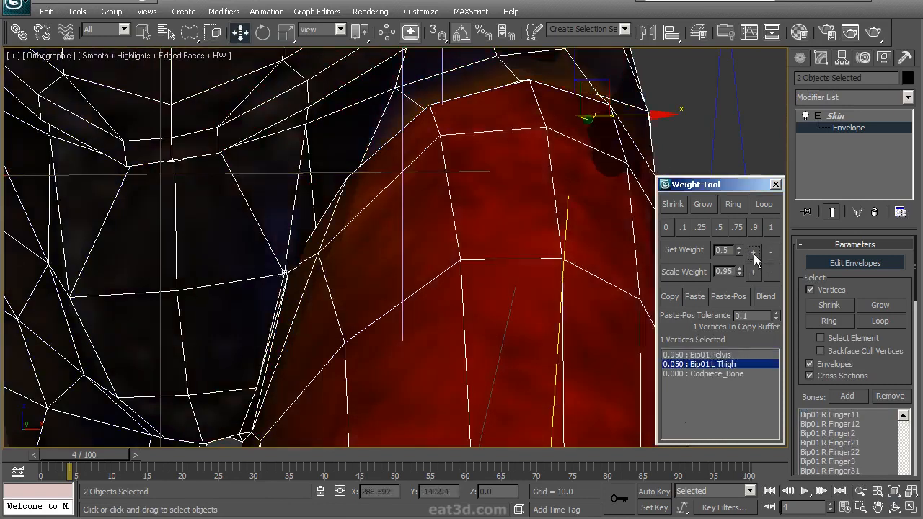
- Fine-tune the Bip01 L Thigh weight on the hidden vertices where the codpiece edge meets the inner thigh
key("F4")
key("F4")
mouse_move(340, 252)
middle_mouse_down("alt")
mouse_move(433, 258)
mouse_move(423, 243)
middle_mouse_up("alt")
key("F3")
left_click(433, 255)
left_click(438, 255)
key("F3")
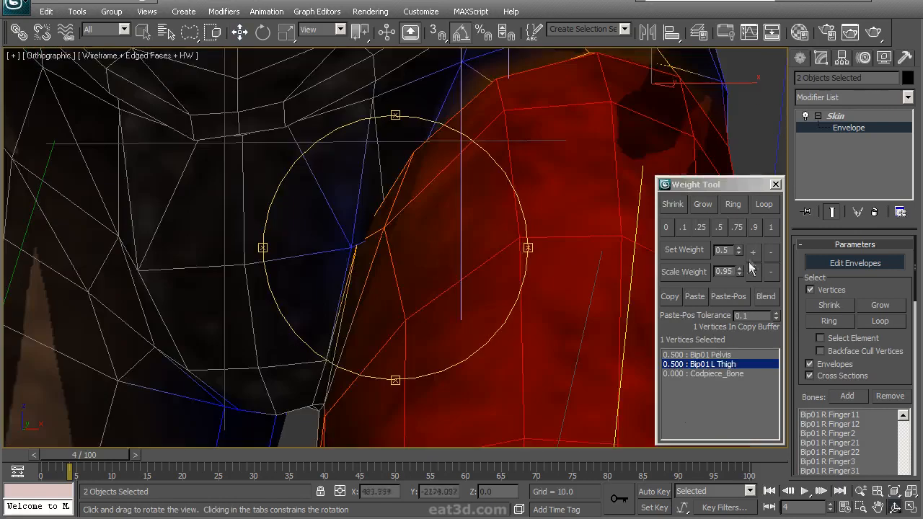
left_click(753, 253)
left_click(771, 252)
- Set the Bip01 L Thigh weight to 0.1 on the vertex at the lower edge of the crotch
middle_click_drag(418, 252, 433, 324, "alt")
left_click(771, 252)
left_click(729, 296)
left_click(728, 296)
middle_click_drag(505, 288, 129, 274, "alt")
scroll(288, 274, "up", 5)
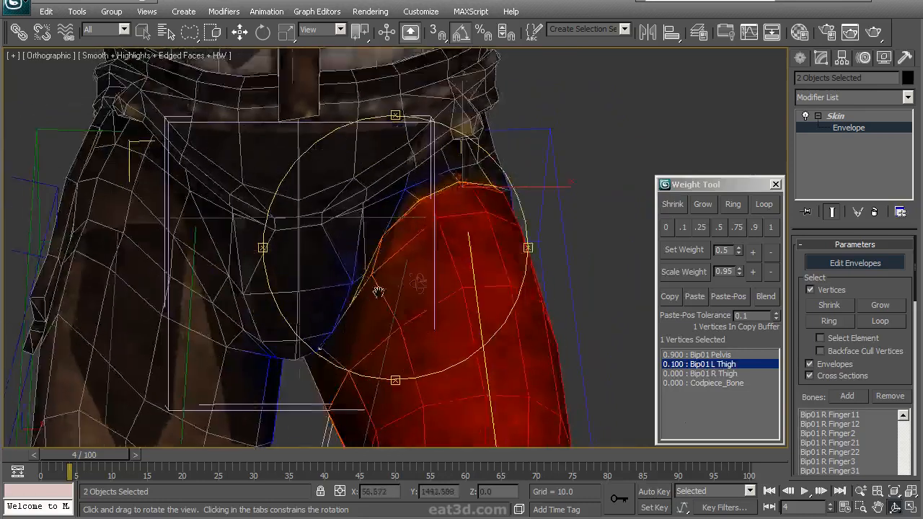
- Advance the animation to frame 5 and examine the left hip's deformation with the edged faces hidden
middle_click_drag(418, 282, 383, 293, "alt")
key("w")
left_click(366, 283)
scroll(459, 283, "down", 5)
middle_click_drag(459, 283, 465, 237, "alt")
key("period")
key("F4")
key("F4")
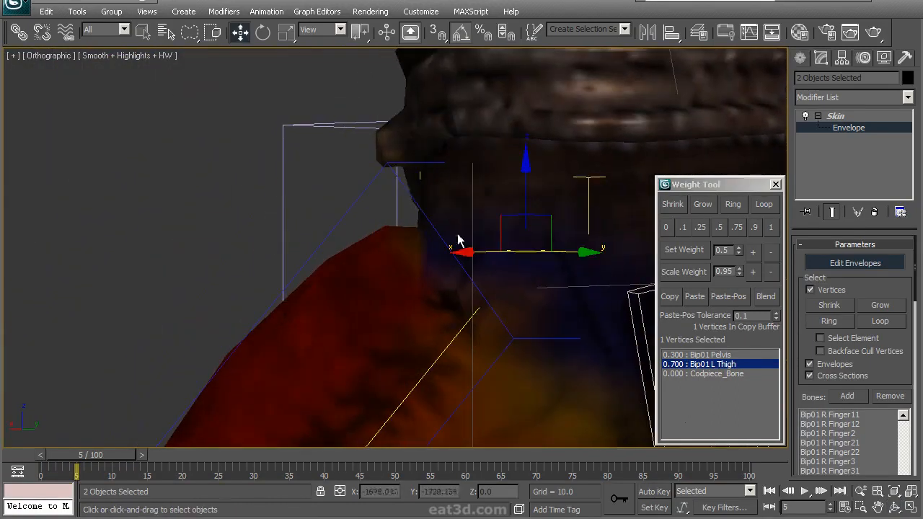
mouse_move(404, 205)
middle_mouse_down("alt")
mouse_move(447, 242)
mouse_move(495, 262)
mouse_move(524, 258)
mouse_move(472, 258)
mouse_move(521, 268)
mouse_move(445, 257)
mouse_move(441, 266)
mouse_move(486, 279)
mouse_move(587, 277)
mouse_move(474, 276)
mouse_move(491, 290)
mouse_move(478, 291)
mouse_move(381, 283)
mouse_move(472, 289)
mouse_move(461, 299)
mouse_move(469, 282)
mouse_move(443, 264)
mouse_move(336, 264)
mouse_move(417, 272)
mouse_move(452, 293)
mouse_move(470, 291)
mouse_move(346, 286)
mouse_move(435, 286)
mouse_move(397, 282)
mouse_move(388, 293)
middle_mouse_up("alt")
key("F4")
- Adjust the Bip01 L Thigh weight on the vertices along the hip fold below the belt
middle_click_drag(311, 306, 427, 304, "alt")
left_click(754, 252)
left_click(771, 254)
left_click(772, 253)
middle_click_drag(390, 270, 415, 271, "alt")
left_click(754, 253)
middle_click_drag(625, 278, 322, 301, "alt")
- Balance the vertex at the thigh's upper fold to 0.5 Bip01 L Thigh and 0.5 Bip01 Pelvis
left_click(359, 315)
middle_click_drag(624, 322, 422, 285, "alt")
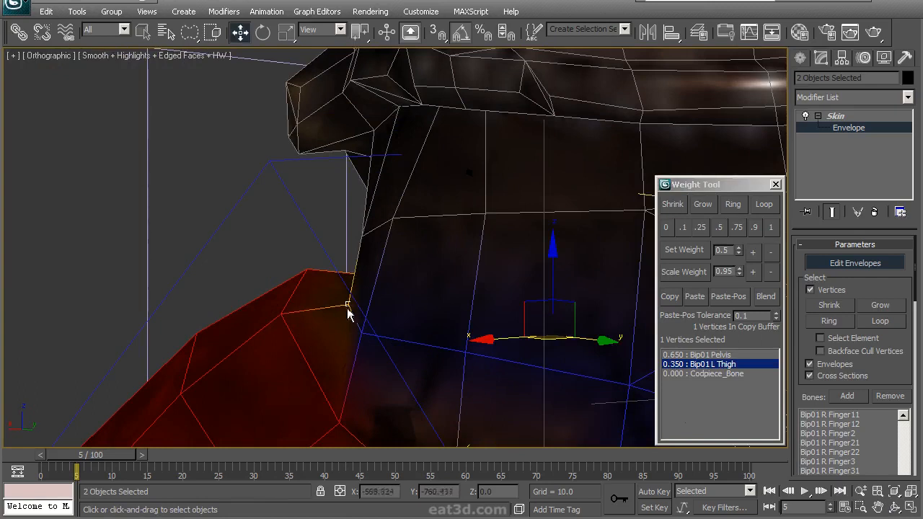
middle_click_drag(345, 298, 460, 297, "alt")
key("F4")
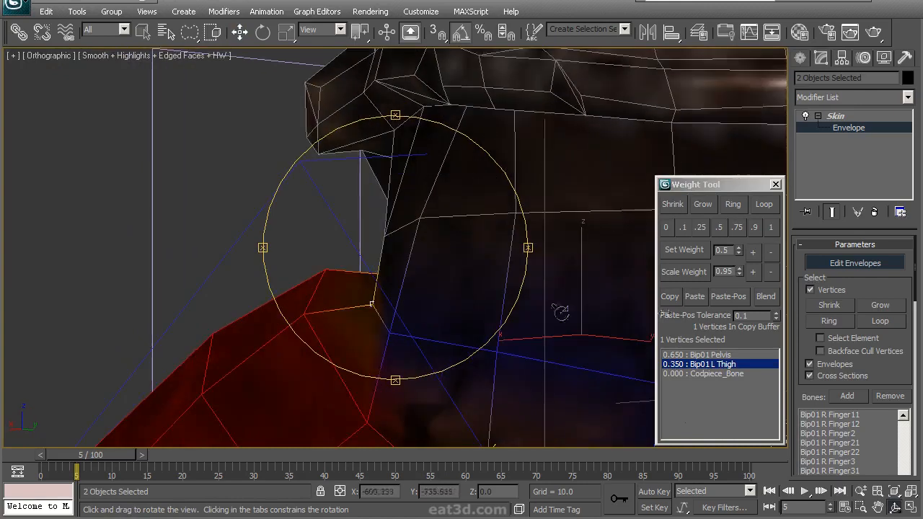
left_click(754, 252)
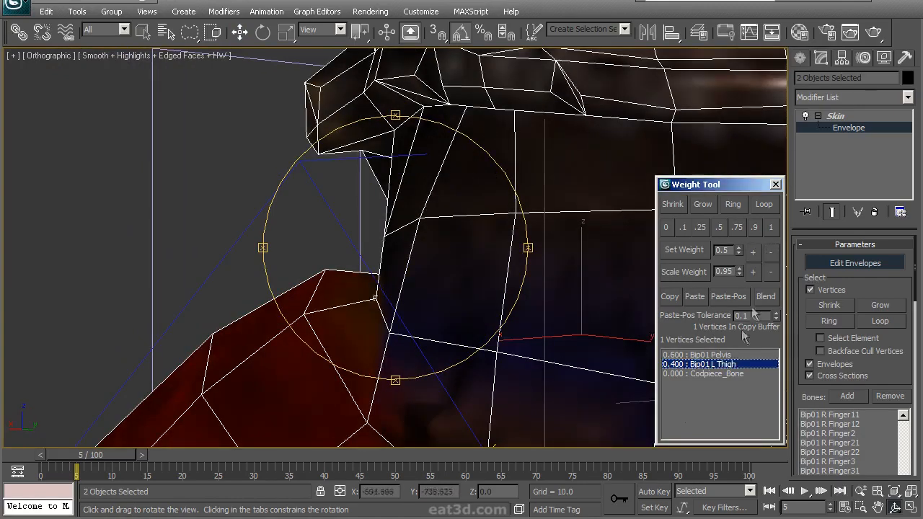
left_click(764, 356)
left_click(774, 254)
left_click(775, 254)
left_click(775, 254)
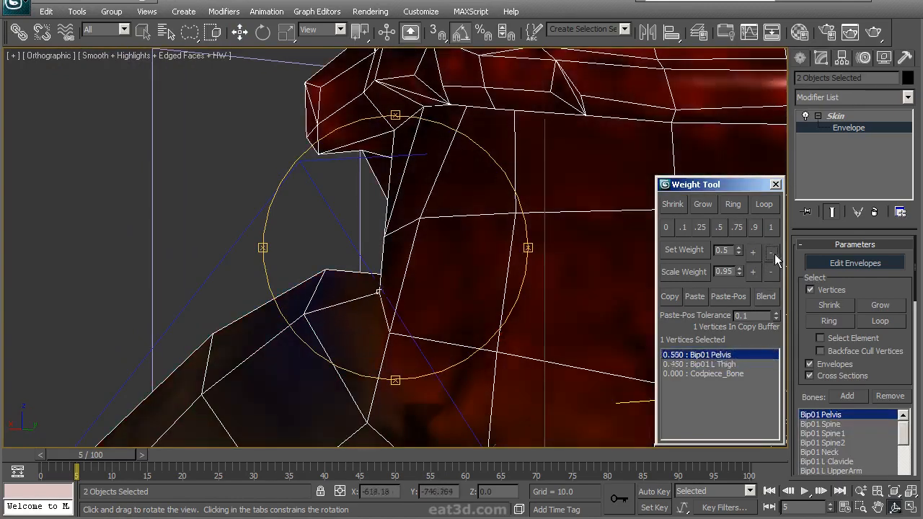
left_click(775, 254)
- Raise the Bip01 L Thigh weight along the outer hip fold, giving the vertex at its rear end 0.35
left_click_drag(426, 255, 486, 255)
key("ctrl+r")
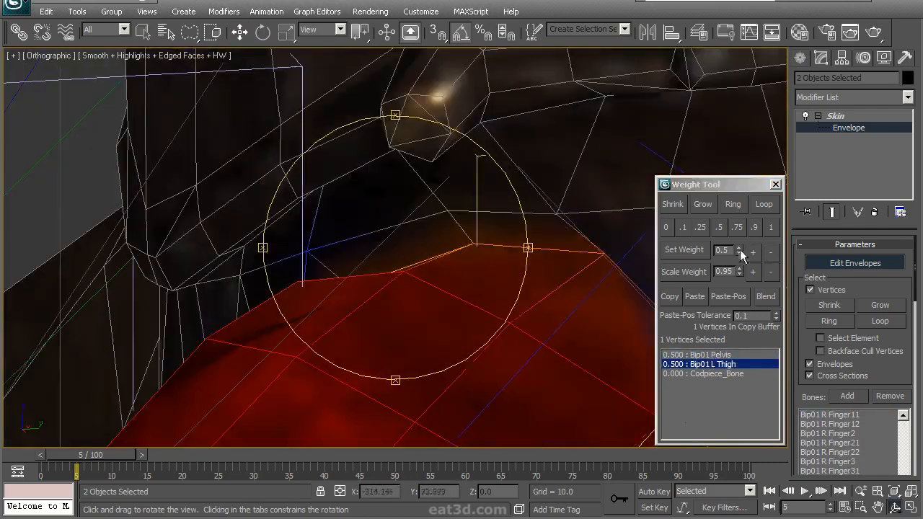
left_click(751, 250)
left_click(752, 251)
left_click_drag(439, 241, 476, 231)
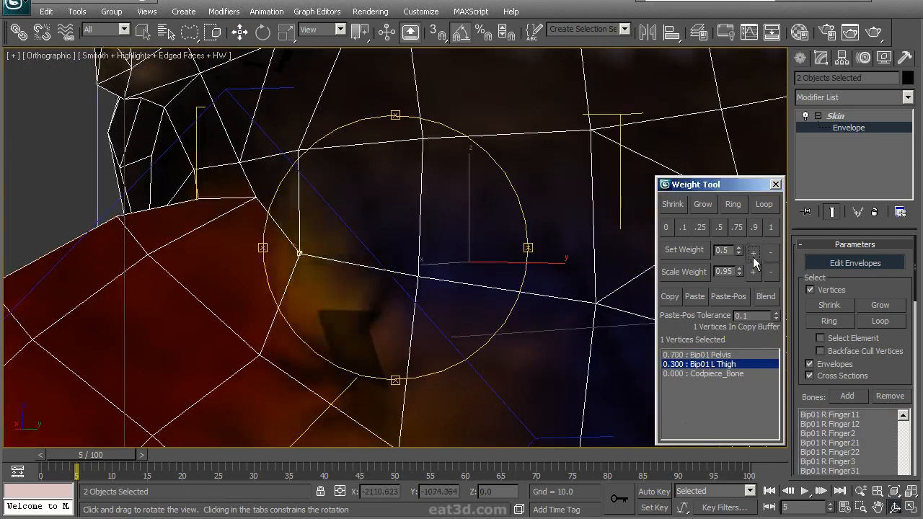
left_click(753, 252)
left_click_drag(491, 259, 374, 310)
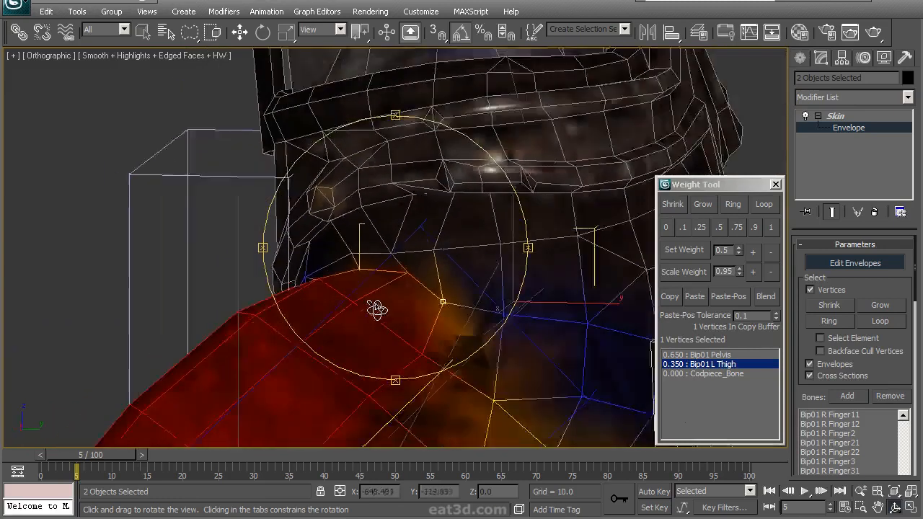
left_click_drag(454, 307, 340, 260)
scroll(389, 249, "up", 3)
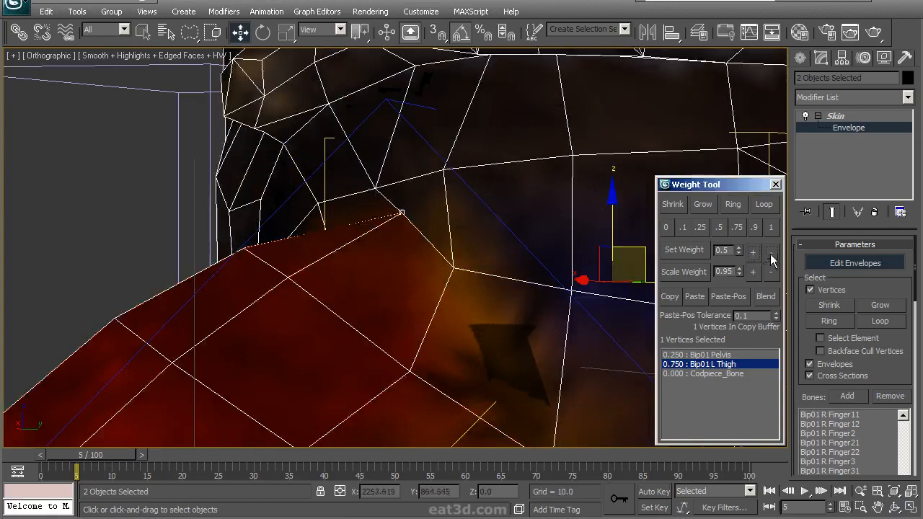
middle_click_drag(389, 249, 387, 291, "alt")
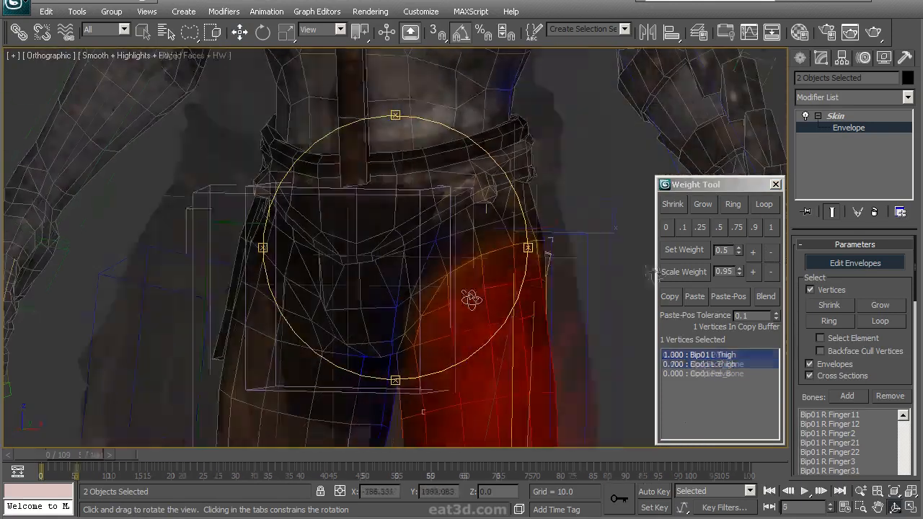
- Assign a full Bip01 Pelvis weight of 1 to the three lower-back vertices just above the belt
middle_click_drag(472, 295, 446, 275, "alt")
scroll(447, 275, "down", 3)
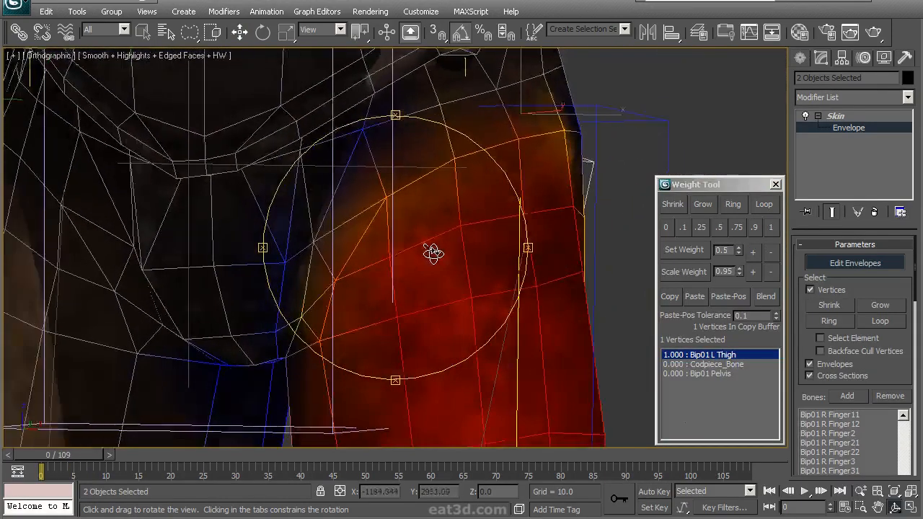
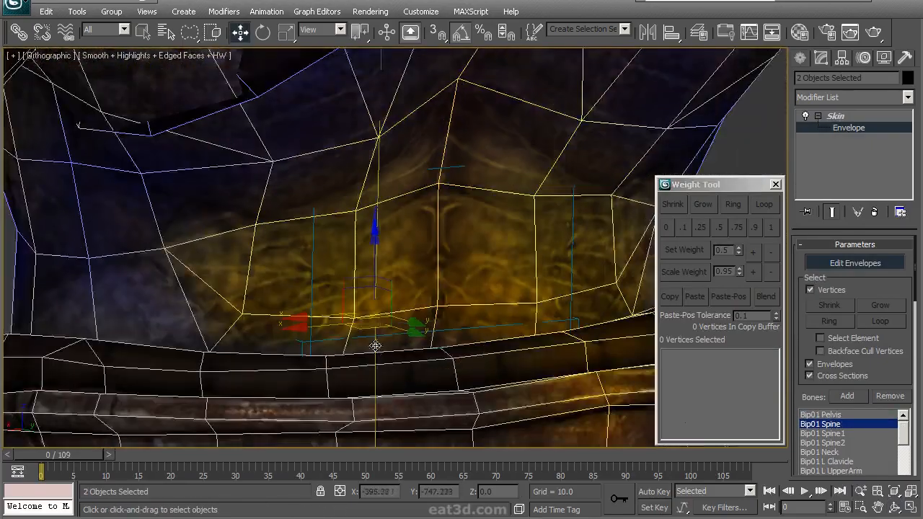
scroll(375, 346, "down", 4)
middle_click_drag(376, 346, 371, 253)
middle_click_drag(371, 254, 383, 231, "alt")
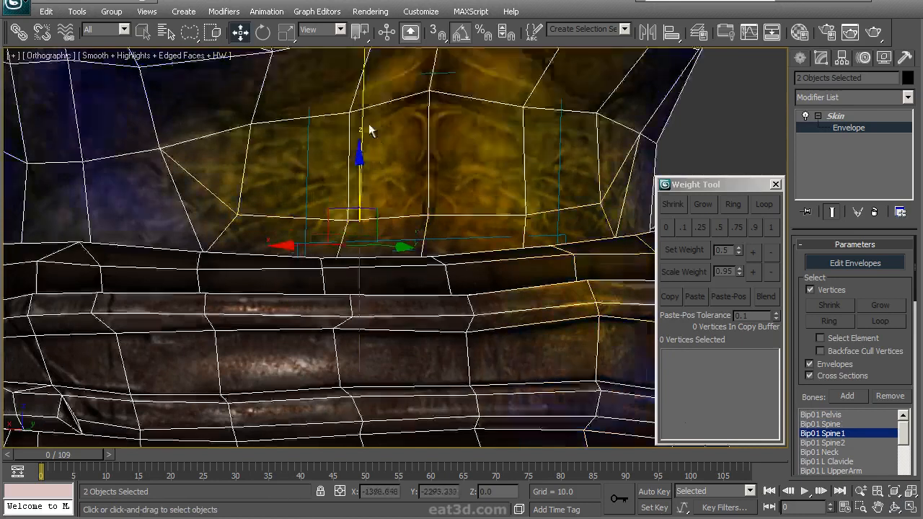
scroll(370, 130, "down", 2)
middle_click_drag(369, 131, 393, 223)
middle_click_drag(393, 224, 430, 253, "alt")
middle_click_drag(369, 252, 354, 296, "alt")
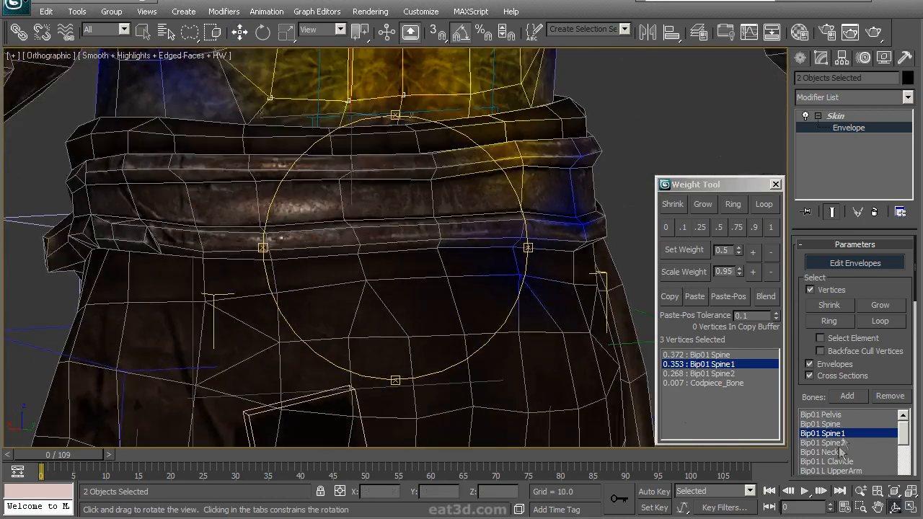
left_click(840, 414)
left_click(771, 227)
middle_click_drag(411, 238, 437, 446)
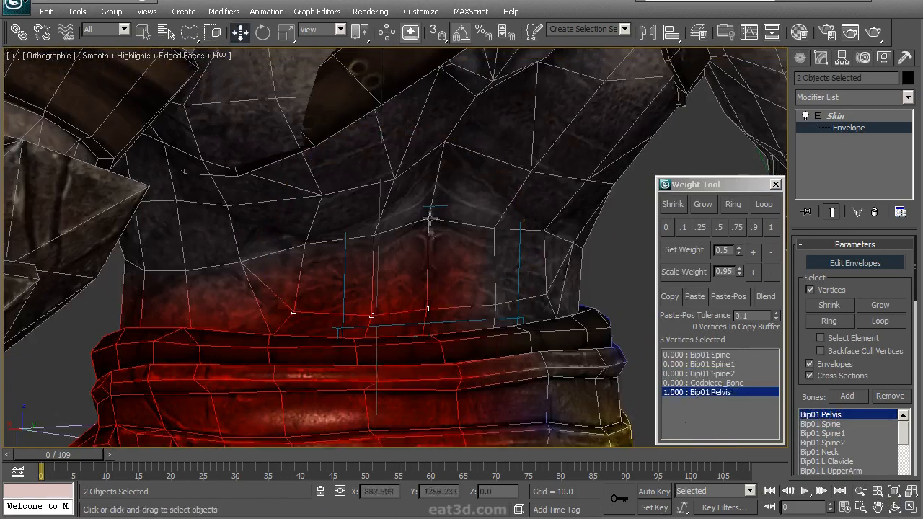
- Give the next row of lower-back vertices above the belt a Bip01 Spine1 weight of 1
left_click(429, 219)
scroll(420, 273, "up", 4)
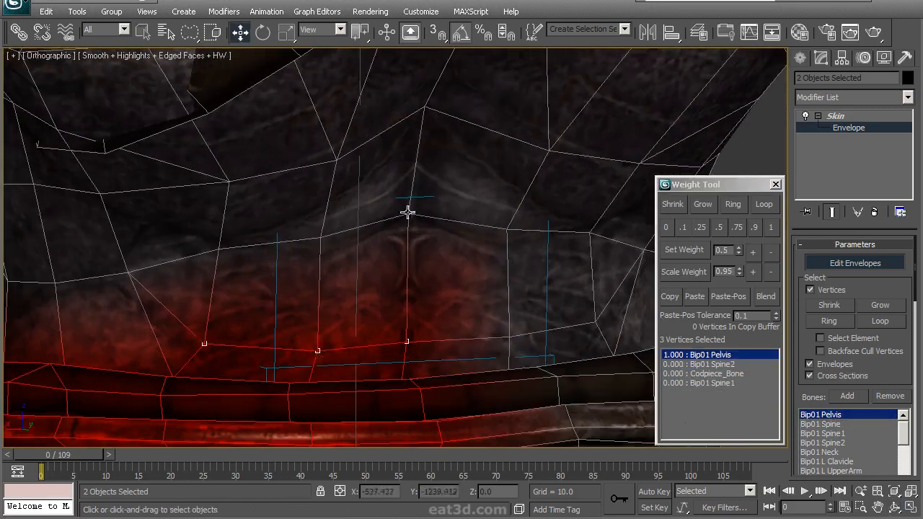
left_click(220, 249, "ctrl")
scroll(220, 250, "up", 2)
middle_click_drag(220, 249, 443, 245, "alt")
left_click(361, 253)
middle_click_drag(361, 253, 310, 267, "alt")
left_click(771, 234)
- Continue the full Bip01 Spine1 weight of 1 onto the vertices around the side of the waist
left_click(229, 257)
left_click(154, 274, "ctrl")
middle_click_drag(159, 273, 444, 288, "alt")
left_click(415, 286, "ctrl")
left_click(305, 281, "ctrl")
left_click(770, 230)
- Set Bip01 Spine1 to 1 on the three remaining belly vertices that complete the upper waist row
middle_click_drag(255, 225, 413, 286)
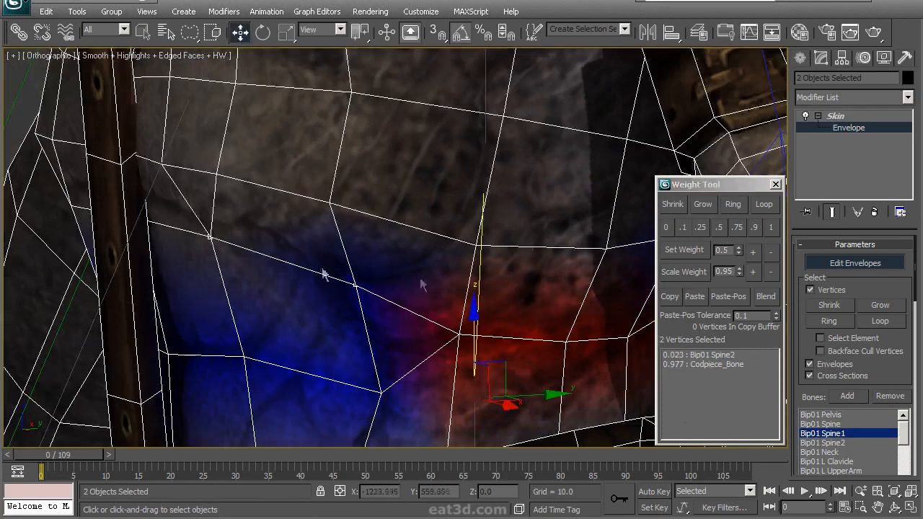
scroll(211, 245, "down", 4)
key("F3")
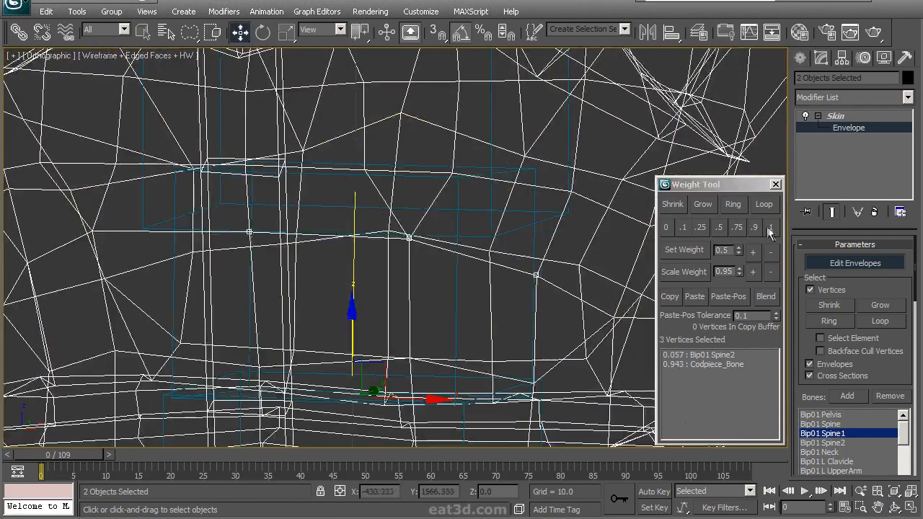
left_click(770, 227)
key("F3")
scroll(357, 296, "up", 5)
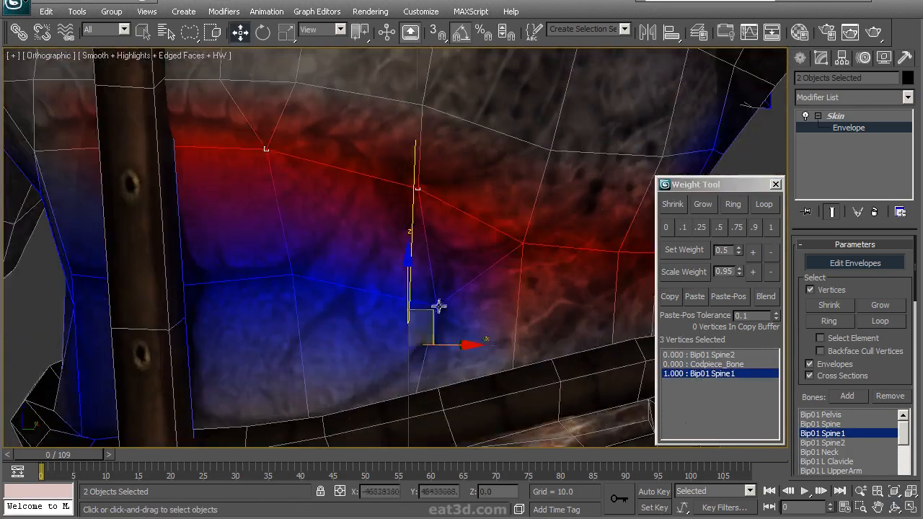
- Set Bip01 Spine1 to 1 on the belly vertices in the row just below
left_click(411, 258)
key("F3")
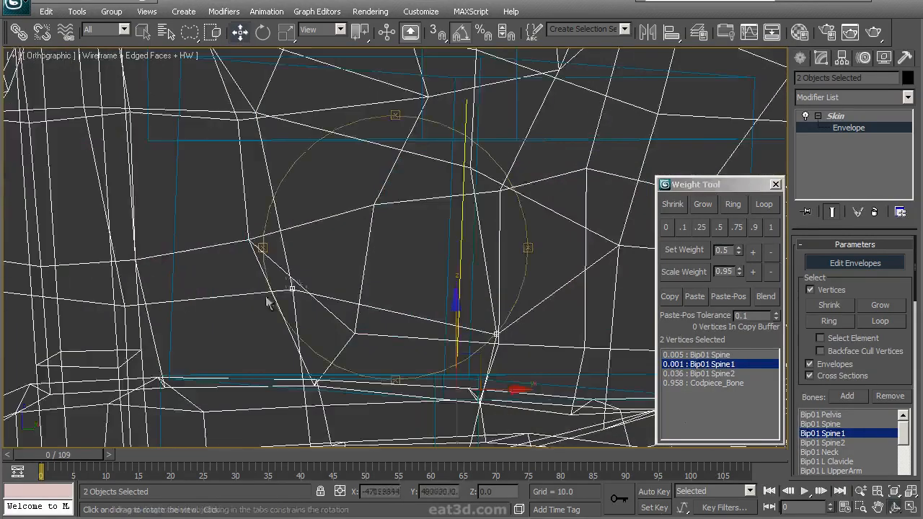
middle_click_drag(216, 314, 166, 328, "alt")
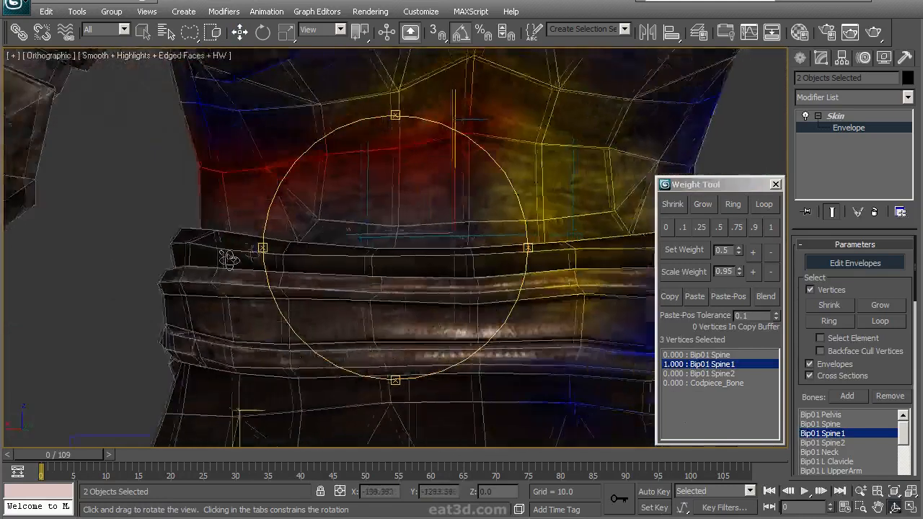
middle_click_drag(229, 260, 425, 255, "alt")
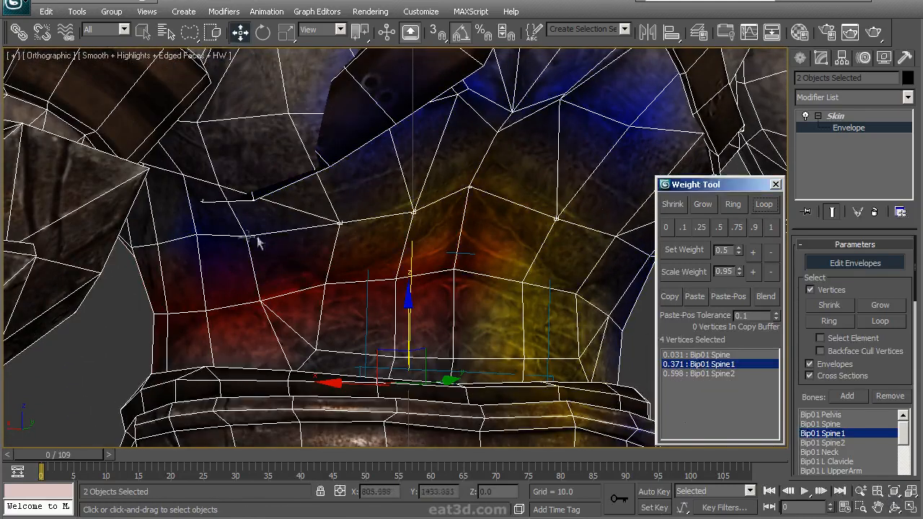
- Select the twelve-vertex row around the left side of the torso above the waist and set its Bip01 Spine2 weight to 1
middle_click_drag(409, 304, 518, 267, "alt")
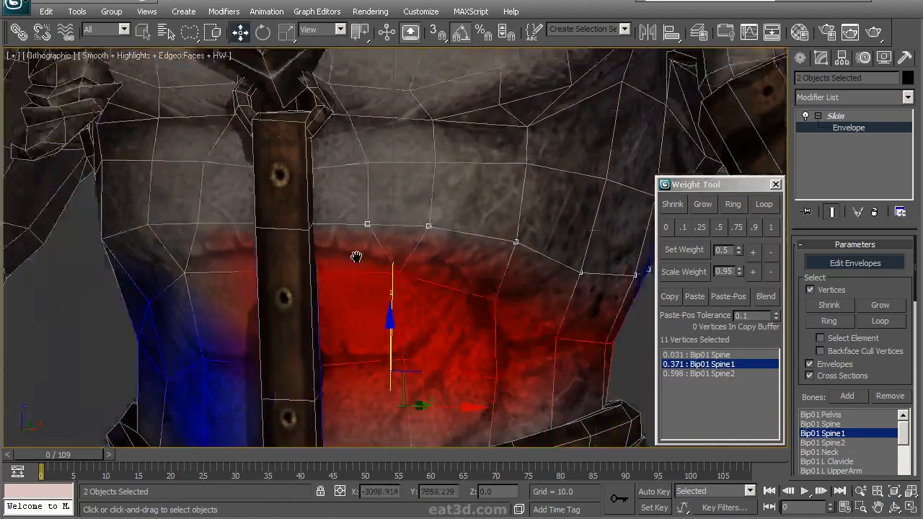
key("F3")
scroll(355, 257, "up", 10)
middle_click_drag(406, 243, 176, 241, "alt")
key("F3")
scroll(202, 246, "down", 10)
mouse_move(382, 247)
middle_mouse_down("alt")
mouse_move(437, 262)
mouse_move(397, 253)
mouse_move(421, 253)
mouse_move(313, 253)
mouse_move(441, 255)
mouse_move(427, 256)
middle_mouse_up("alt")
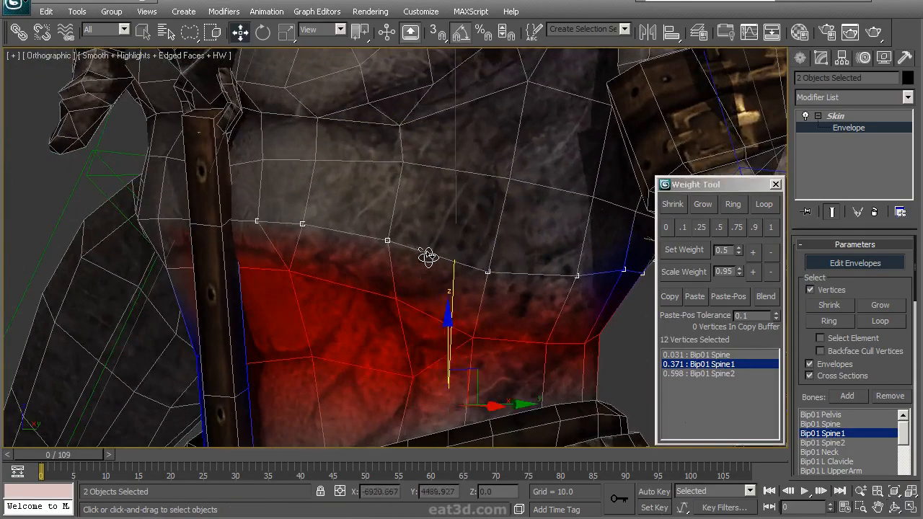
left_click(495, 242)
middle_click_drag(484, 232, 705, 249, "alt")
left_click(771, 227)
middle_click_drag(548, 248, 496, 294, "alt")
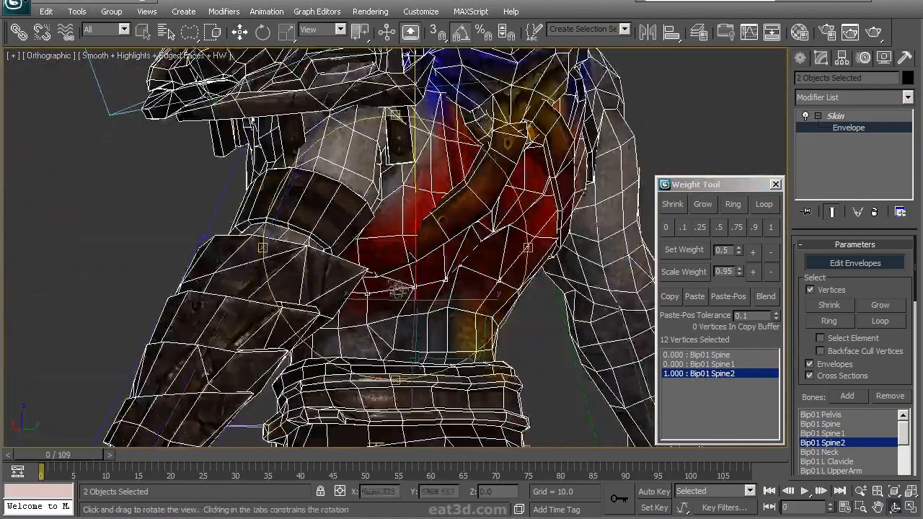
- Leave envelope editing and hide the Armor object so only the Body is exposed
middle_click_drag(398, 291, 324, 289, "alt")
left_click(835, 117)
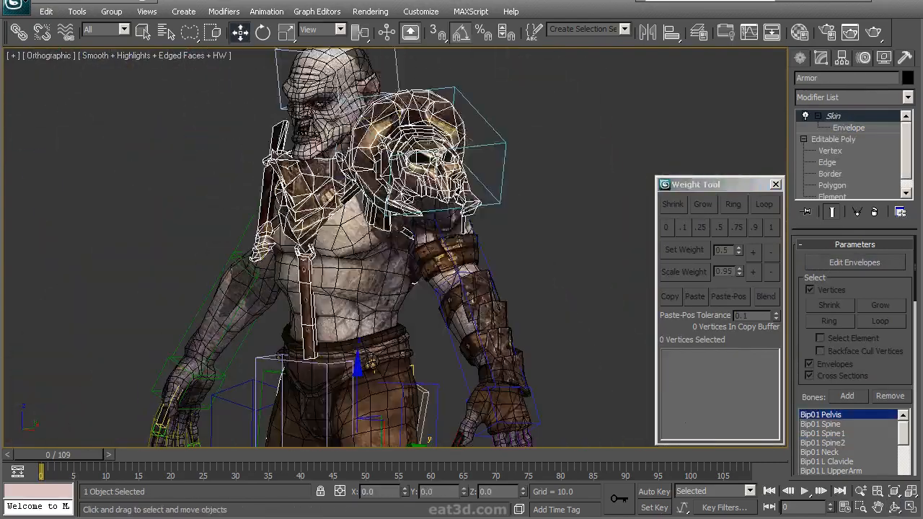
right_click(454, 171)
left_click(495, 127)
scroll(481, 226, "up", 5)
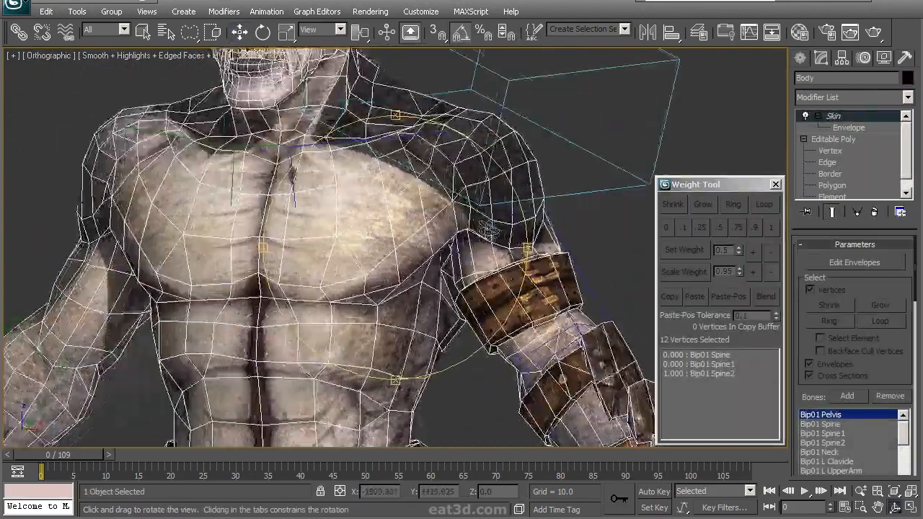
- Grow a vertex selection outward from the middle of the upper back and set its Bip01 Spine2 weight to 1
middle_click_drag(482, 225, 386, 226, "alt")
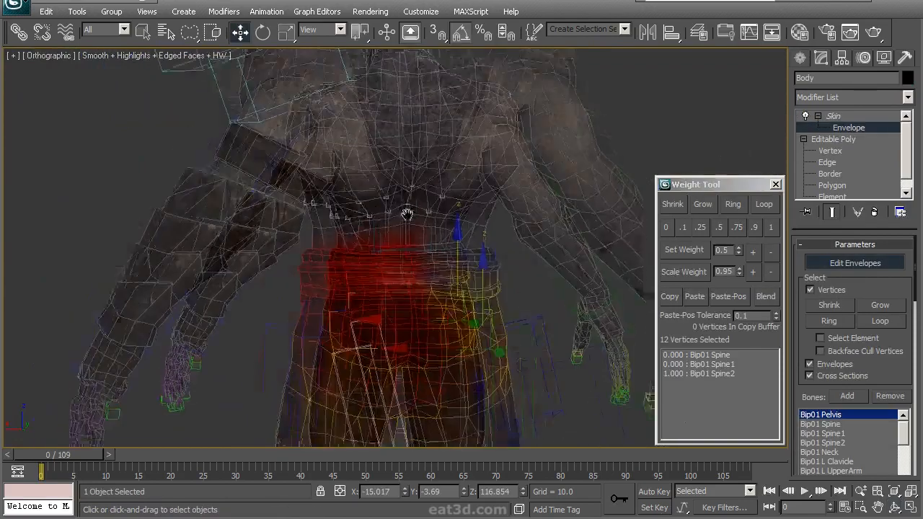
scroll(423, 200, "up", 6)
left_click(430, 289)
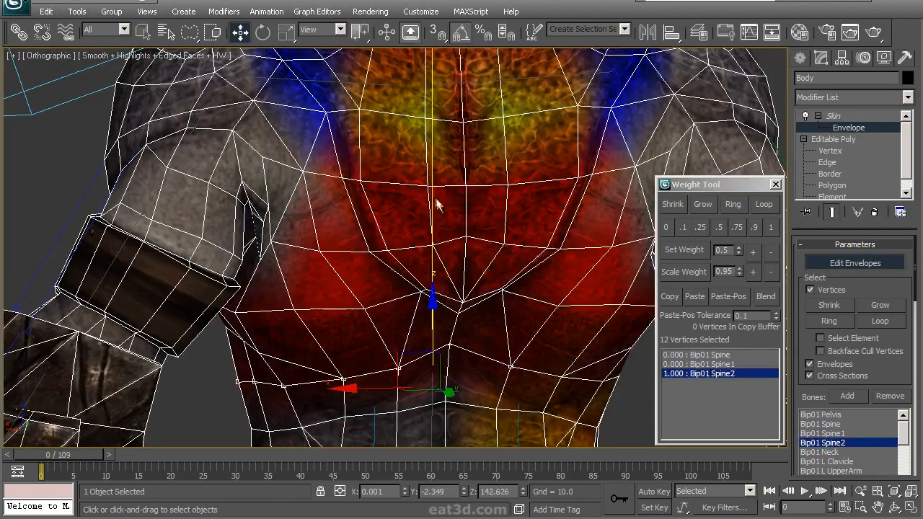
middle_click_drag(466, 184, 442, 260, "alt")
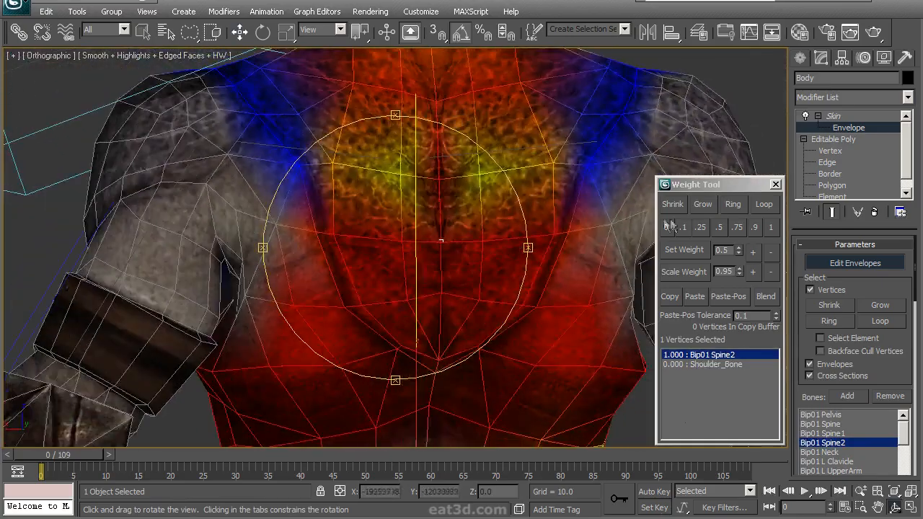
left_click(704, 205)
left_click(703, 205)
middle_click_drag(404, 229, 310, 300, "alt")
- Grow a selection from the centre of the chest to 25 vertices and set their Bip01 Spine2 weight to 1
left_click(397, 249)
left_click(704, 204)
left_click(703, 204)
left_click(437, 262)
left_click(214, 305)
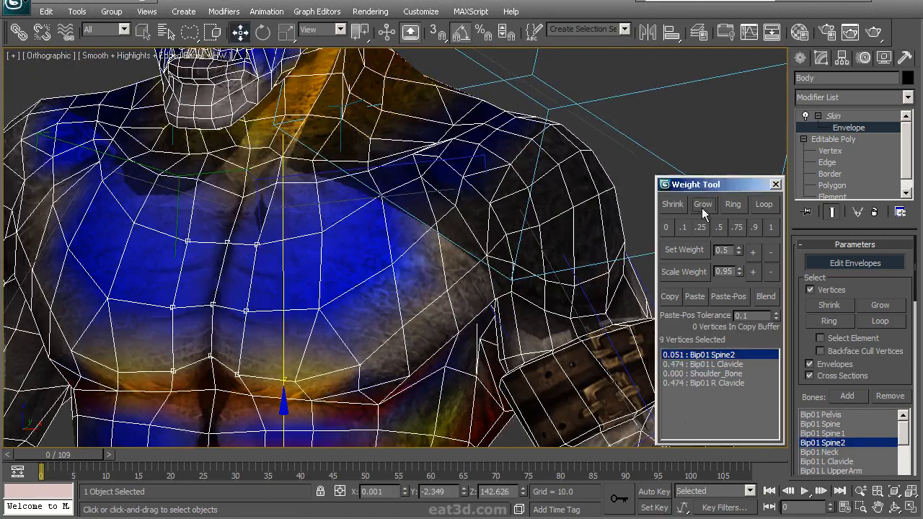
middle_click_drag(375, 267, 339, 271, "alt")
left_click(771, 227)
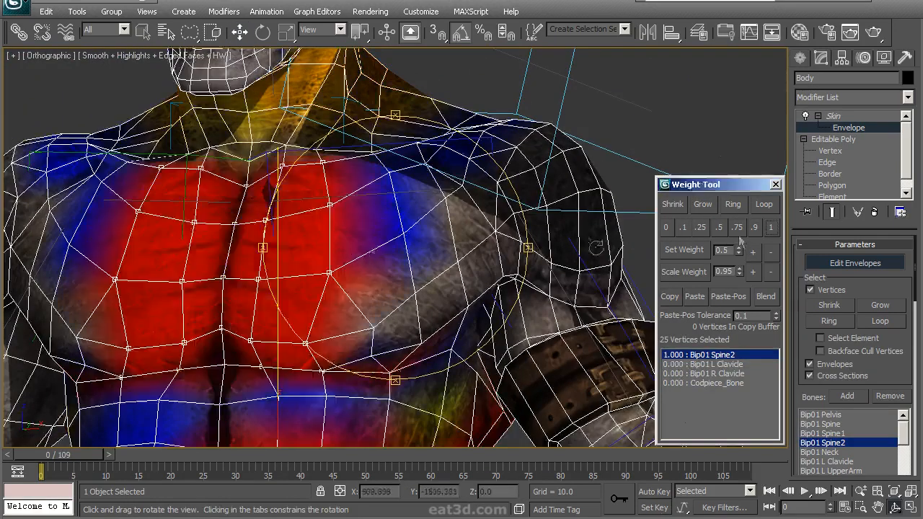
- Select two vertices on the character's upper left chest near the shoulder and set their Bip01 Spine2 weight to 1
left_click(397, 186)
middle_click_drag(397, 185, 387, 245, "alt")
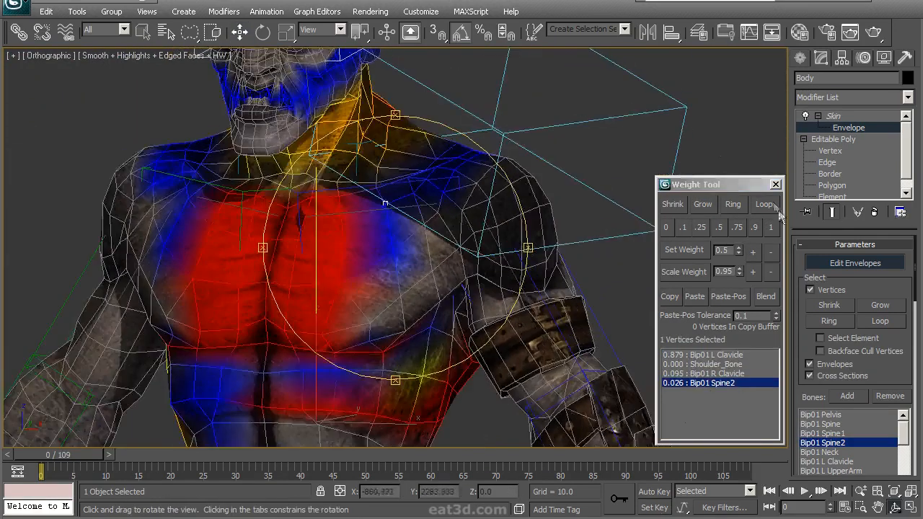
scroll(408, 272, "up", 5)
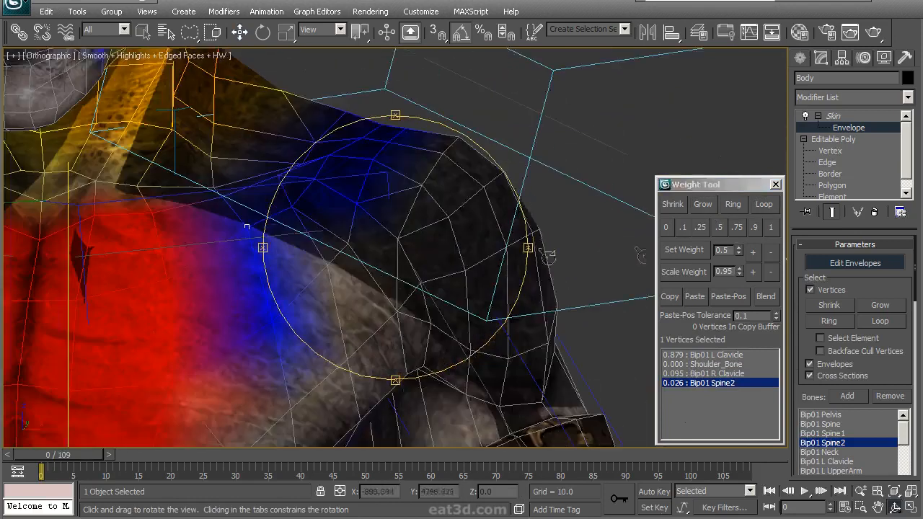
middle_click_drag(506, 246, 363, 223, "alt")
left_click(360, 226, "ctrl")
middle_click_drag(429, 251, 456, 244, "alt")
left_click(772, 229)
middle_click_drag(404, 220, 427, 212, "alt")
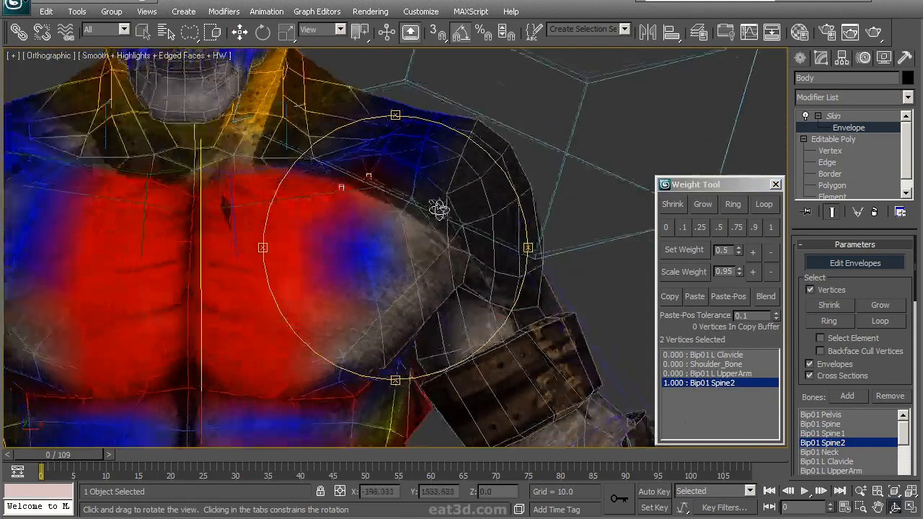
- In the front view, select the 37 vertices between the left neck, collarbone and upper chest and set their Bip01 Spine2 weight to 1
key("f")
middle_click_drag(414, 255, 400, 177)
scroll(401, 152, "down", 4)
scroll(400, 189, "up", 2)
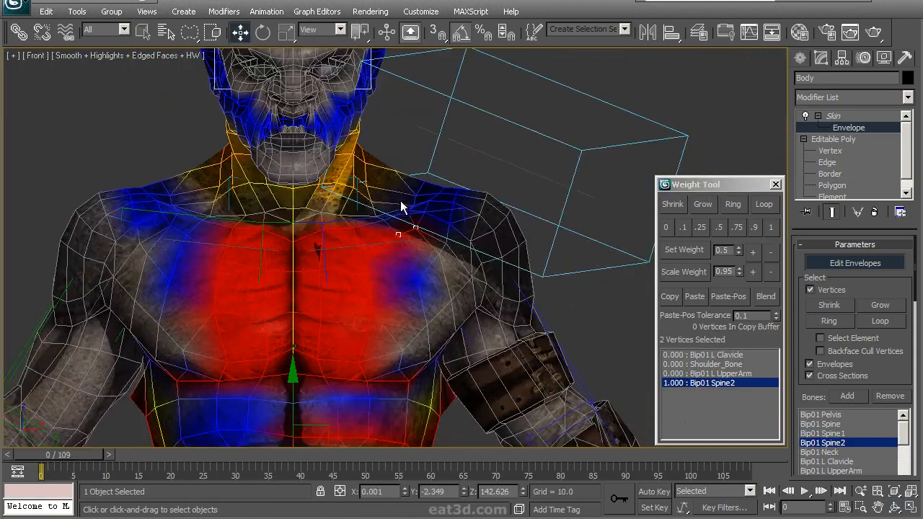
left_click_drag(379, 132, 363, 185)
left_click_drag(462, 167, 408, 142)
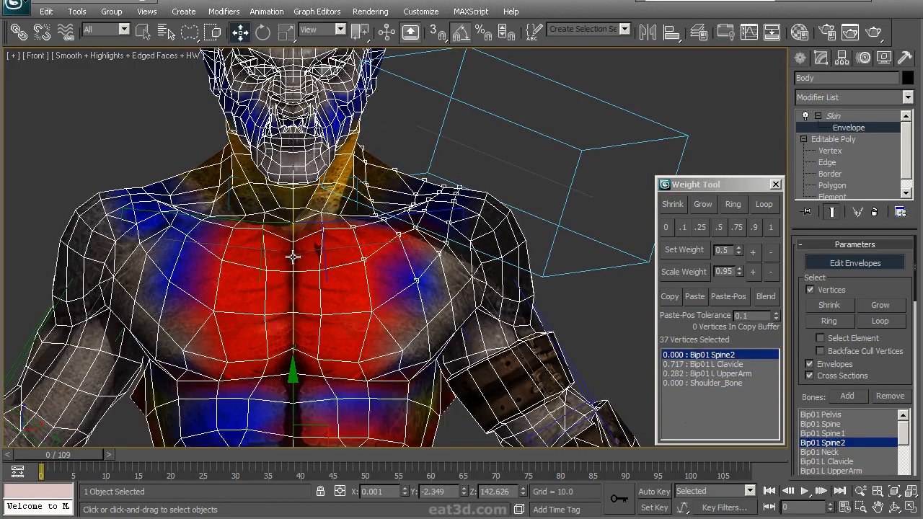
left_click(770, 227)
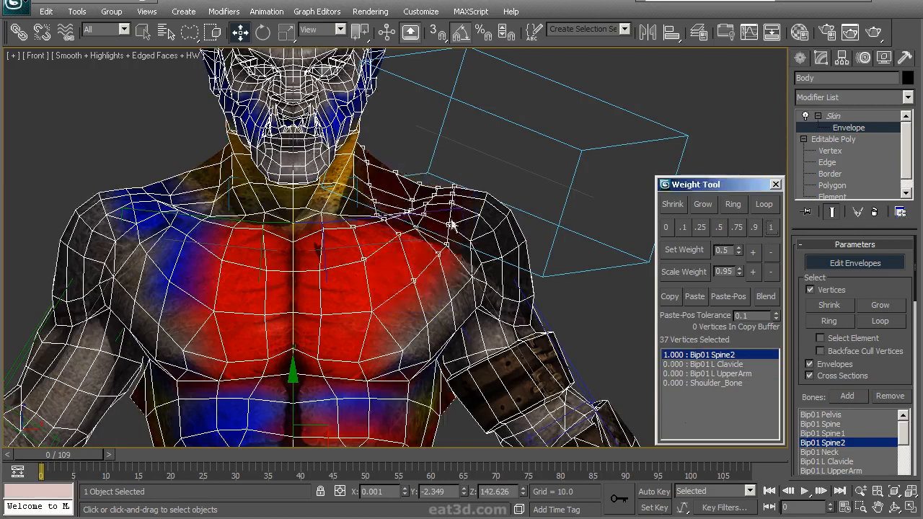
- Select the outer lower vertices of the left pectoral and set their Bip01 Spine2 weight to 1
scroll(536, 230, "up", 2)
middle_click_drag(536, 231, 404, 242)
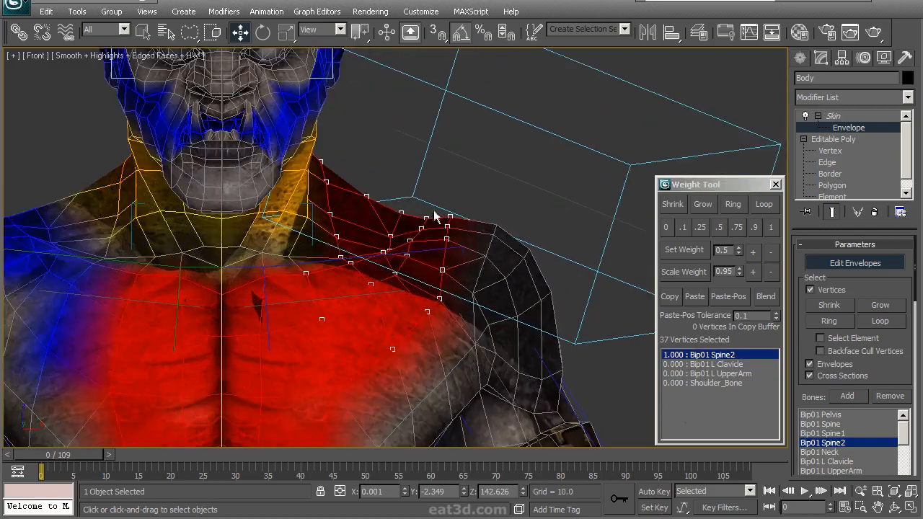
scroll(428, 220, "down", 2)
middle_click_drag(436, 266, 414, 271)
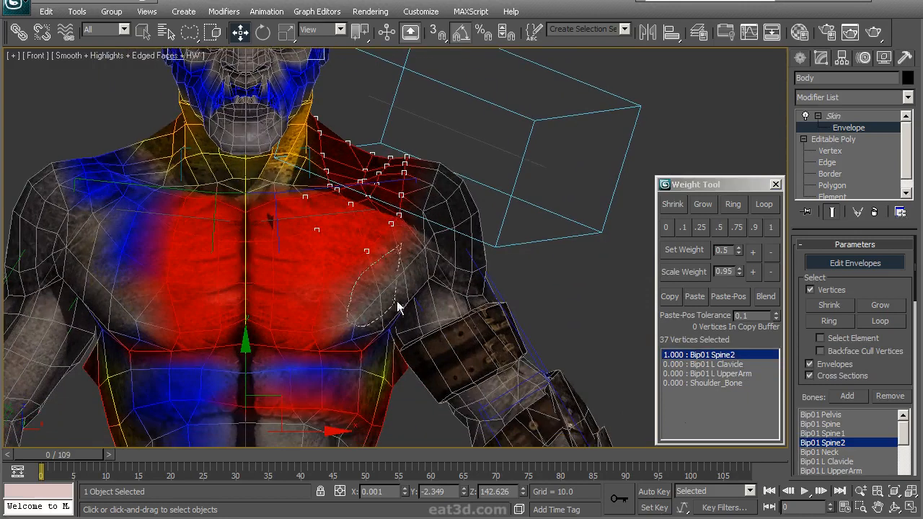
left_click_drag(415, 274, 416, 273)
left_click(770, 228)
- Select the twenty vertices in the two rows running around the left side of the torso below the ribs
left_click(455, 301)
scroll(433, 303, "up", 4)
mouse_move(393, 425)
middle_mouse_down()
mouse_move(404, 299)
mouse_move(390, 308)
middle_mouse_up()
left_click_drag(417, 325, 321, 262)
left_click_drag(108, 335, 376, 389)
scroll(323, 307, "down", 4)
middle_click_drag(323, 298, 336, 289)
middle_click_drag(255, 129, 258, 158)
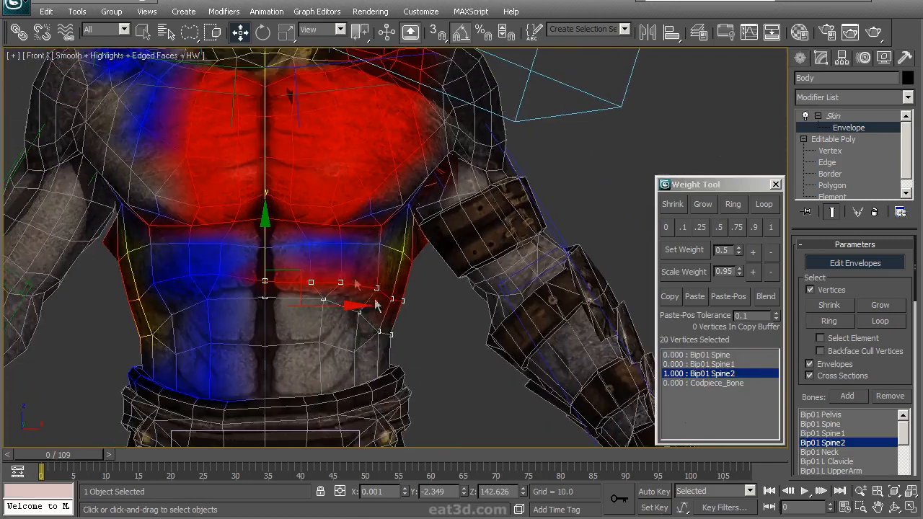
- Reduce the selection to a ten-vertex row around the left side and try a Bip01 Spine1 weight of 1 on it
scroll(402, 347, "up", 2)
left_click_drag(437, 336, 433, 334)
middle_click_drag(427, 303, 282, 325, "alt")
left_click(711, 364)
middle_click_drag(404, 317, 461, 314, "alt")
left_click(772, 228)
- Set the row's Bip01 Spine2 weight to 1 instead and add the missing vertex on the back to the selection
left_click_drag(473, 299, 230, 305)
key("w")
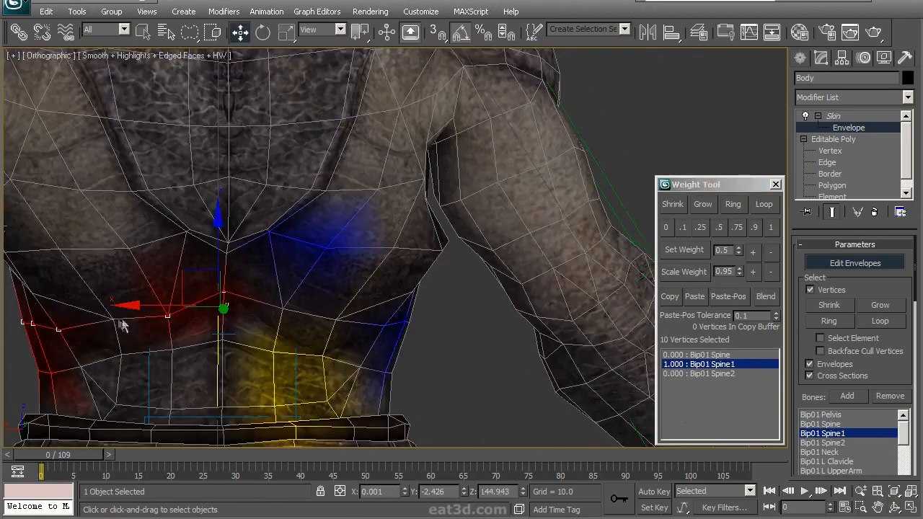
left_click(113, 319, "ctrl")
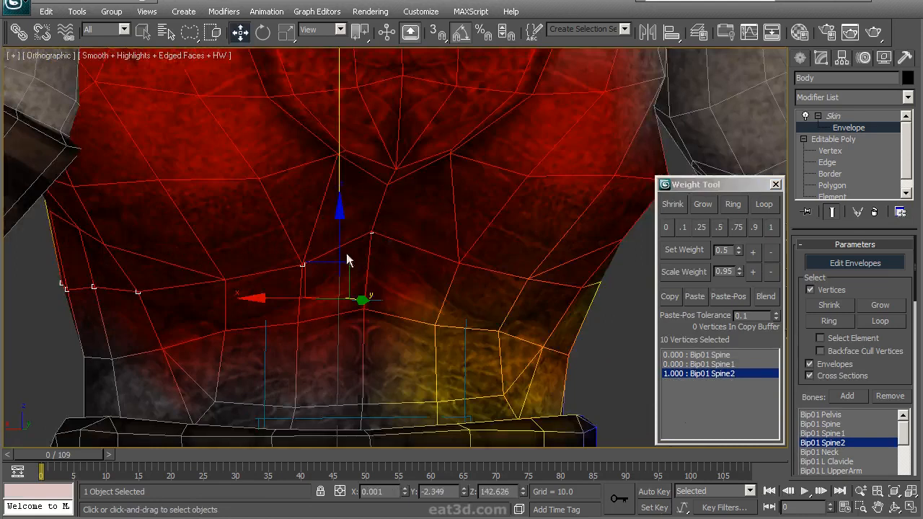
middle_click_drag(351, 260, 386, 353, "alt")
left_click(242, 274, "ctrl")
middle_click_drag(413, 284, 495, 277, "alt")
- Select the vertices across the left ribs just under the chest and set their Bip01 Spine2 weight to 1
left_click(497, 169)
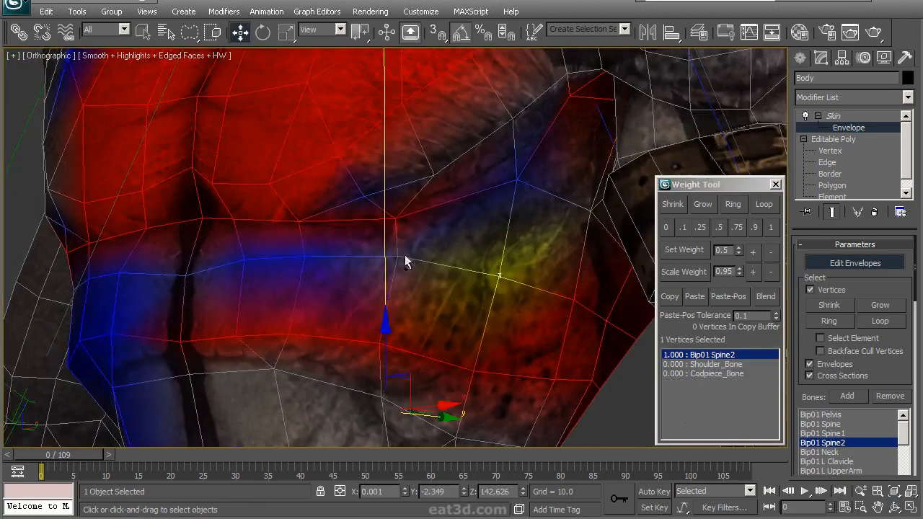
left_click(396, 258, "ctrl")
left_click(770, 227)
- Set the Bip01 Spine2 weight to 1 on the remaining vertices where the left chest meets the armpit
scroll(324, 270, "down", 4)
middle_click_drag(324, 270, 412, 264, "alt")
scroll(441, 302, "up", 4)
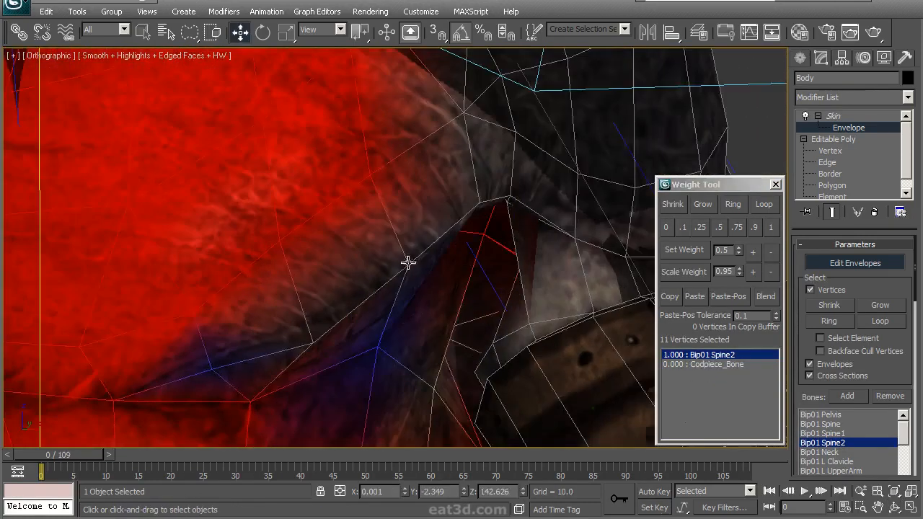
left_click(410, 264)
scroll(298, 393, "down", 4)
left_click(770, 227)
middle_click_drag(432, 288, 651, 269, "alt")
left_click(415, 260)
scroll(364, 289, "up", 5)
left_click(771, 227)
middle_click_drag(457, 320, 379, 289, "alt")
- Select the four vertices along the front base of the neck and set their Bip01 Spine2 weight to 1
scroll(423, 290, "down", 4)
left_click(374, 283)
left_click(347, 320)
left_click(318, 319)
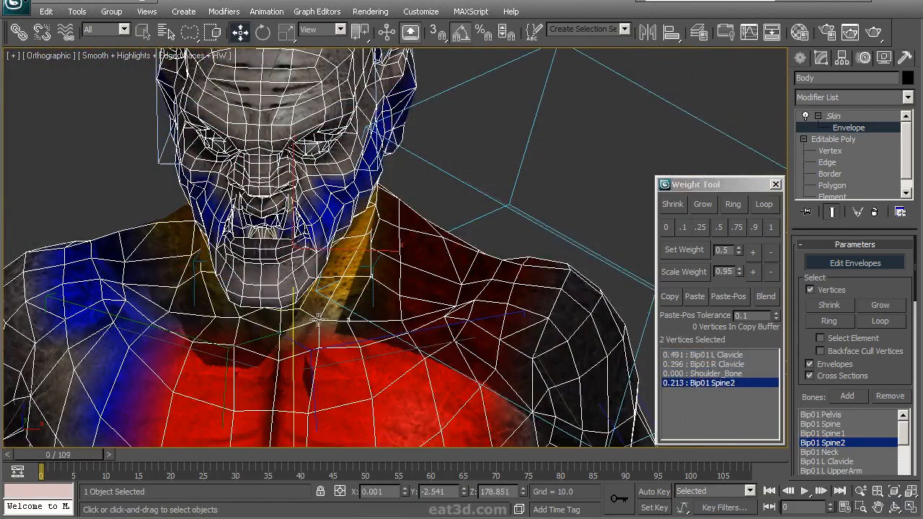
left_click(281, 333, "ctrl")
left_click(771, 227)
middle_click_drag(499, 241, 409, 217, "alt")
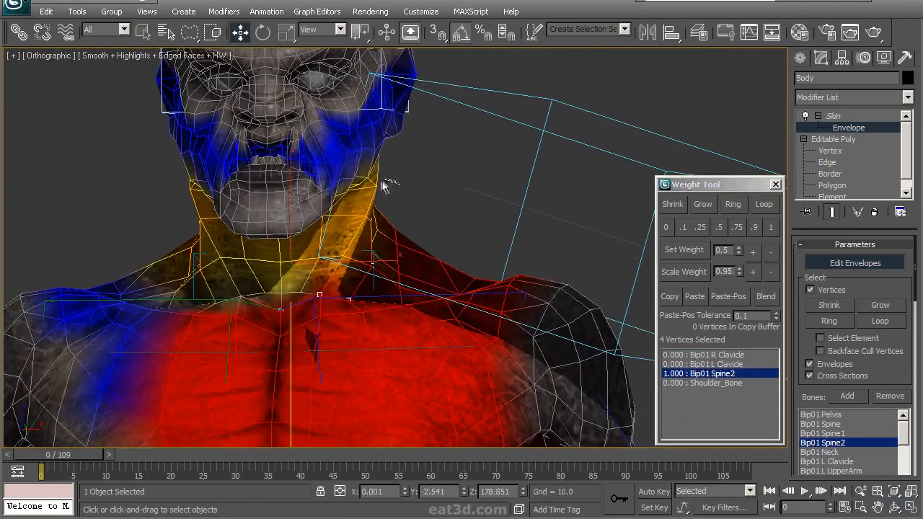
- Set the Bip01 Spine2 weight to 1 on the vertices at the neck's left base and select those across the nape
left_click_drag(323, 292, 397, 278)
left_click(771, 227)
mouse_move(552, 231)
middle_mouse_down("alt")
mouse_move(274, 251)
mouse_move(266, 227)
middle_mouse_up("alt")
left_click(265, 227)
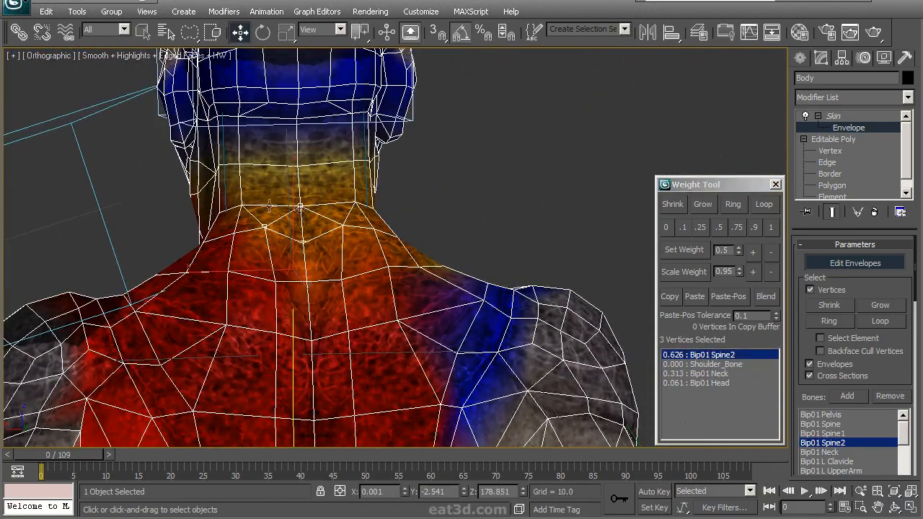
middle_click_drag(339, 285, 347, 221)
left_click(314, 215)
- Select twenty left shoulder vertices with Shoulder_Bone active, and scrub to frame 14 to examine the deformed torso
scroll(414, 206, "down", 4)
middle_click_drag(324, 291, 534, 193)
middle_click_drag(534, 193, 367, 200)
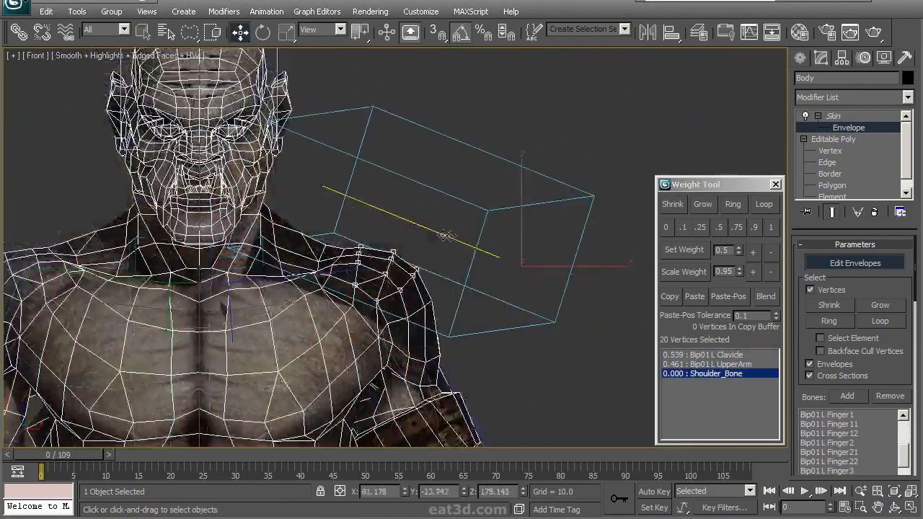
middle_click_drag(462, 216, 479, 245, "alt")
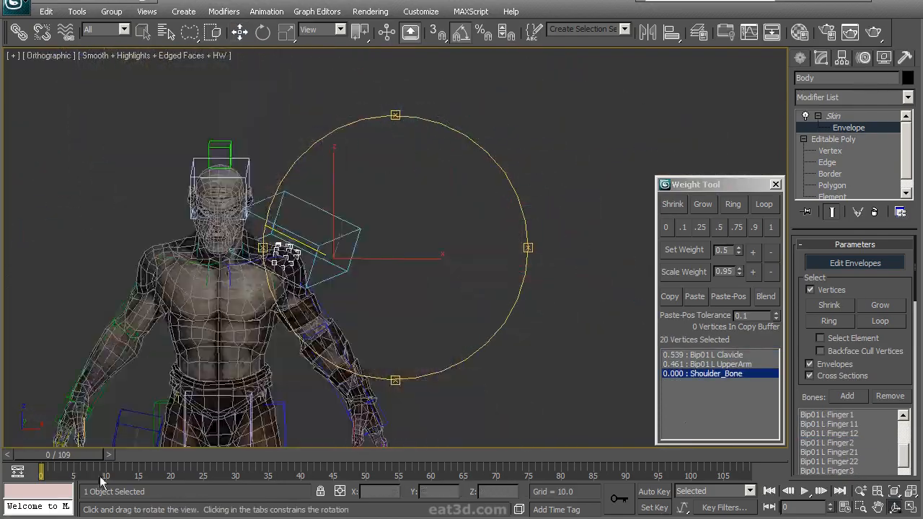
left_click_drag(144, 467, 120, 468)
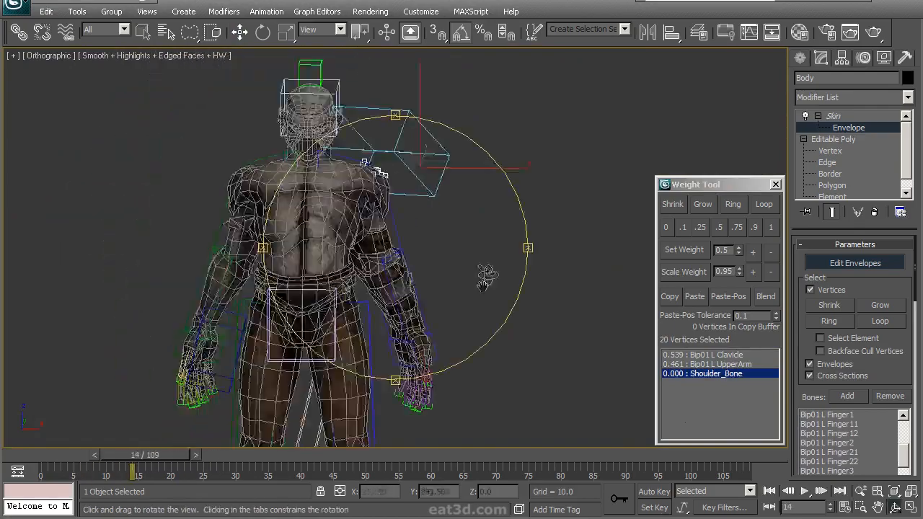
middle_click_drag(486, 274, 423, 253, "alt")
mouse_move(165, 458)
left_mouse_down()
mouse_move(134, 460)
mouse_move(169, 457)
mouse_move(139, 460)
mouse_move(181, 469)
mouse_move(148, 462)
mouse_move(173, 457)
left_mouse_up()
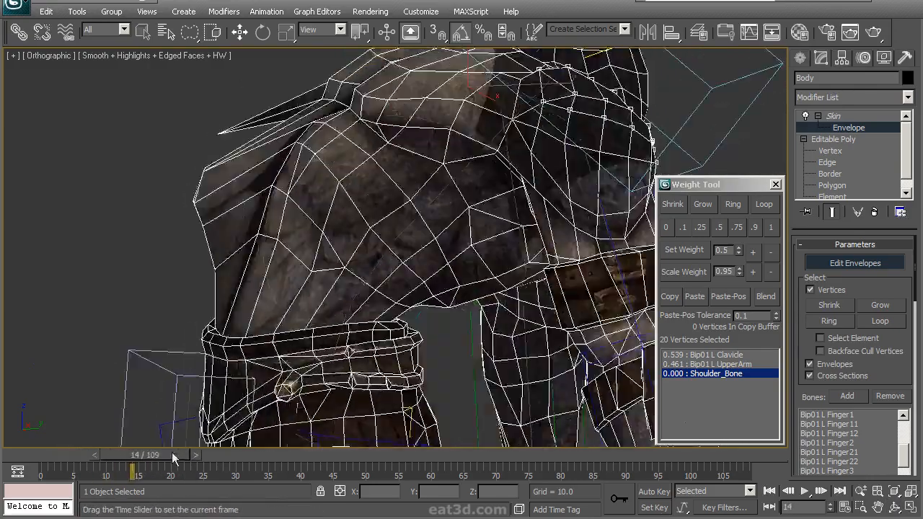
- Select the three belly vertices in the row above the belt and make Bip01 Spine1 the active bone
left_click_drag(368, 285, 451, 281)
middle_click_drag(451, 281, 439, 289, "alt")
scroll(439, 289, "up", 2)
left_click(432, 279)
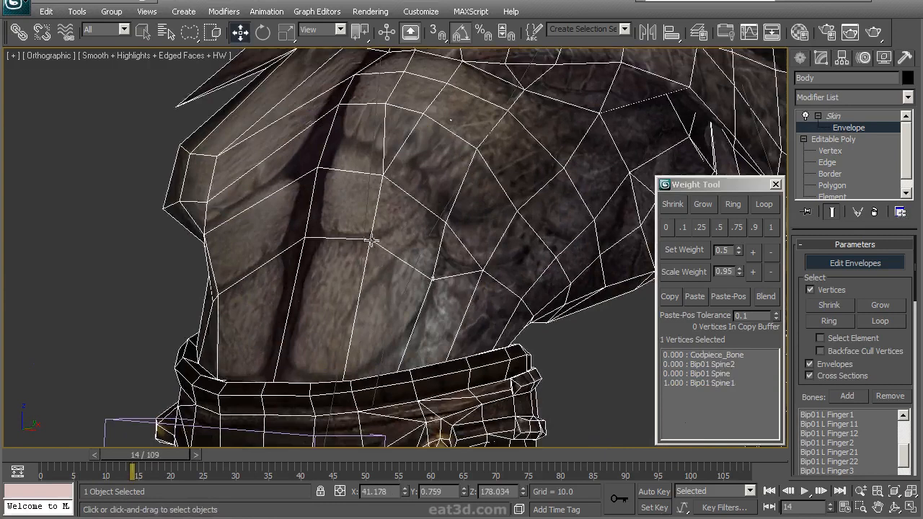
left_click(309, 240, "ctrl")
middle_click_drag(309, 240, 469, 330, "alt")
left_click(717, 357)
middle_click_drag(354, 318, 398, 286, "alt")
left_click(720, 367)
middle_click_drag(409, 326, 388, 351, "alt")
scroll(408, 322, "up", 2)
- At frame 13, raise the Bip01 Pelvis weight of the three belly vertices above the belt to 0.7
left_click_drag(146, 463, 142, 462)
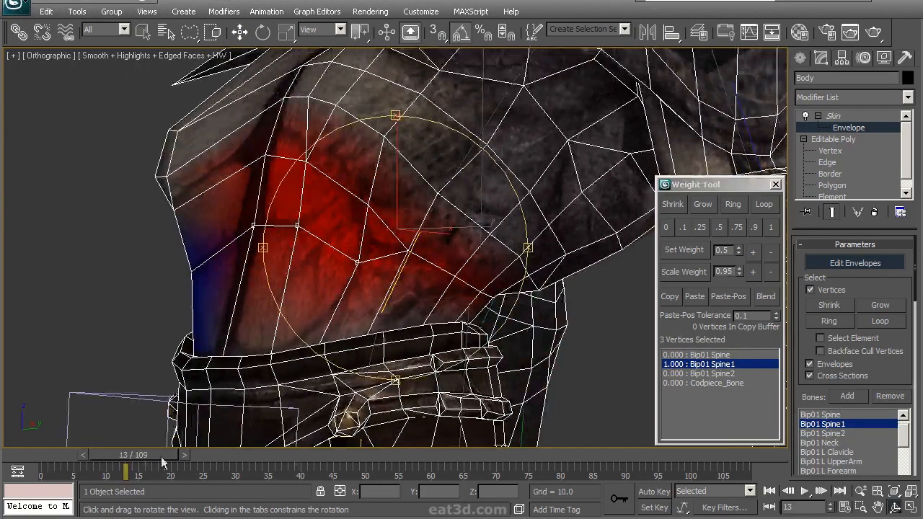
middle_click_drag(527, 374, 393, 287, "alt")
scroll(887, 439, "up", 1)
left_click(831, 416)
left_click(753, 255)
left_click(753, 256)
left_click(754, 255)
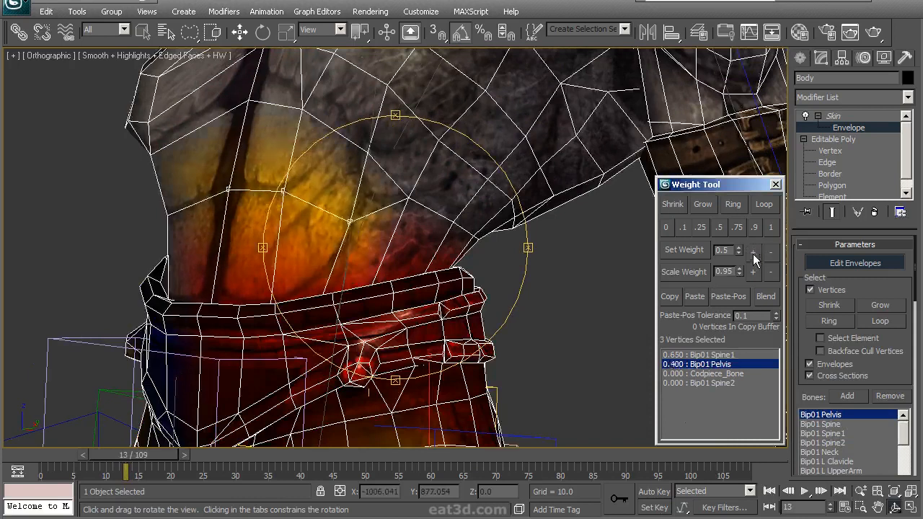
mouse_move(163, 456)
left_mouse_down()
mouse_move(136, 459)
mouse_move(165, 447)
left_mouse_up()
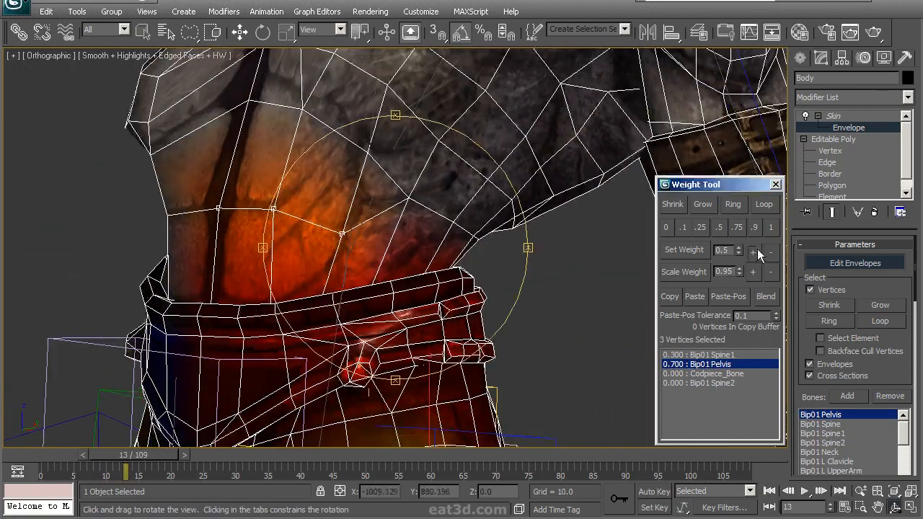
- Scrub around frame 13 and examine how the belly bends above the belt
middle_click_drag(482, 249, 454, 272, "alt")
mouse_move(158, 456)
left_mouse_down()
mouse_move(140, 461)
mouse_move(159, 456)
left_mouse_up()
middle_click_drag(393, 261, 366, 314, "alt")
scroll(381, 295, "up", 3)
scroll(385, 284, "down", 3)
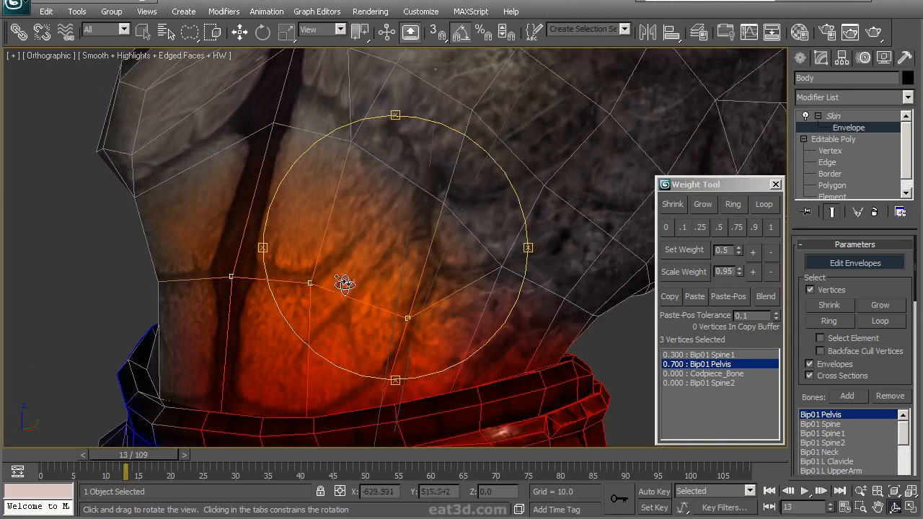
middle_click_drag(414, 274, 456, 315, "alt")
scroll(435, 303, "up", 3)
middle_click_drag(393, 252, 410, 299)
- Select the three belly vertices in the next row up and compare the influence of Bip01 Spine2, Codpiece_Bone and Bip01 Spine1 on them
left_click(365, 268)
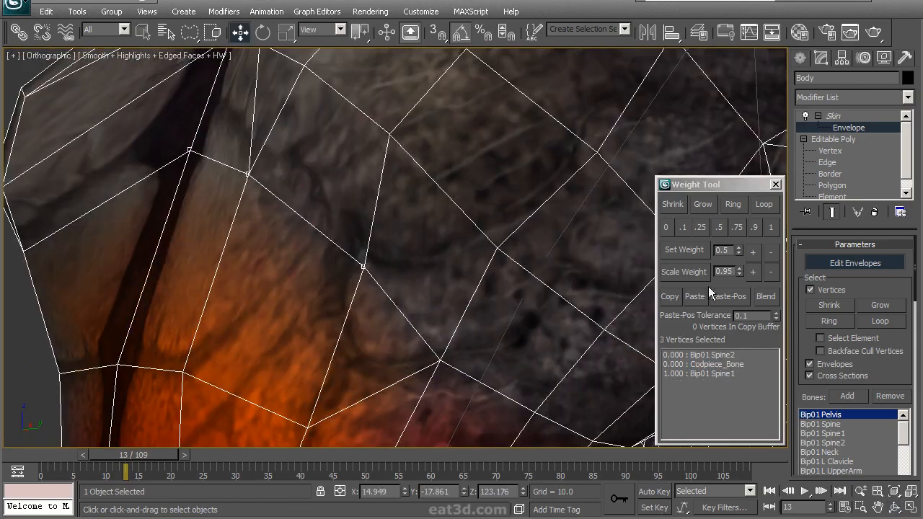
left_click(707, 355)
left_click(704, 365)
left_click(705, 374)
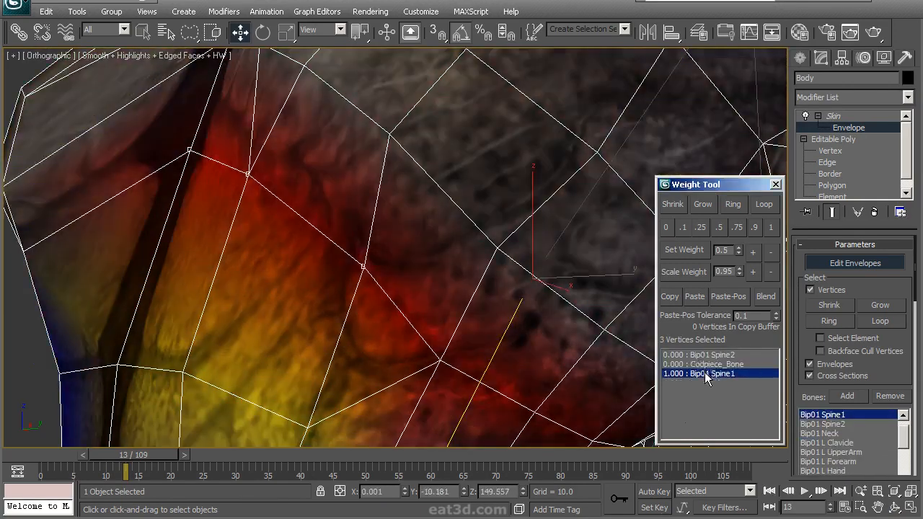
left_click(704, 355)
middle_click_drag(514, 320, 488, 330)
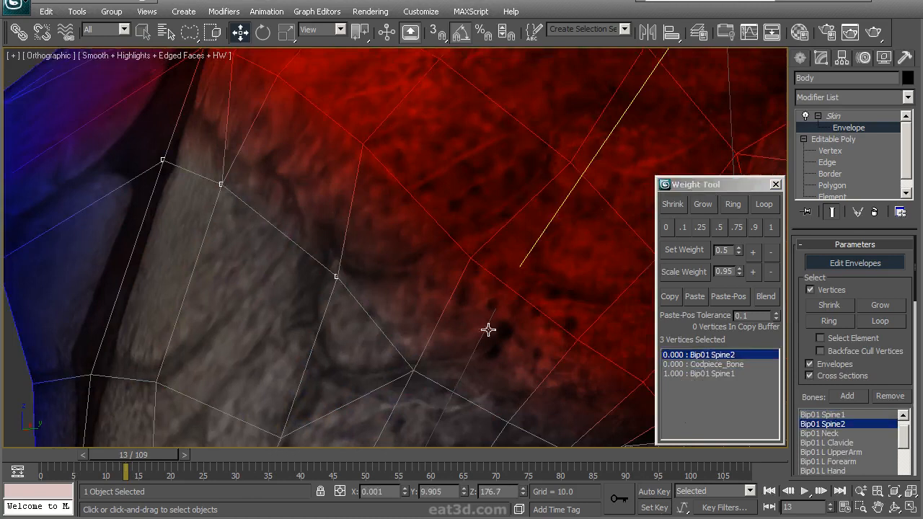
left_click(699, 374)
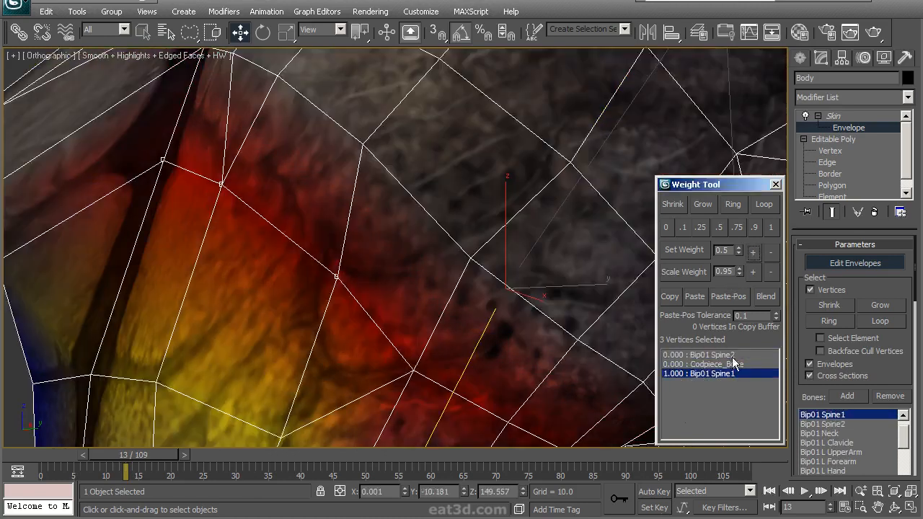
- Blend the upper belly vertices between Bip01 Spine2 and Bip01 Spine1 by adjusting the weight in small increments
left_click(732, 355)
left_click(752, 251)
left_click(752, 251)
left_click(769, 253)
left_click(772, 257)
middle_click_drag(377, 264, 346, 246)
scroll(336, 243, "down", 4)
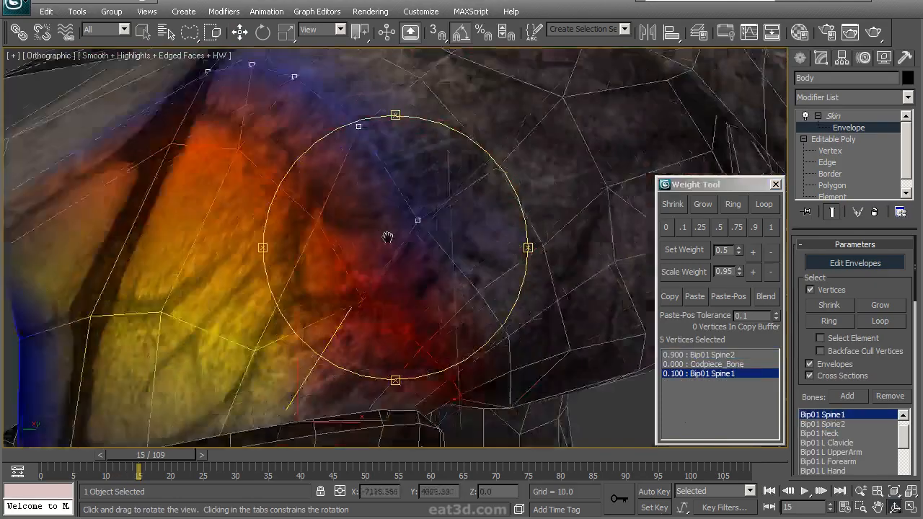
- Scrub back from frame 15 and examine the upper belly's deformation above the belt from different angles
middle_click_drag(385, 241, 369, 295, "alt")
scroll(369, 240, "up", 4)
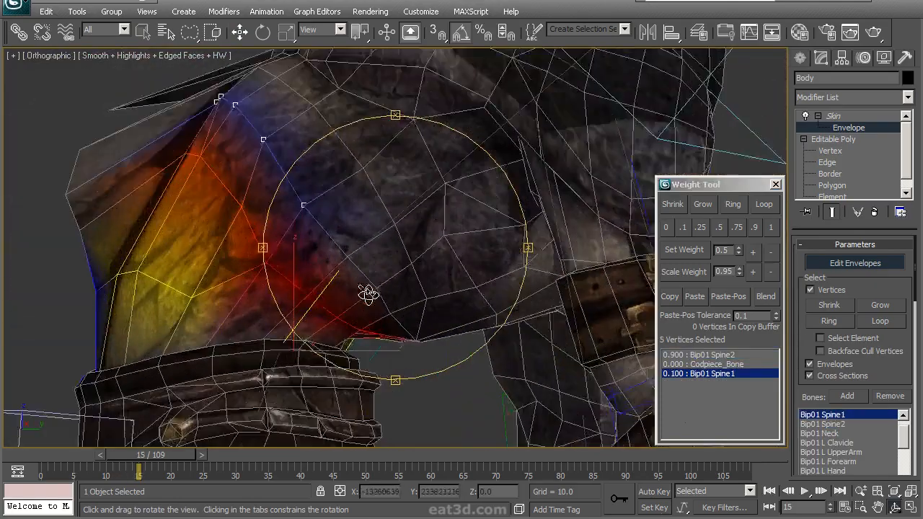
left_click_drag(133, 457, 110, 458)
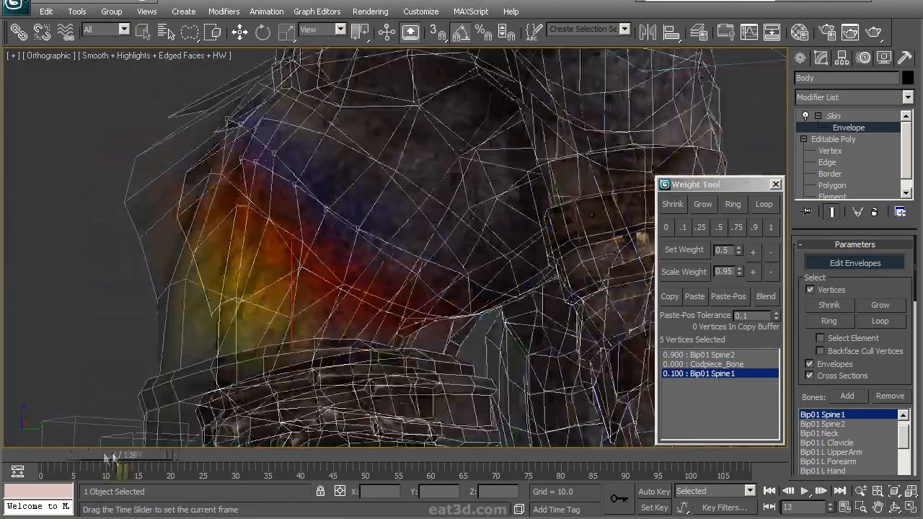
middle_click_drag(433, 260, 363, 263, "alt")
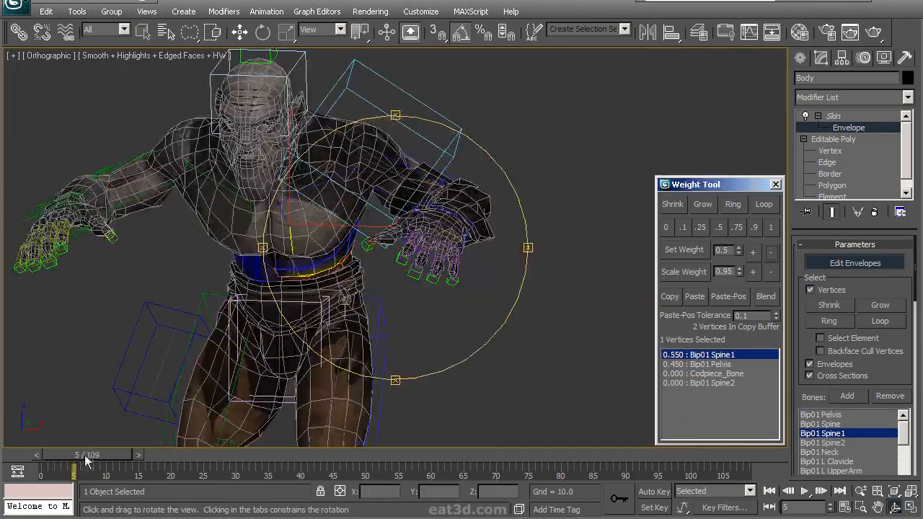
- Scrub forward through the animation with the whole body in view and examine how the torso deforms
middle_click_drag(318, 239, 393, 307, "alt")
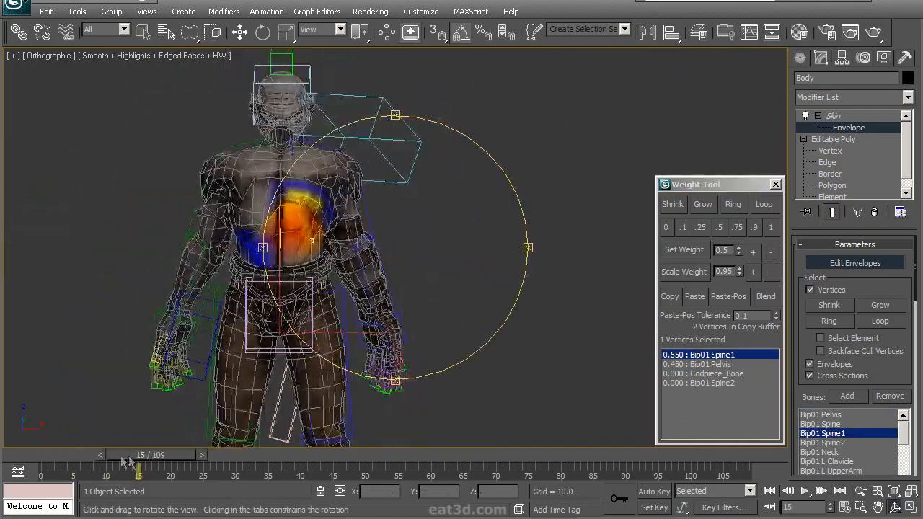
left_click_drag(112, 462, 173, 459)
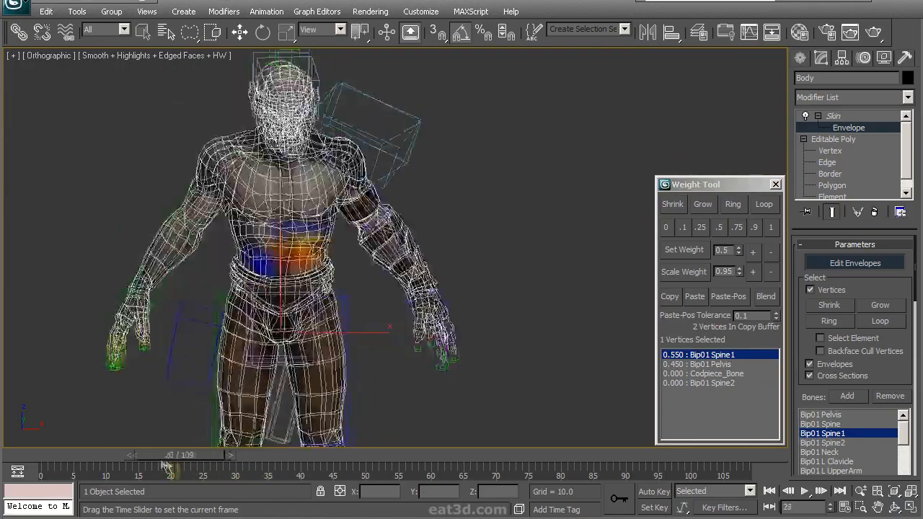
left_click_drag(353, 483, 404, 488)
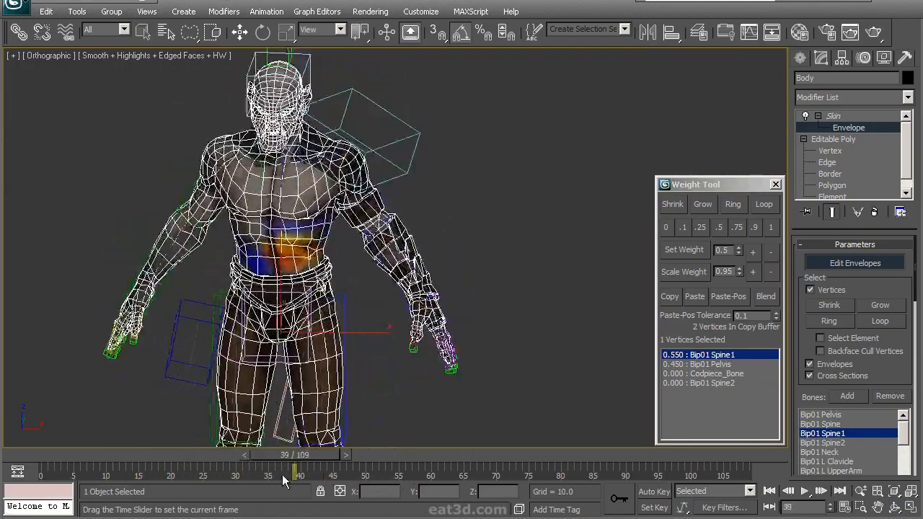